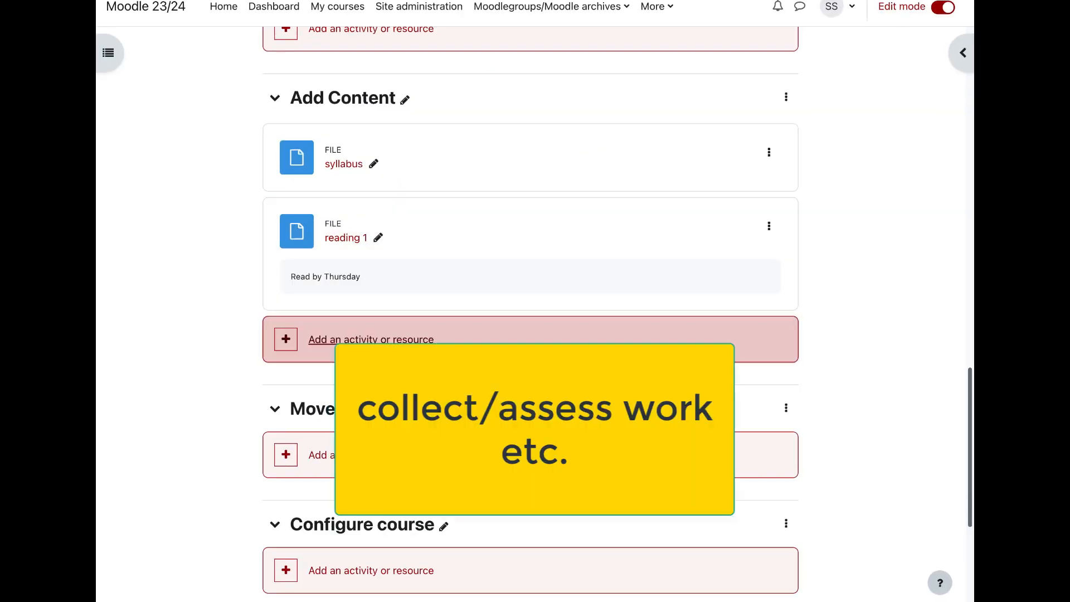
Step: Open the activity chooser for the Add Content section and show the recommended activities
left_click(368, 337)
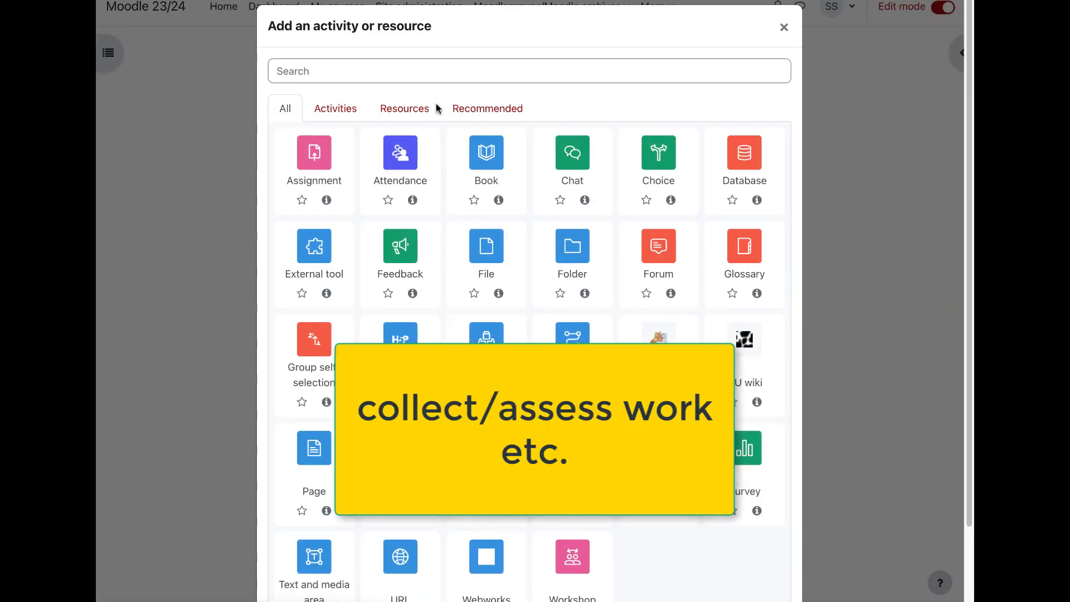
left_click(497, 110)
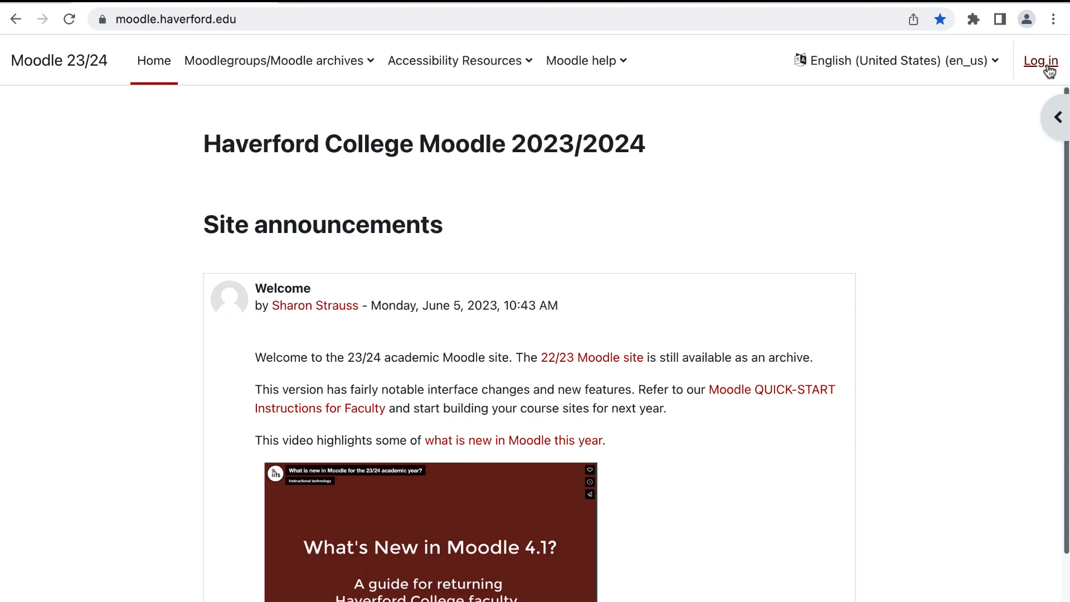
Step: Log in to Moodle with the Haverford account, using the username without its e-mail domain, and verify the login with a push notification
left_click(1046, 67)
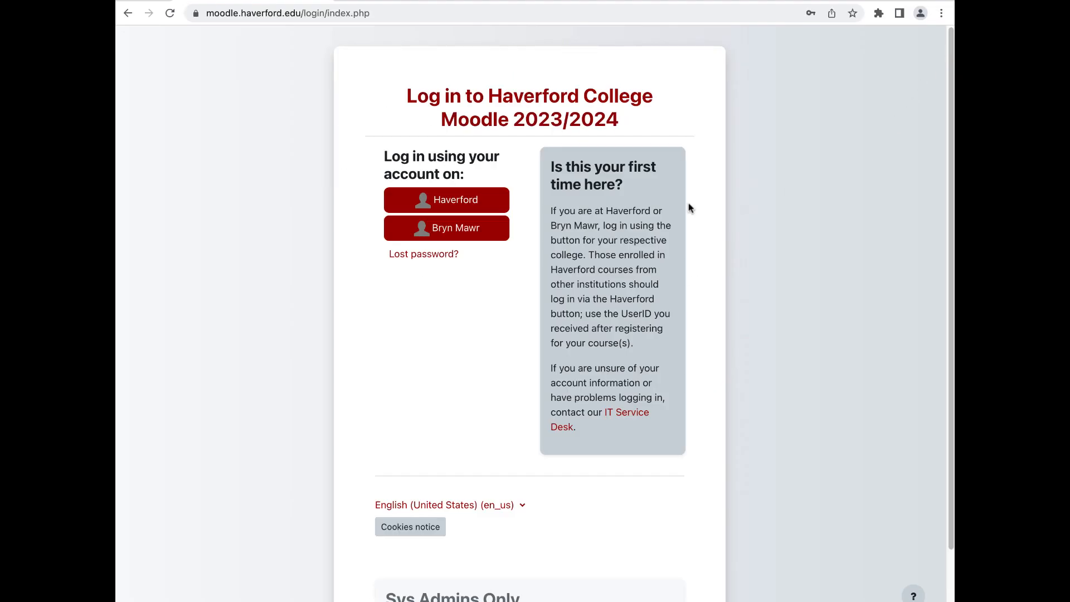
left_click(429, 205)
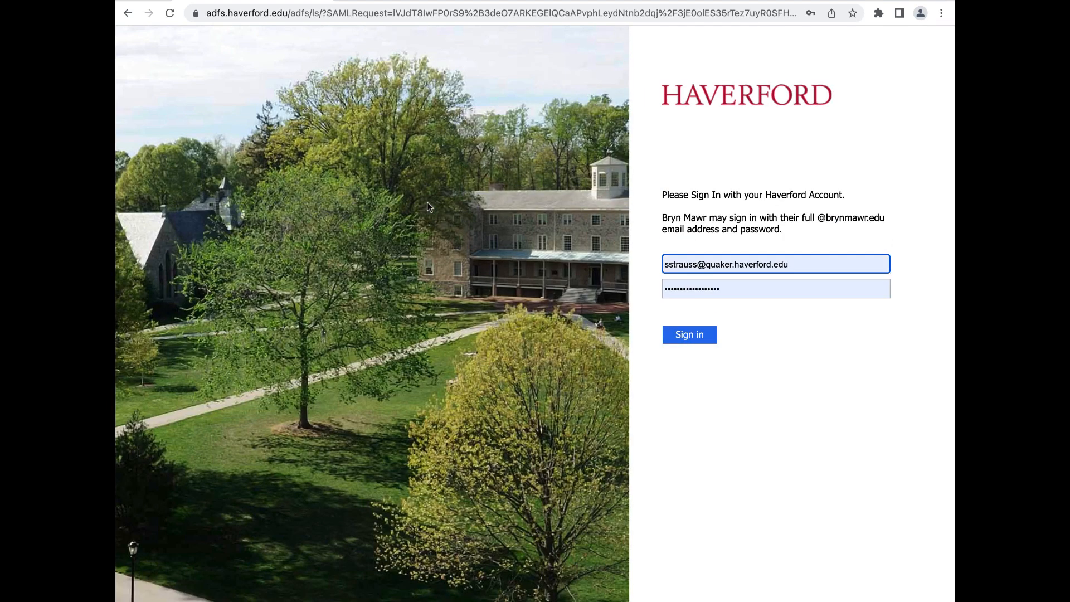
left_click(842, 261)
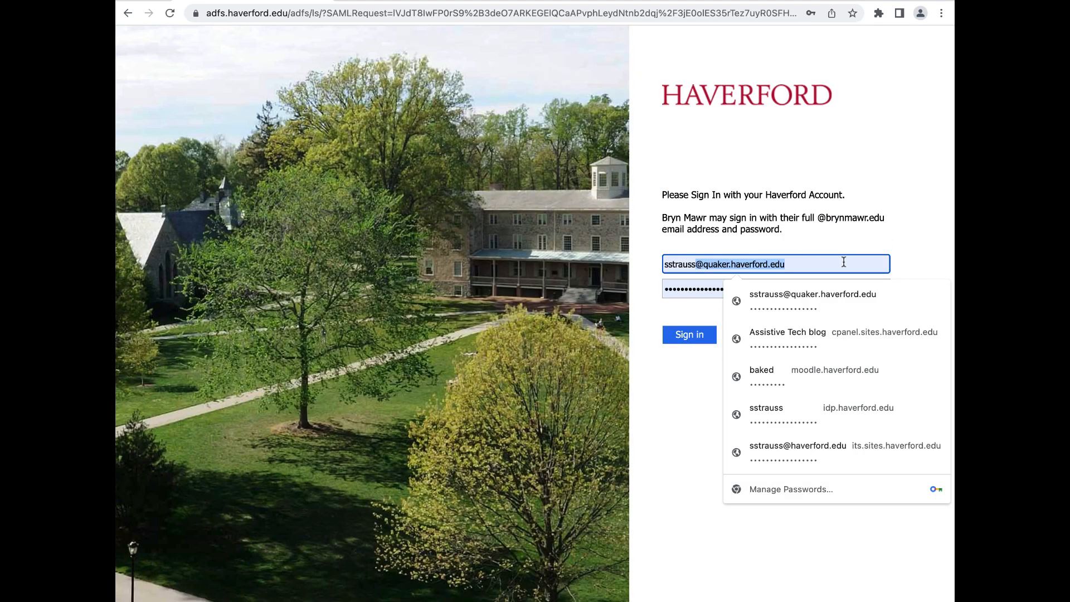
key("BackSpace")
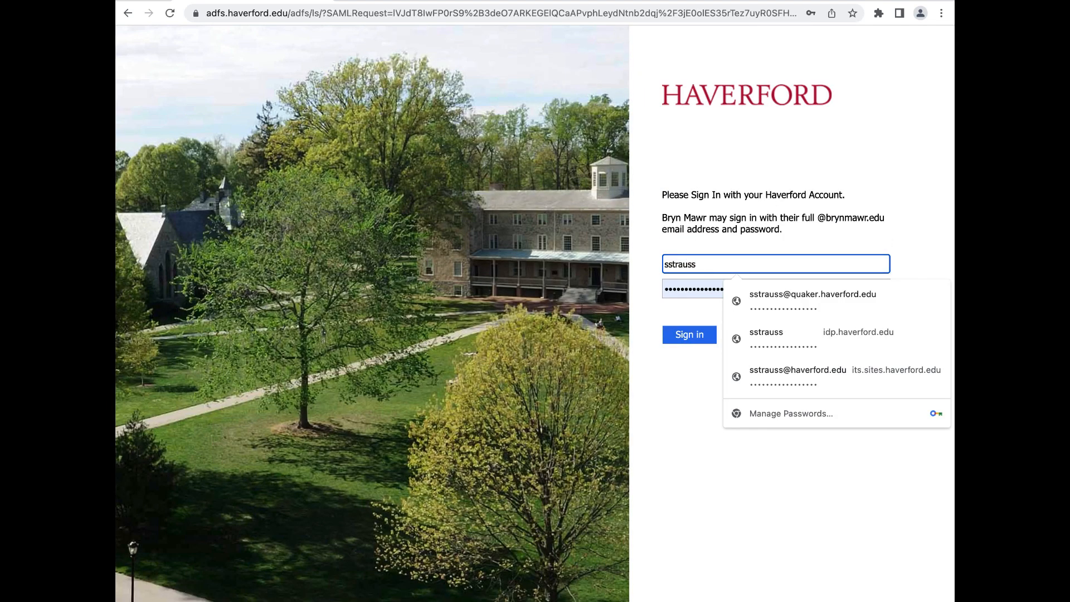
left_click(691, 341)
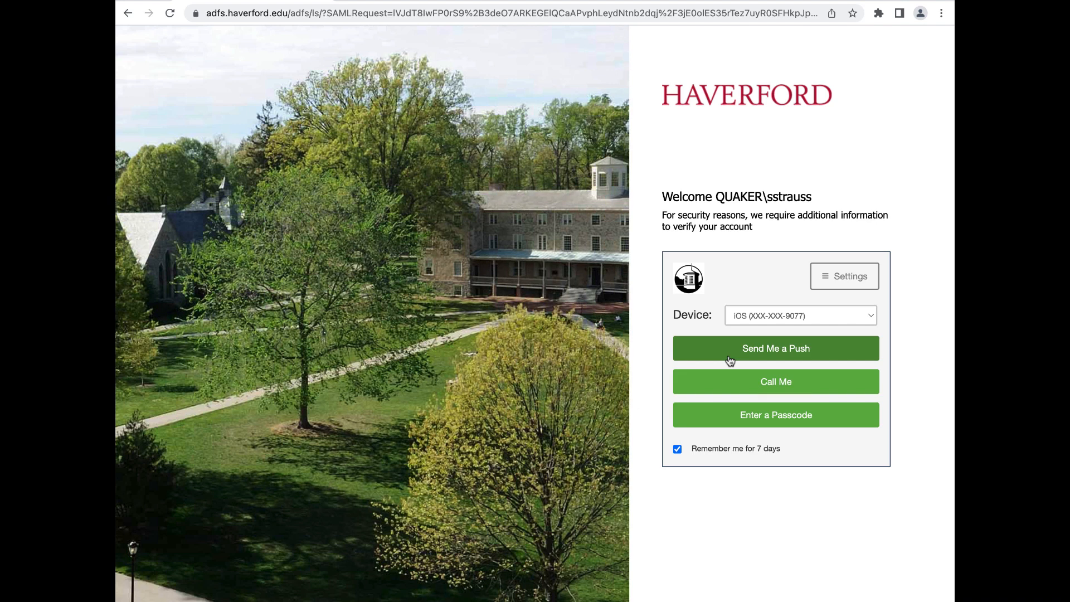
left_click(729, 358)
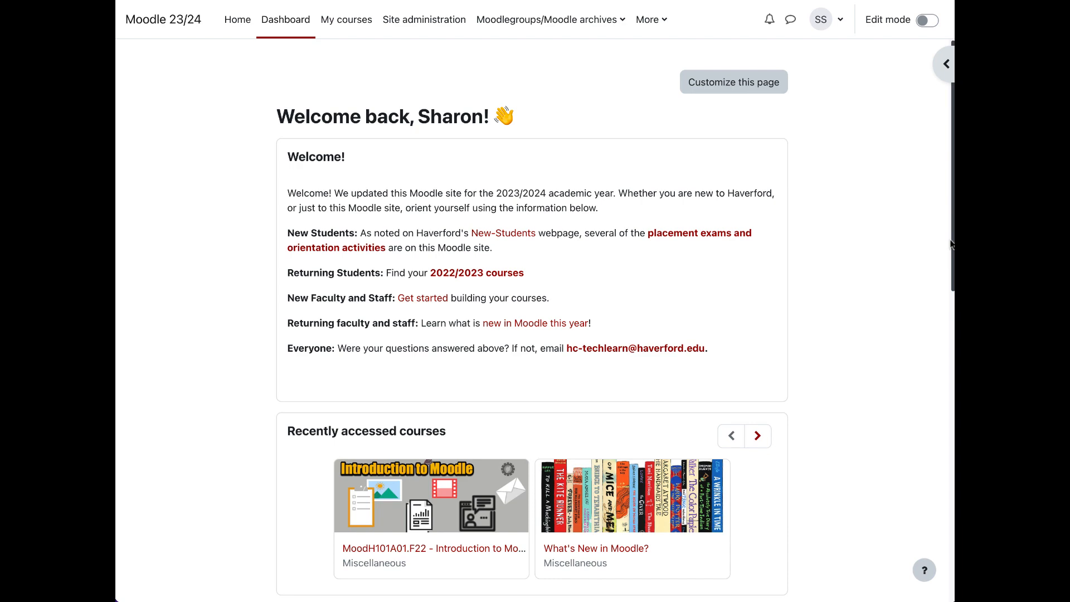
Step: Examine the dashboard from the welcome text through the recently accessed courses and timeline to the course overview
left_click_drag(951, 244, 947, 258)
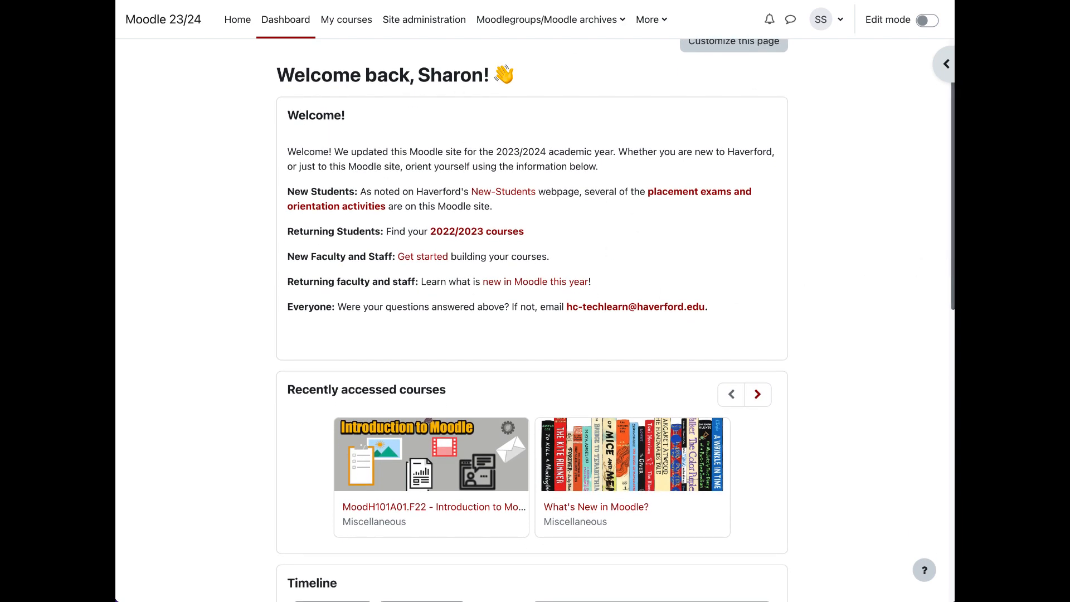
scroll(950, 239, "down", 2)
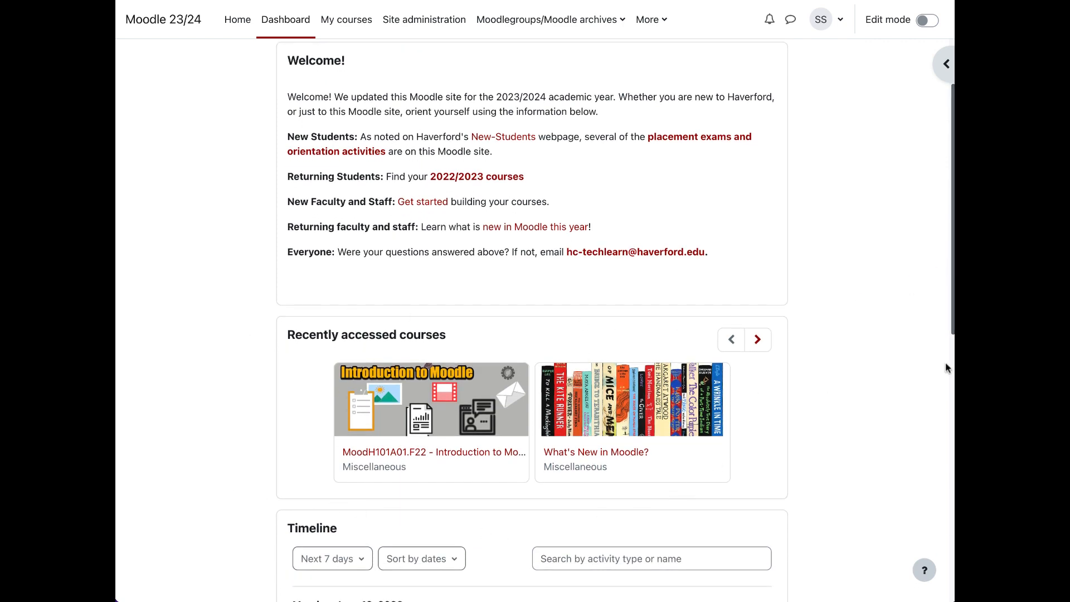
left_click_drag(951, 333, 947, 382)
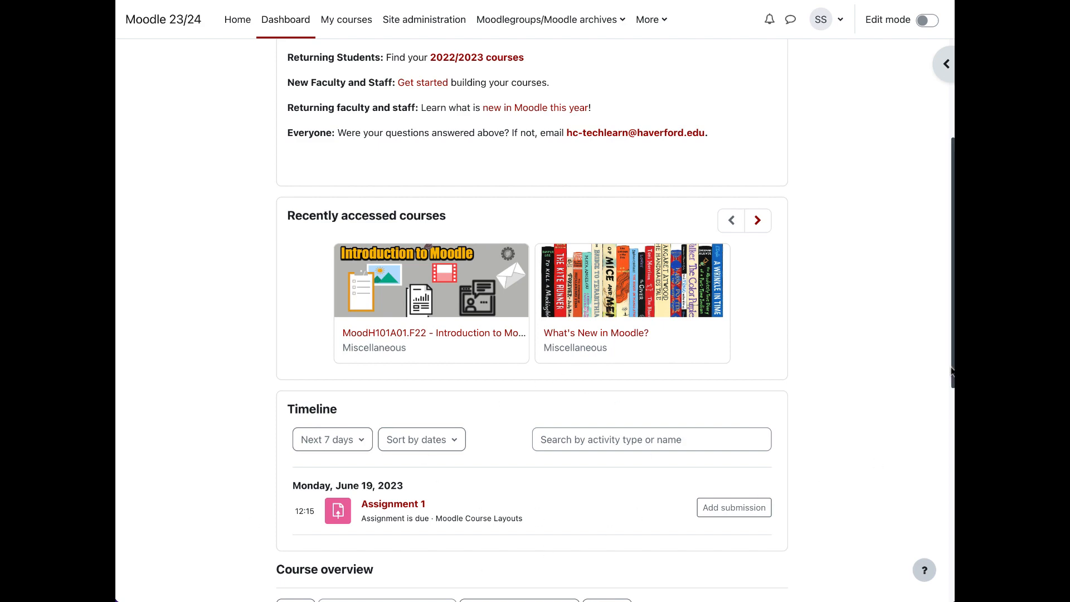
left_click_drag(951, 372, 951, 552)
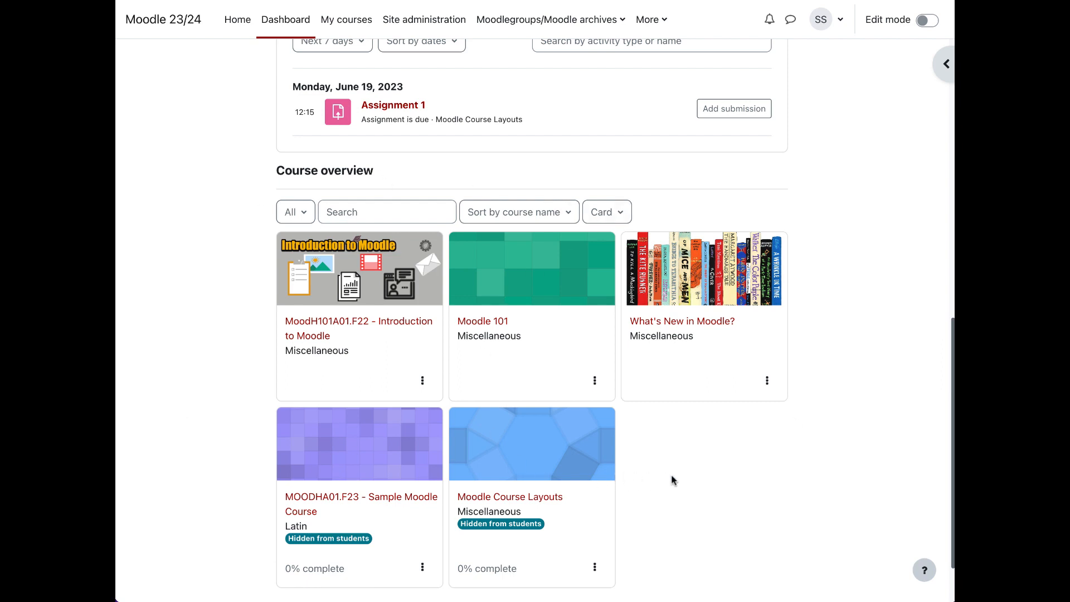
Step: Star the What's New in Moodle? course in the course overview and remove its star again
left_click(767, 383)
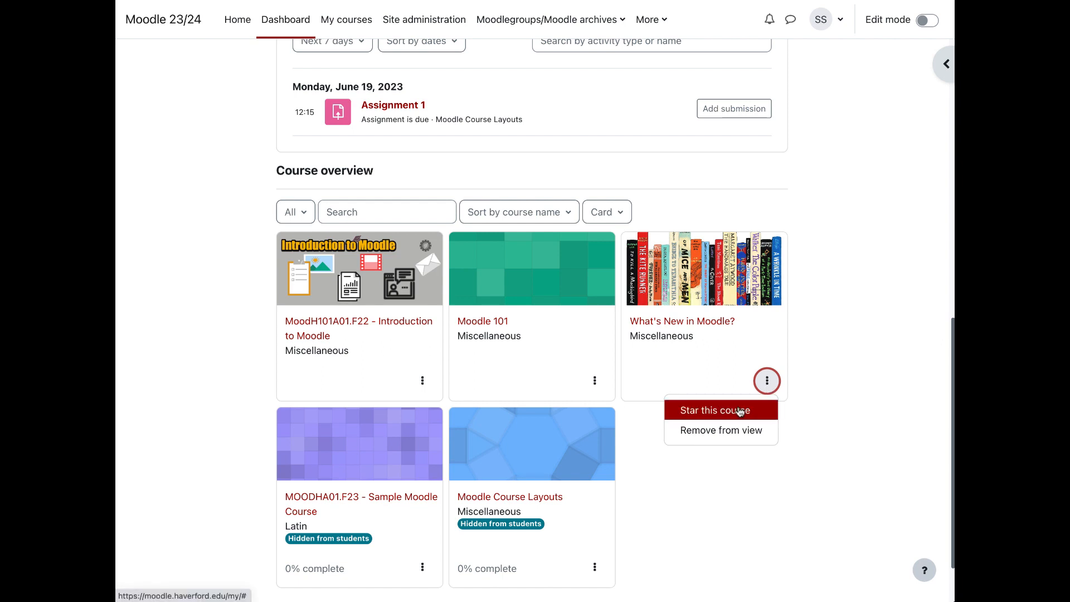
left_click(740, 412)
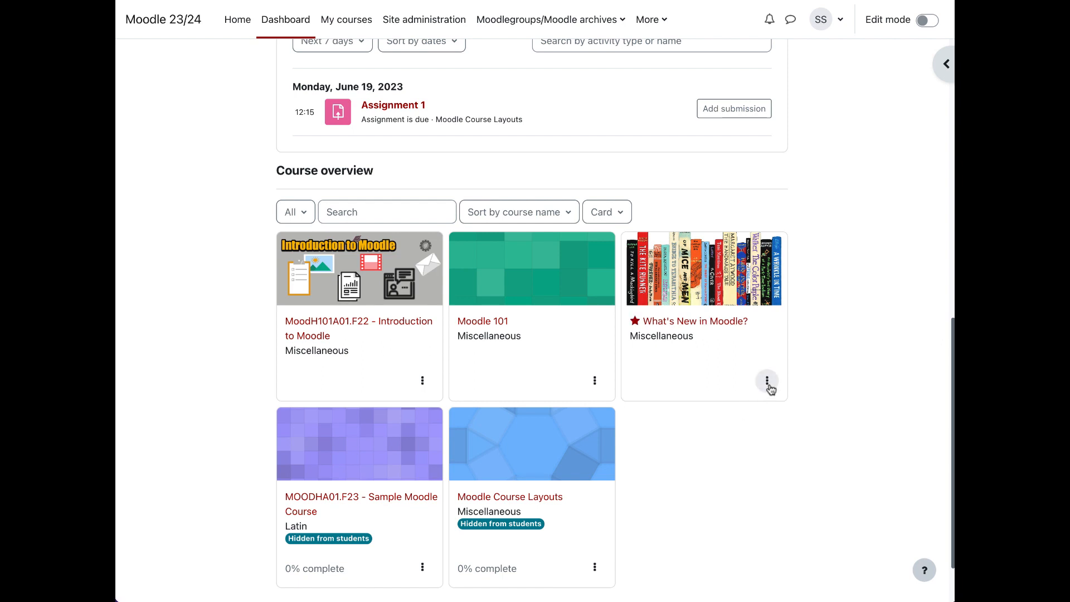
left_click(767, 382)
left_click(730, 415)
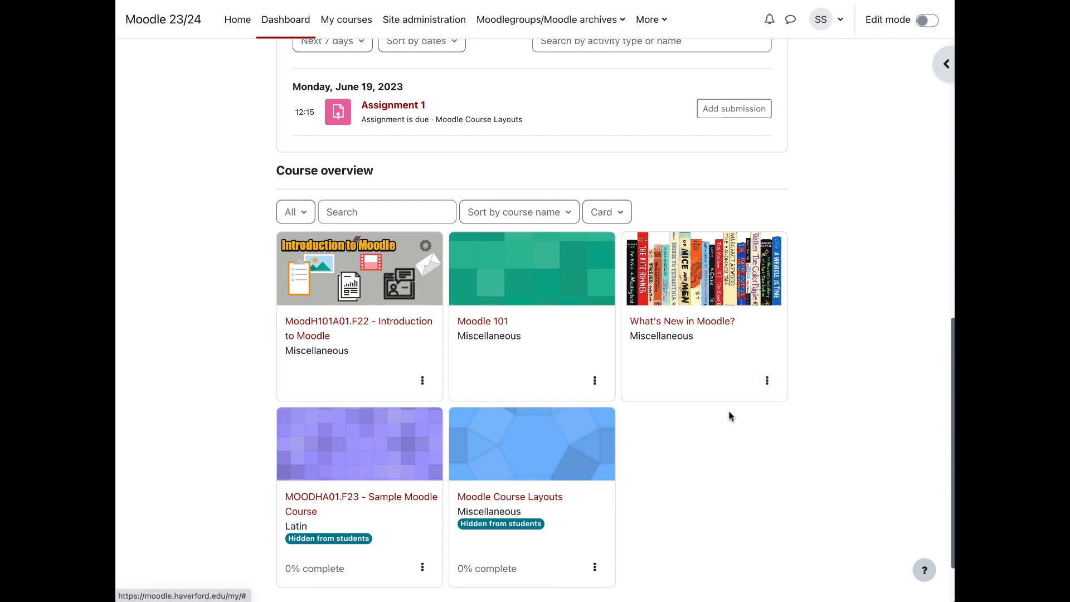
Step: Review the display options for the What's New in Moodle? course and the filter choices of the course overview
left_click(766, 383)
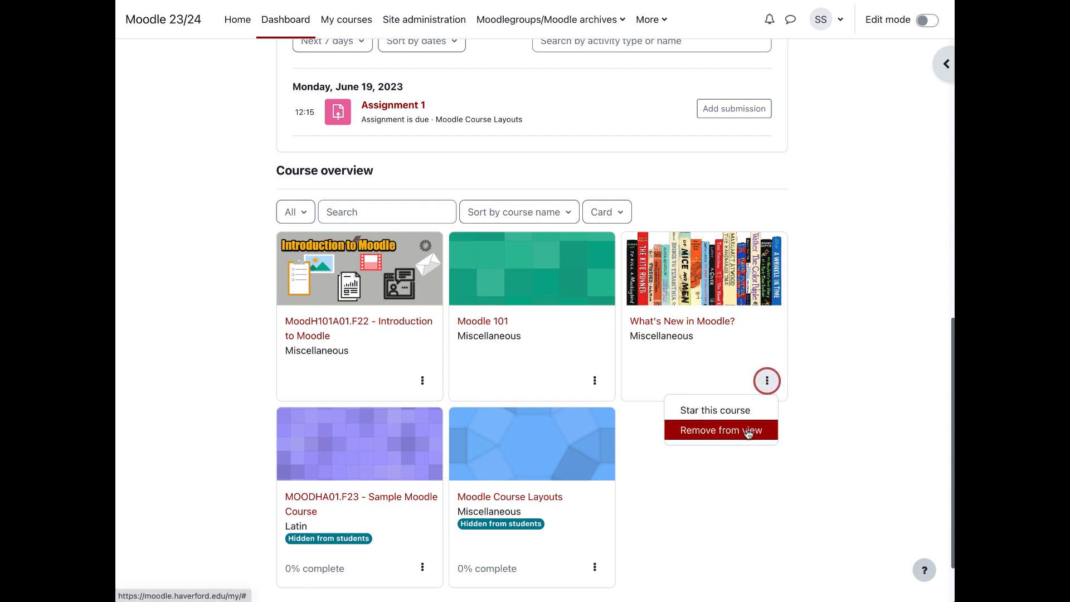
left_click(296, 214)
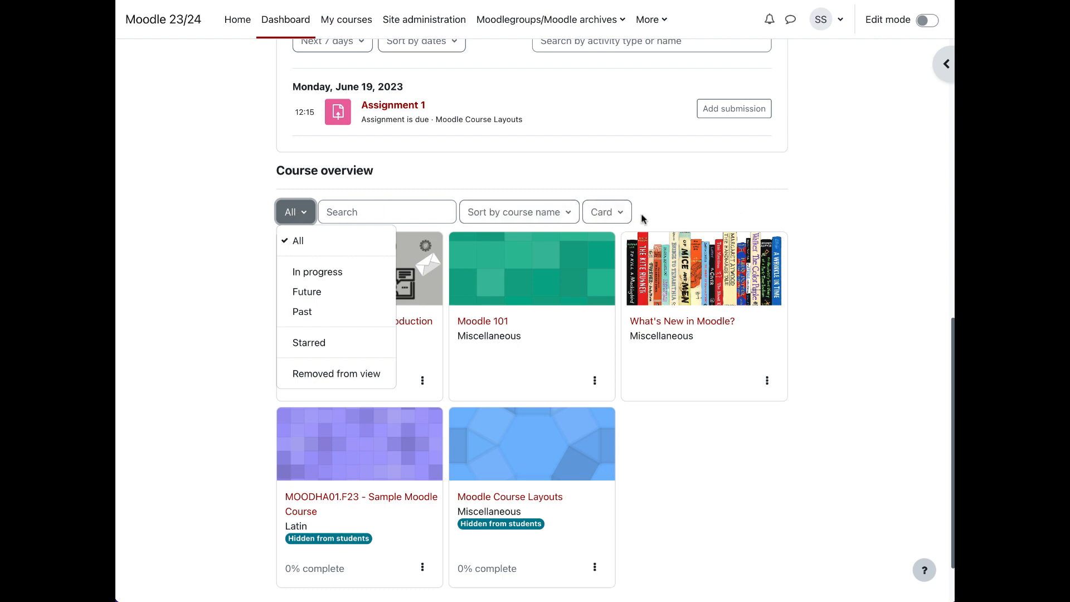
left_click(179, 218)
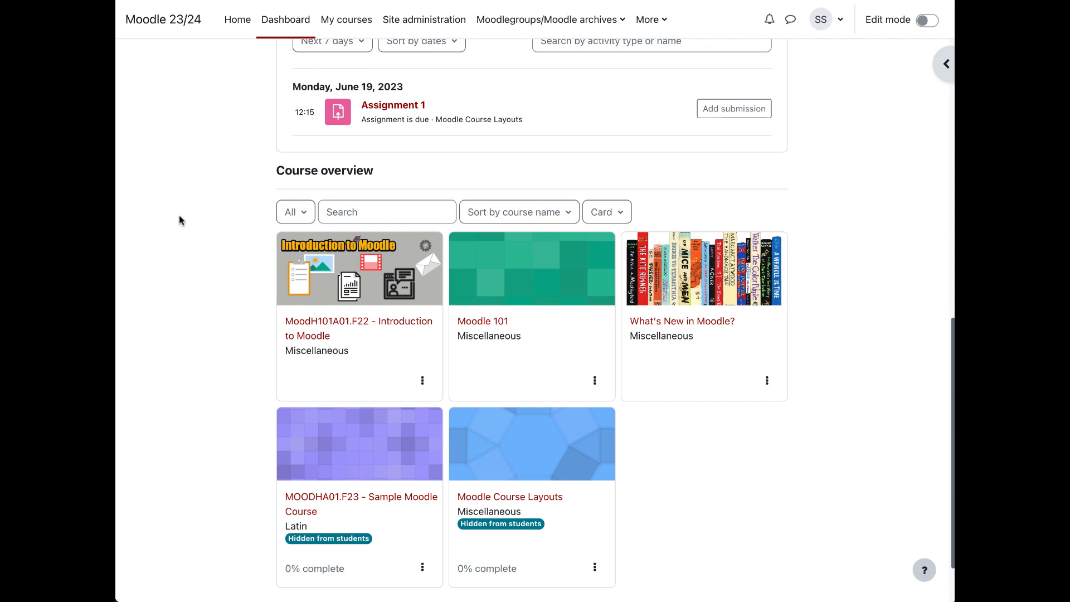
Step: Go to the My courses page and show the links to Moodlegroups and the Moodle archives
left_click(350, 35)
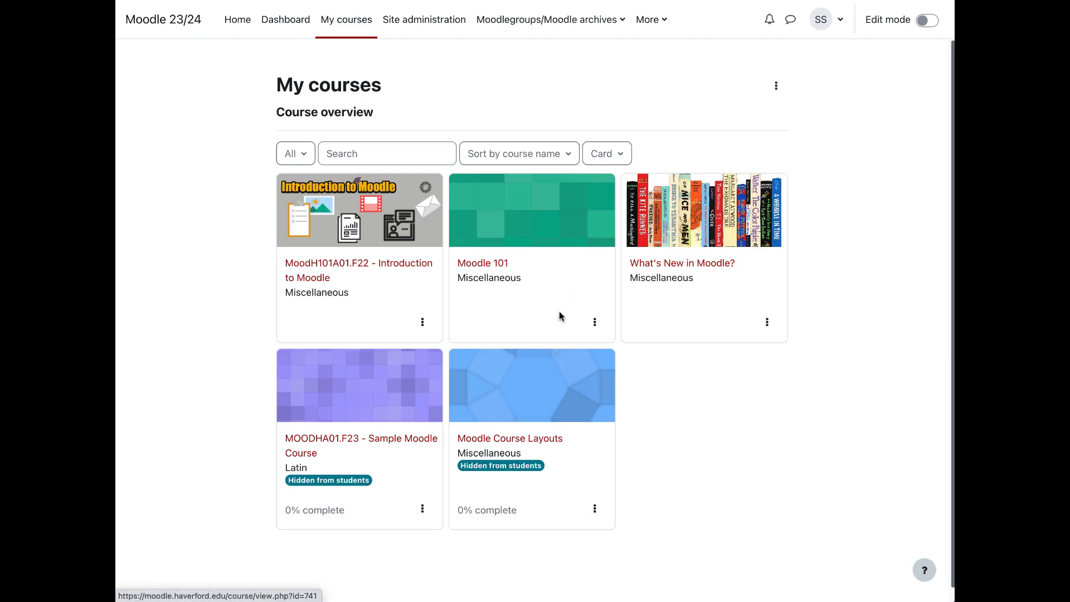
left_click(535, 33)
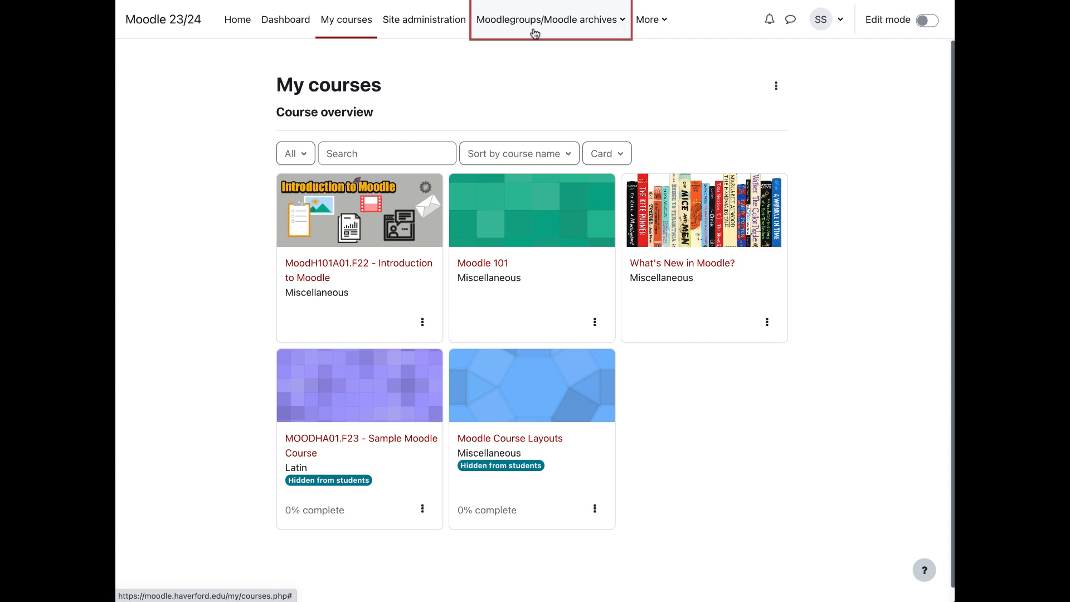
left_click(535, 34)
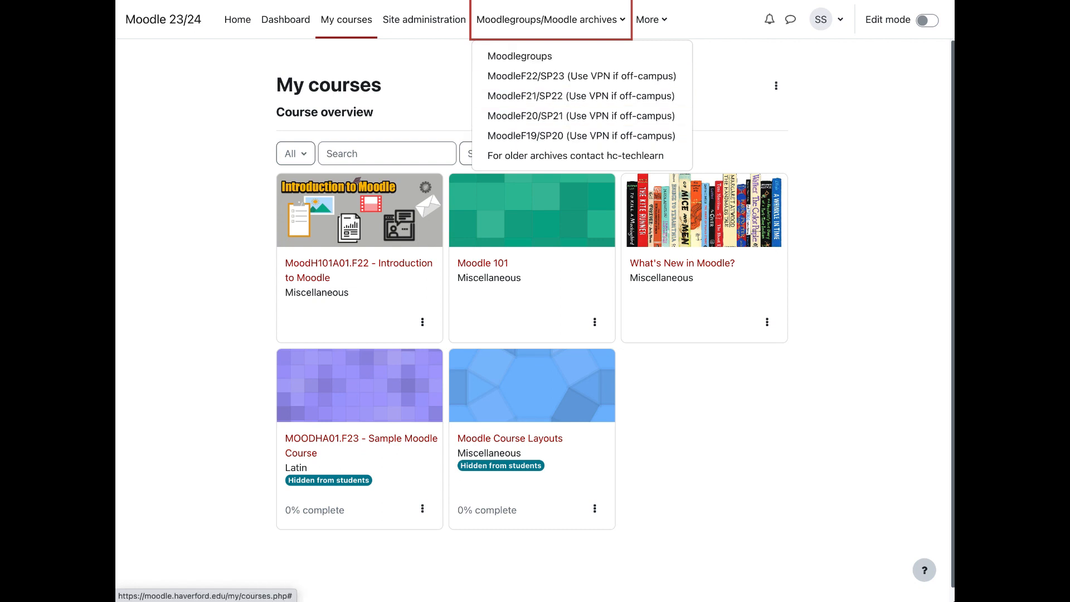
Step: Show the additional navigation links, then widen, narrow and restore the browser window to examine how the navigation adapts
left_click(662, 21)
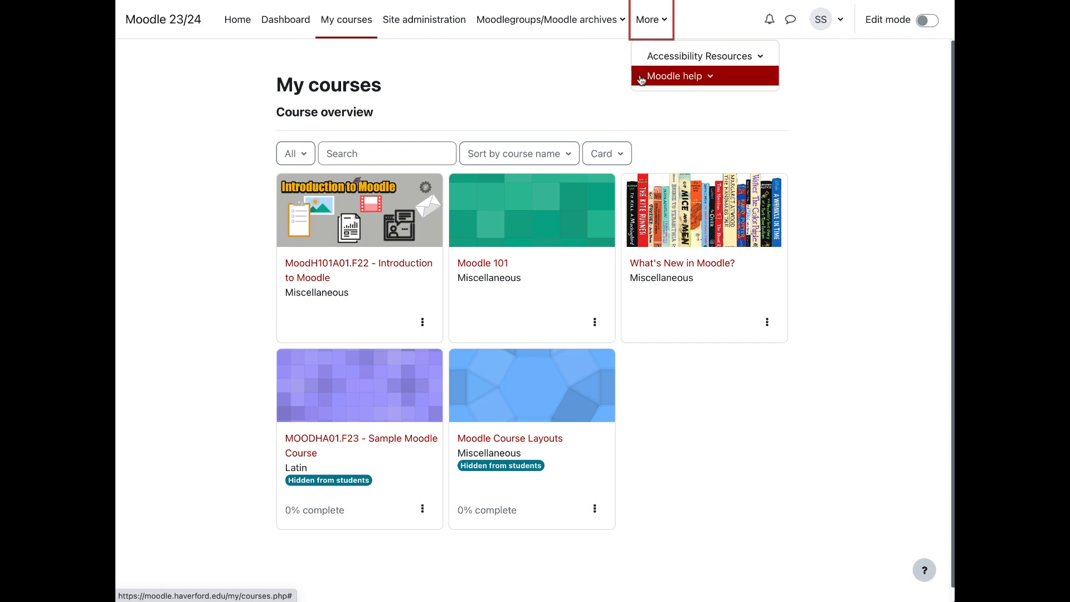
left_click_drag(953, 175, 1069, 176)
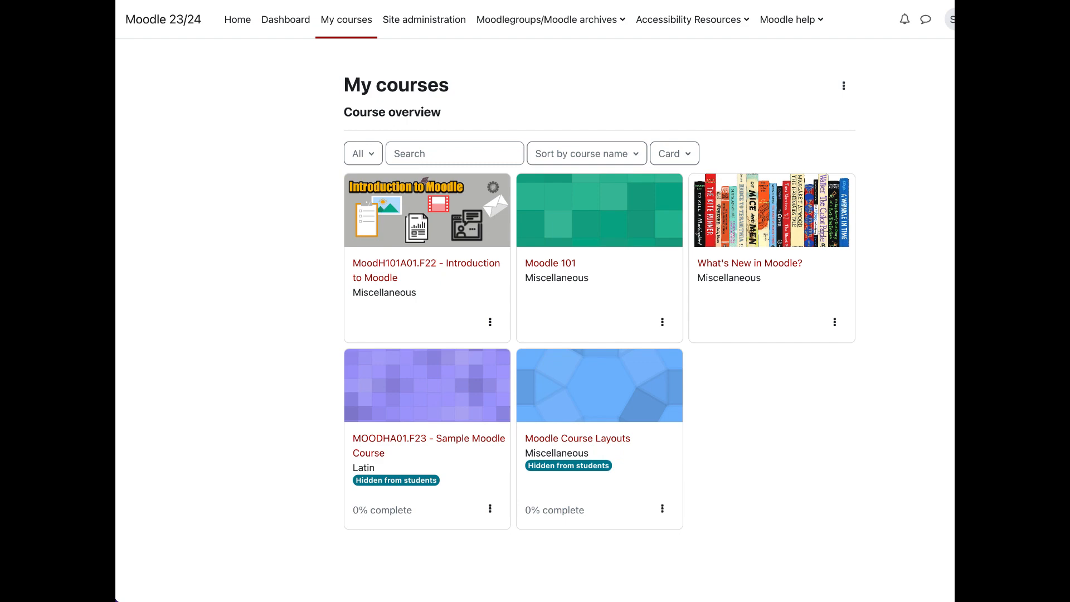
left_click_drag(1069, 176, 565, 144)
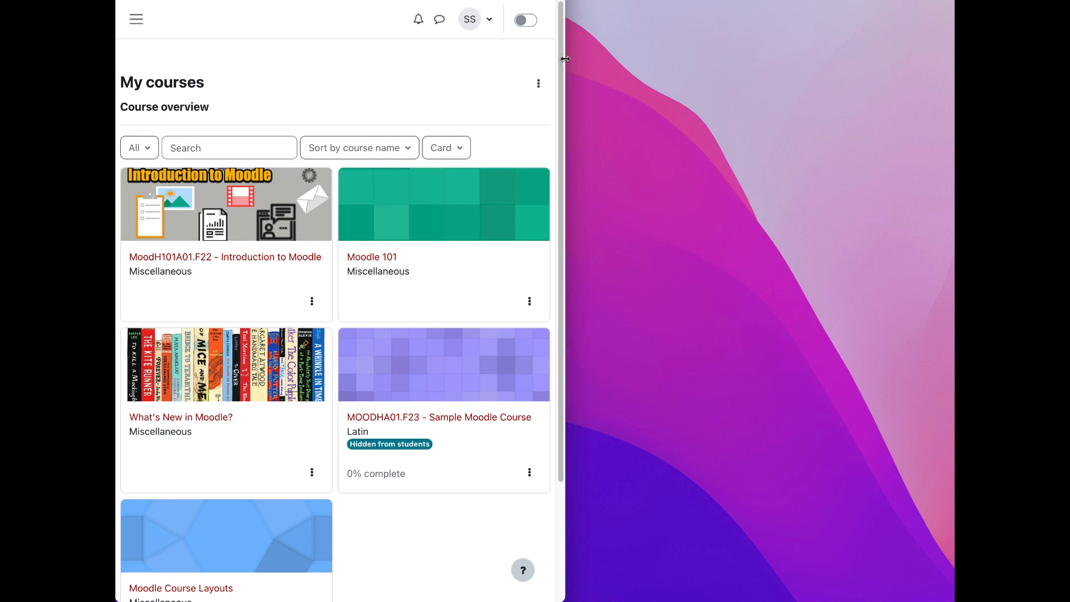
left_click_drag(565, 59, 954, 84)
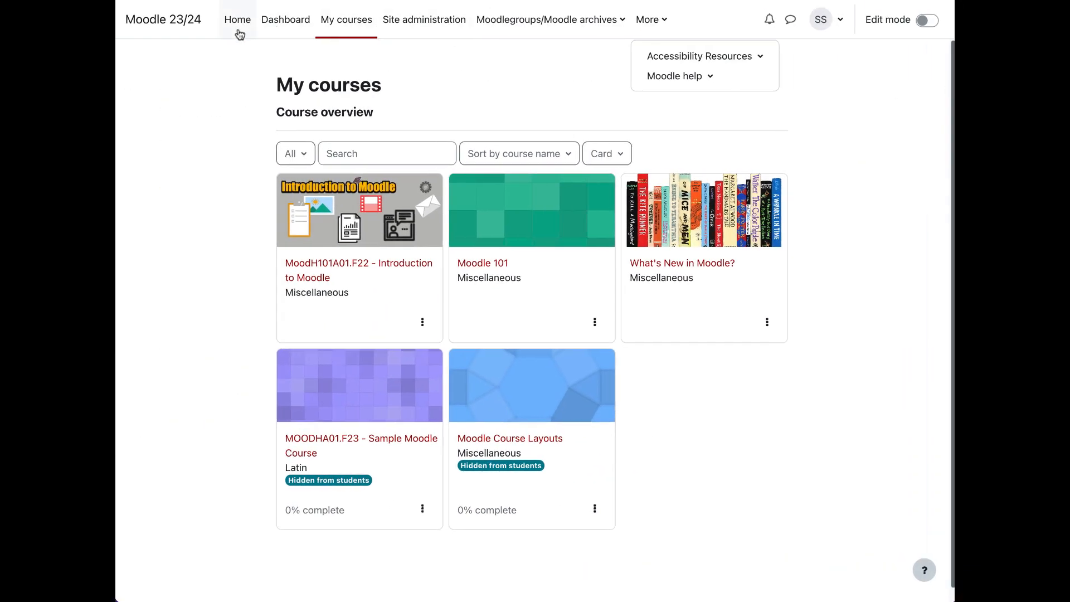
Step: Return to the dashboard, then open the site home page and look through its courses and course categories
left_click(166, 25)
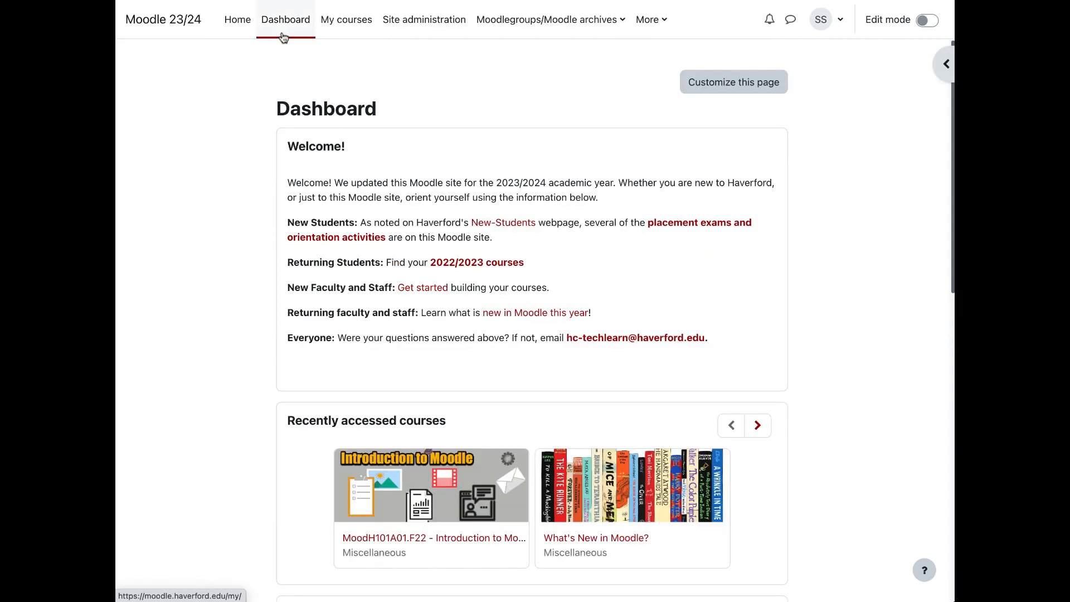
left_click(237, 35)
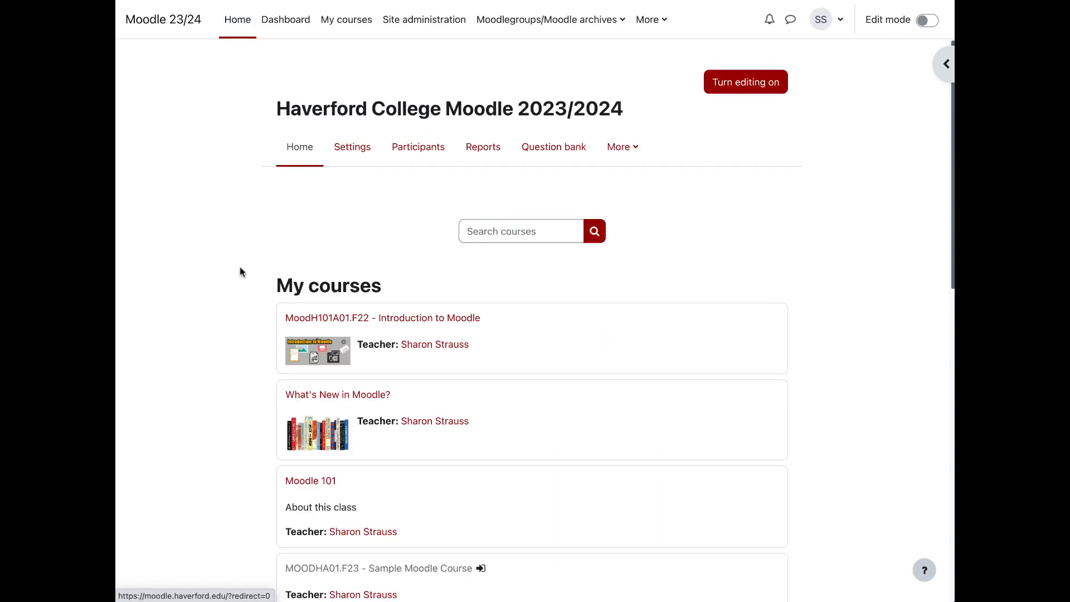
scroll(238, 270, "down", 15)
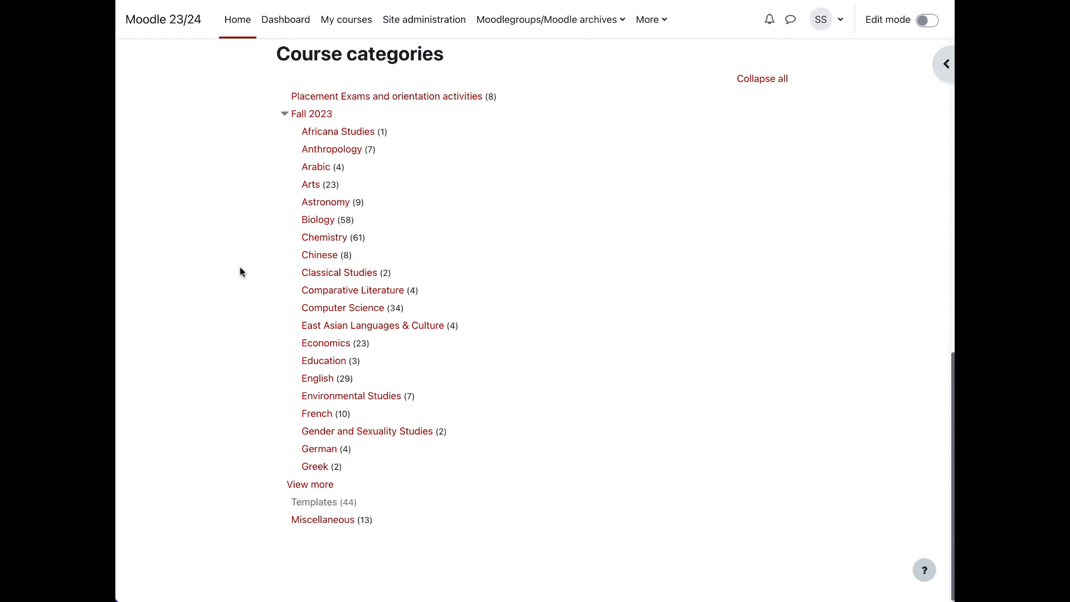
scroll(240, 271, "up", 15)
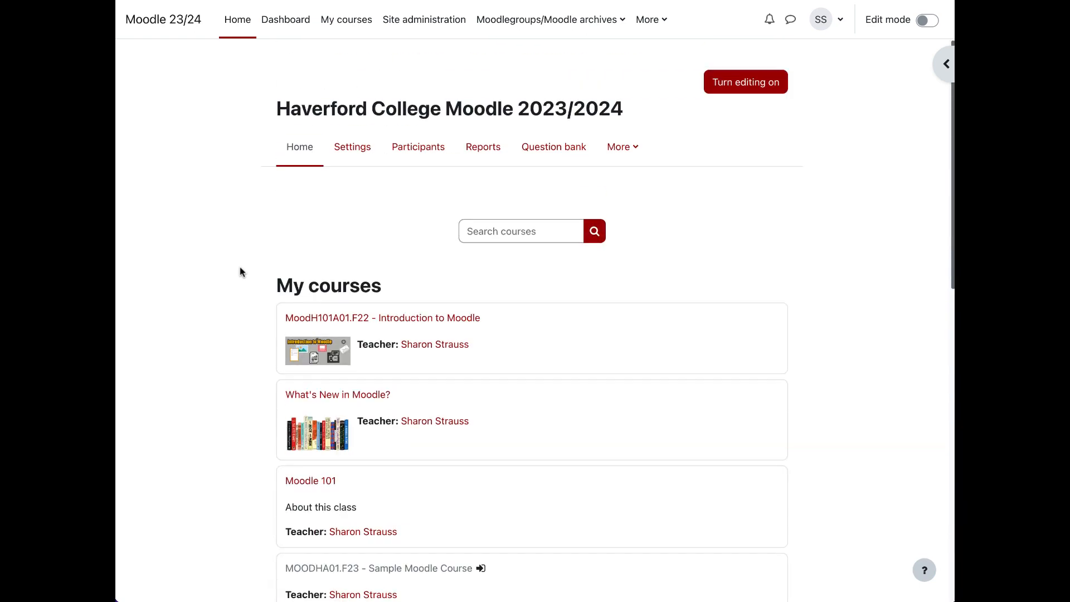
Step: View the options available for the user account, then switch edit mode on and off again on the home page
left_click(839, 26)
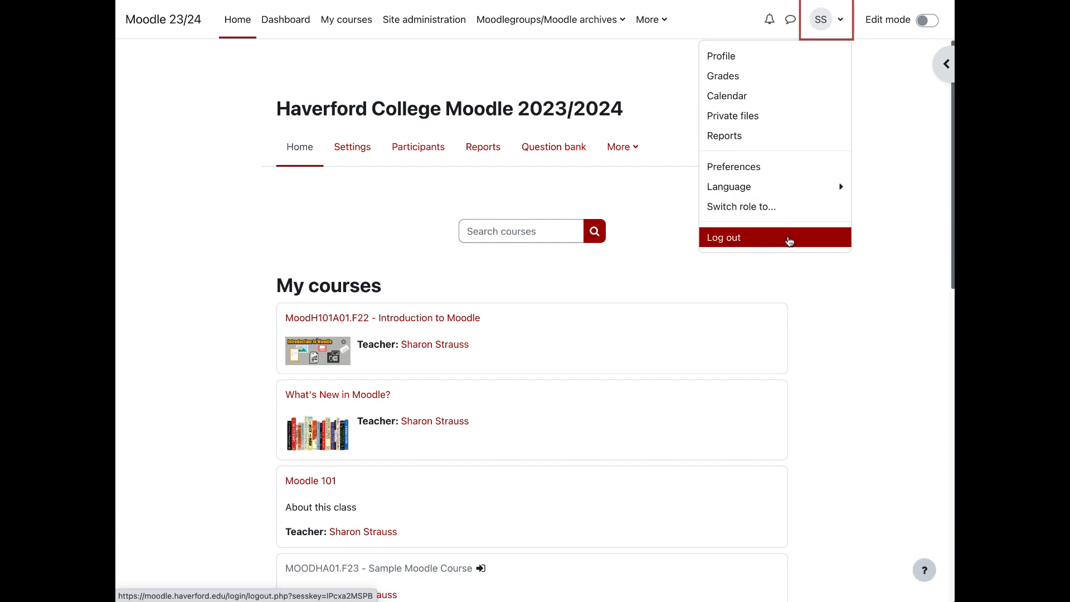
left_click(917, 44)
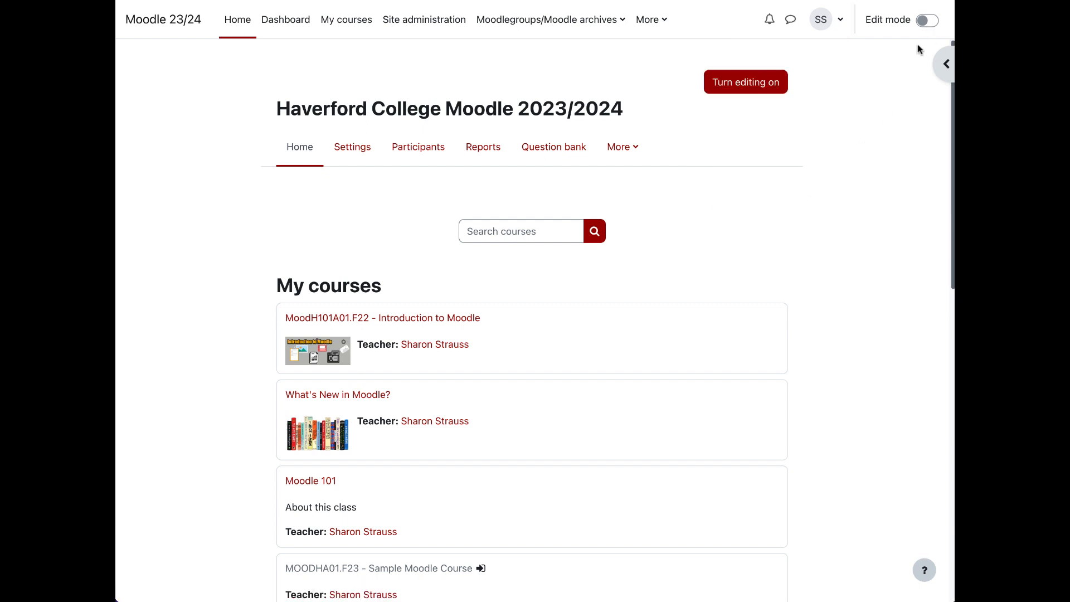
left_click(922, 21)
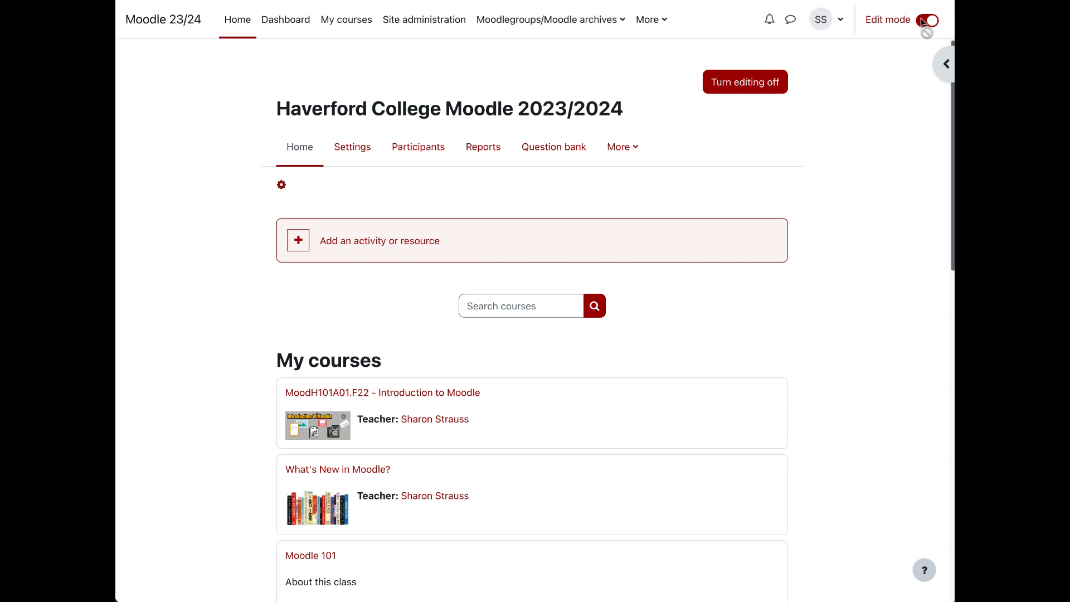
left_click(930, 22)
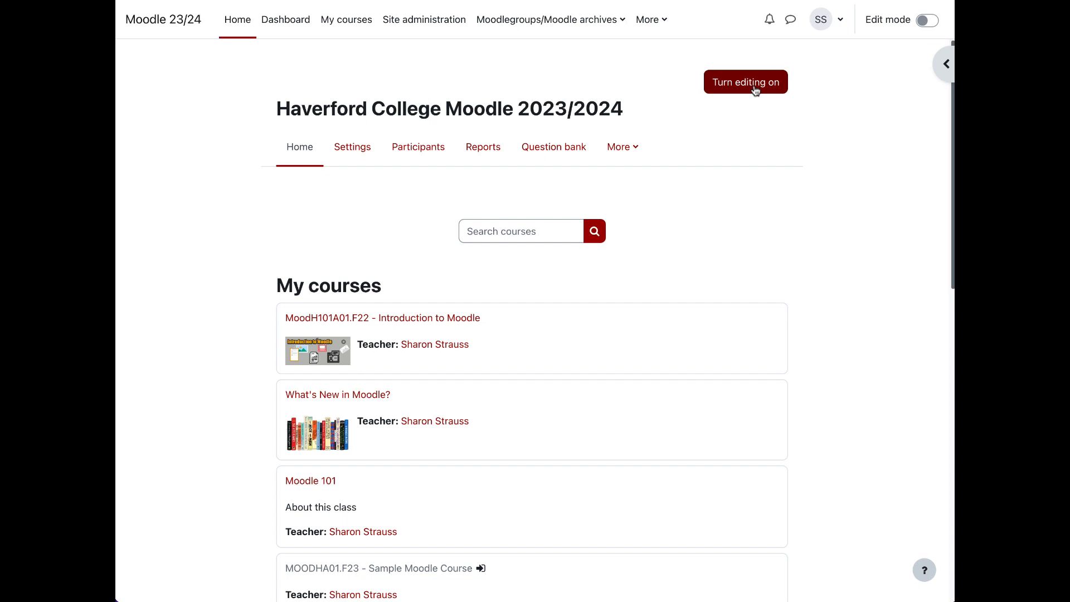
Step: Open the MOODHA01.F23 - Sample Moodle Course from My courses and view its General section
left_click(368, 33)
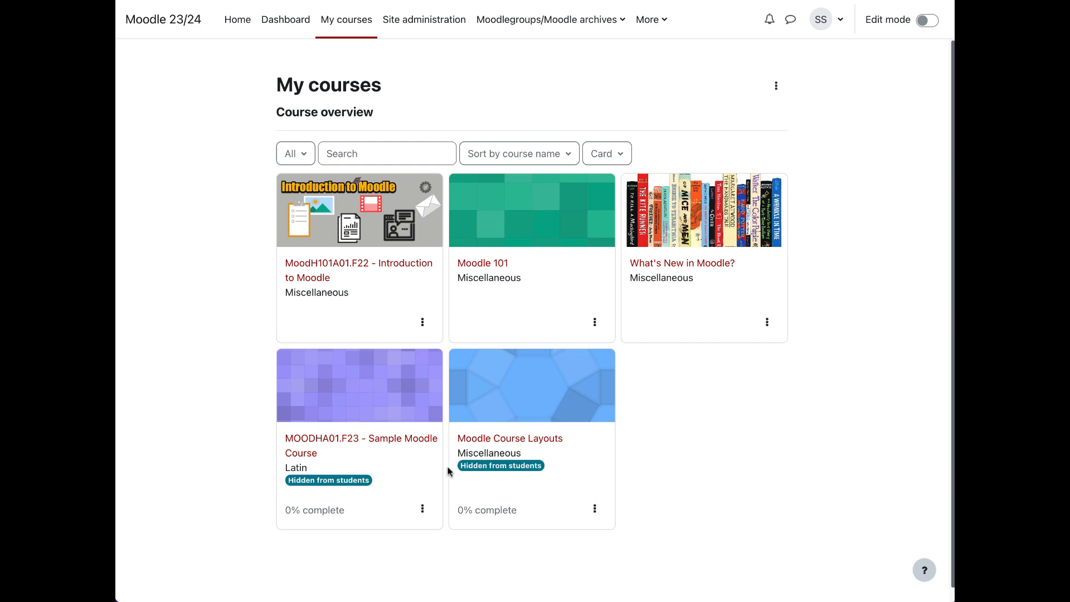
left_click(406, 441)
scroll(753, 340, "down", 2)
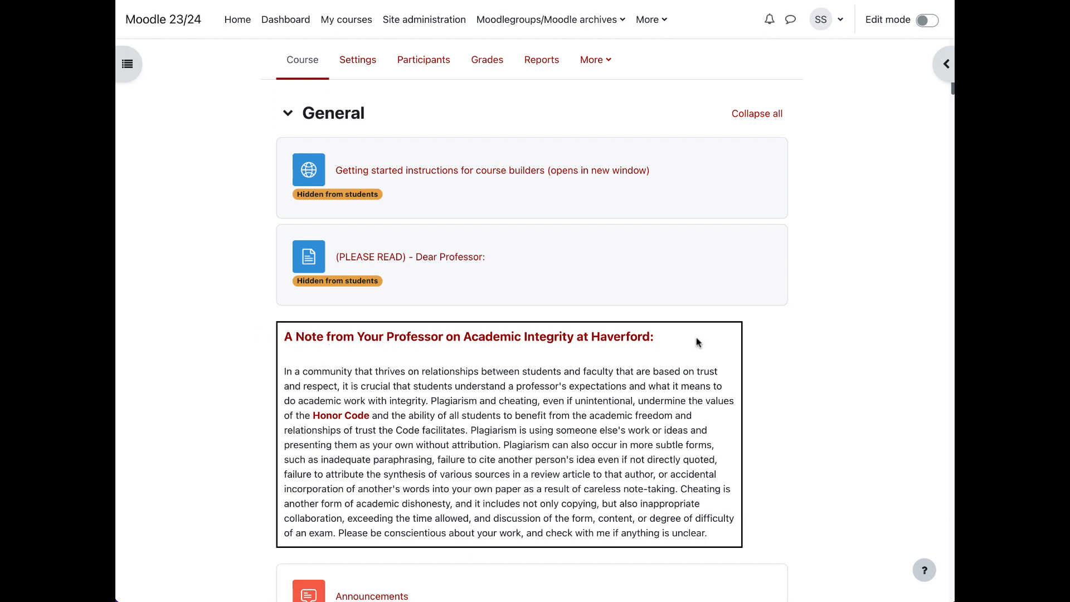
Step: Look through the sample course page from the General section to the quiz materials and return to its beginning
scroll(696, 342, "down", 1)
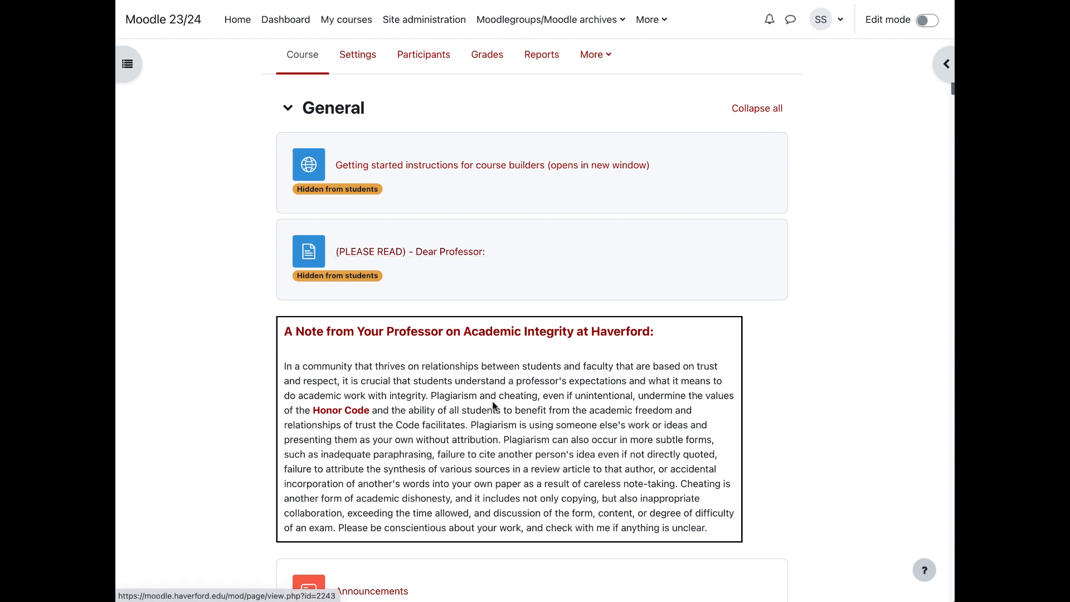
scroll(493, 406, "down", 1)
scroll(493, 406, "down", 3)
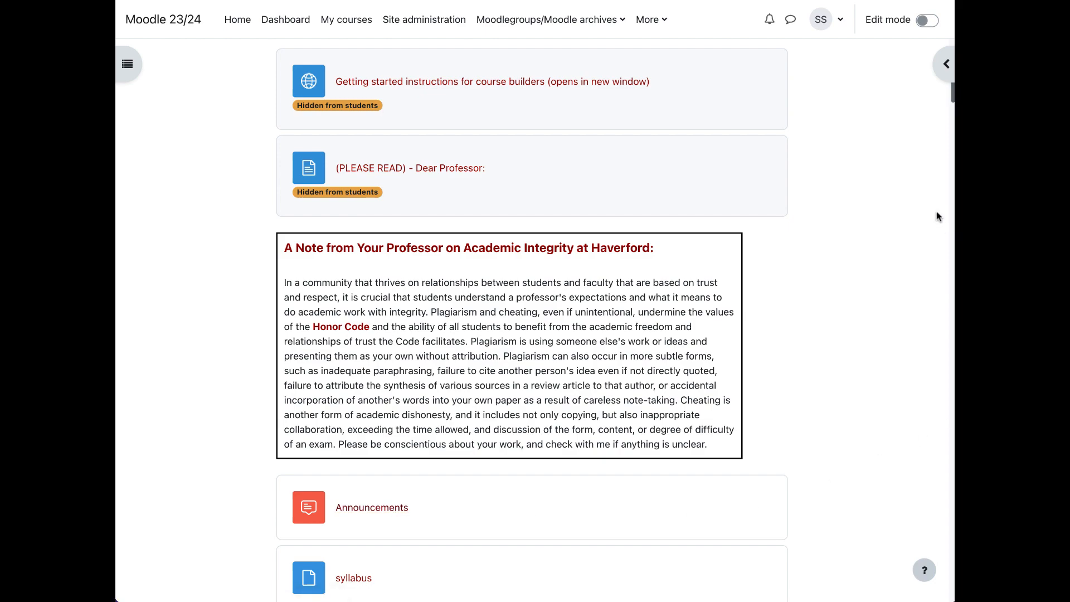
left_click_drag(951, 97, 943, 393)
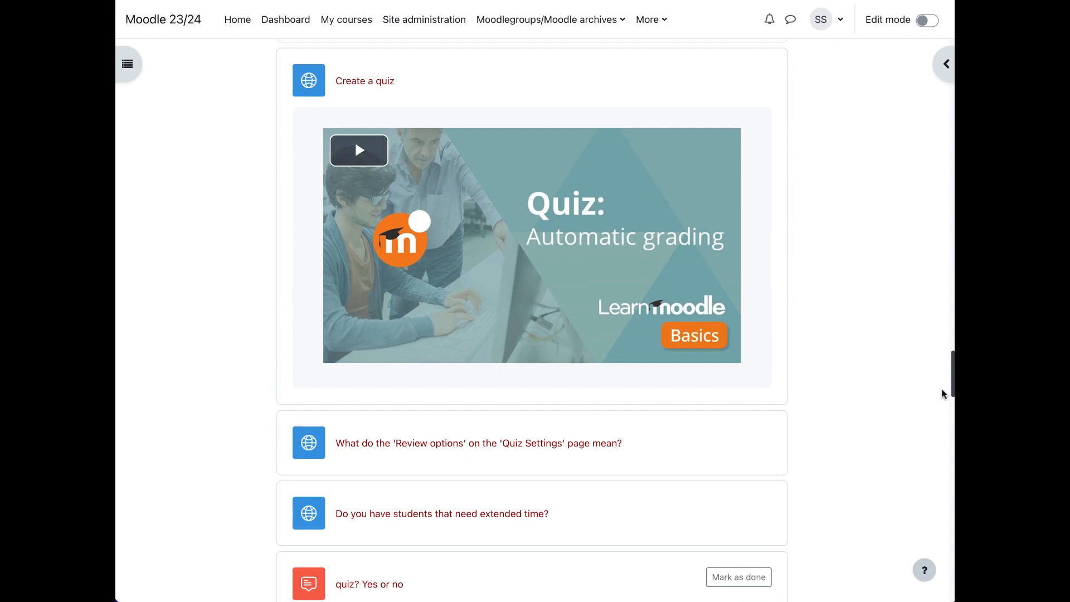
left_click_drag(942, 394, 937, 52)
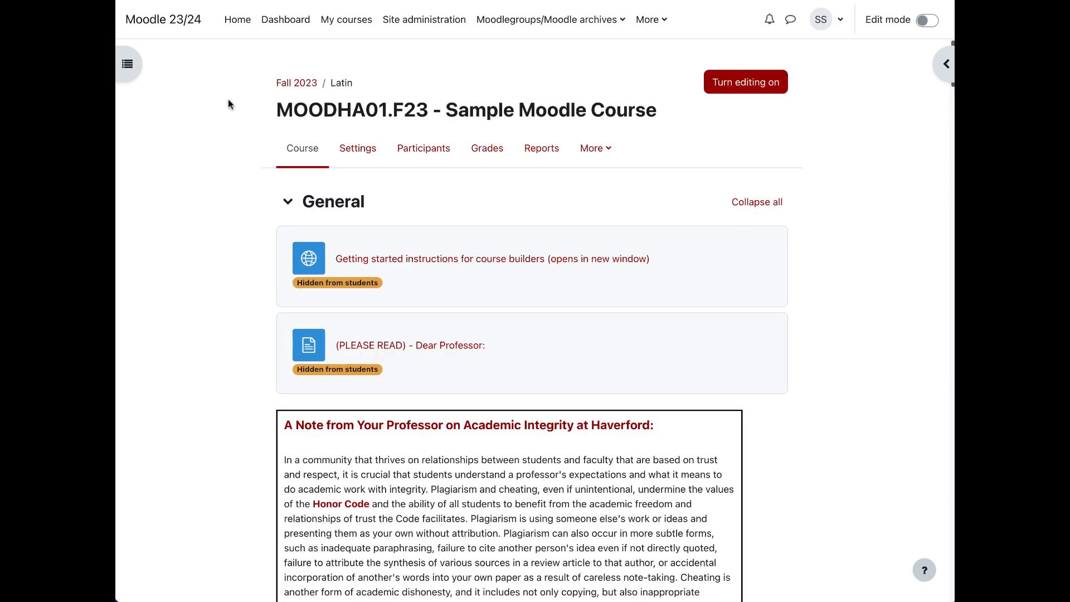
Step: Open the course index and look through its listed sections and activities
left_click(133, 65)
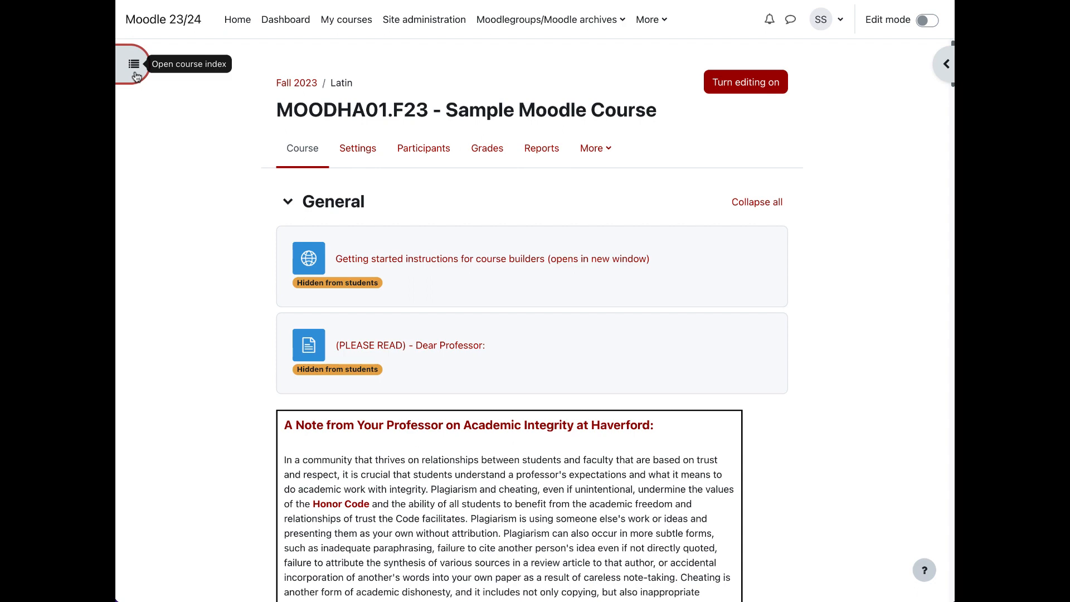
left_click(136, 75)
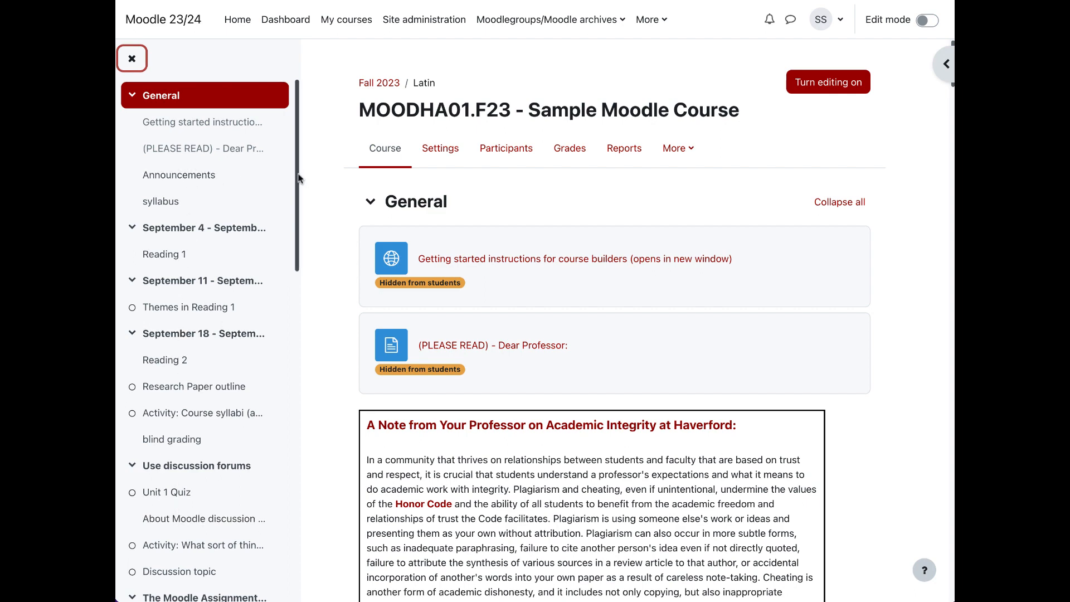
mouse_move(297, 178)
left_mouse_down()
mouse_move(282, 384)
mouse_move(288, 176)
left_mouse_up()
left_click_drag(296, 227, 294, 322)
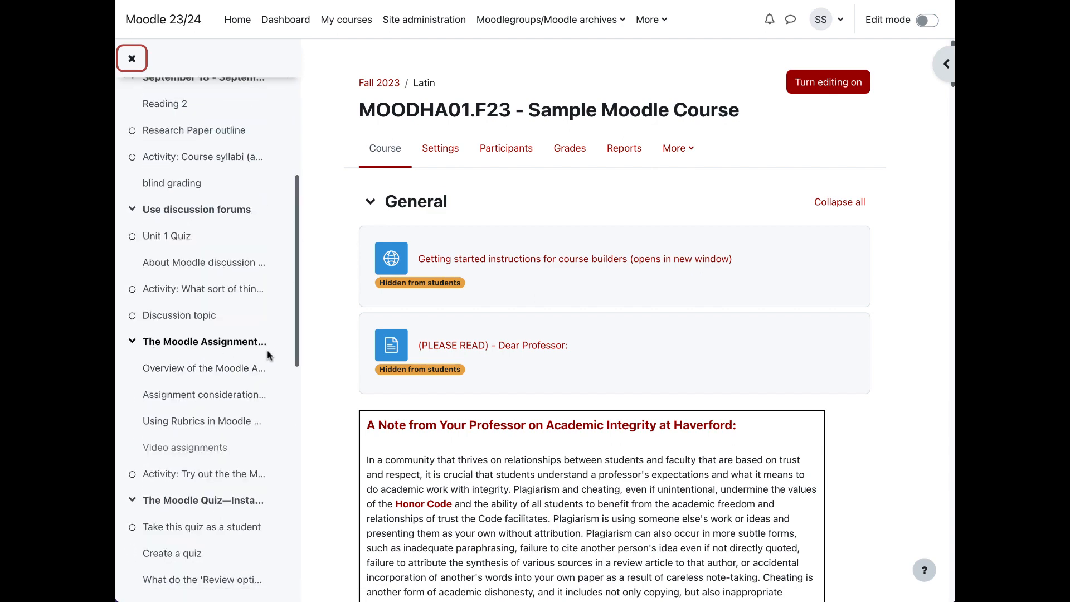
left_click_drag(296, 333, 310, 234)
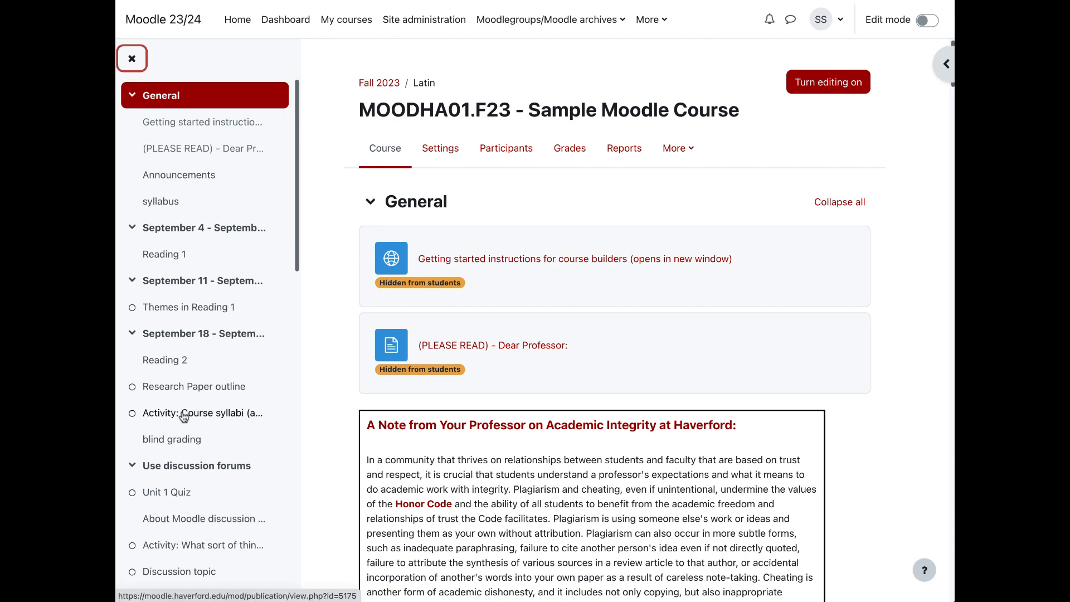
Step: Collapse the sections starting September 4, September 11 and September 18 in the course index
scroll(296, 242, "down", 1)
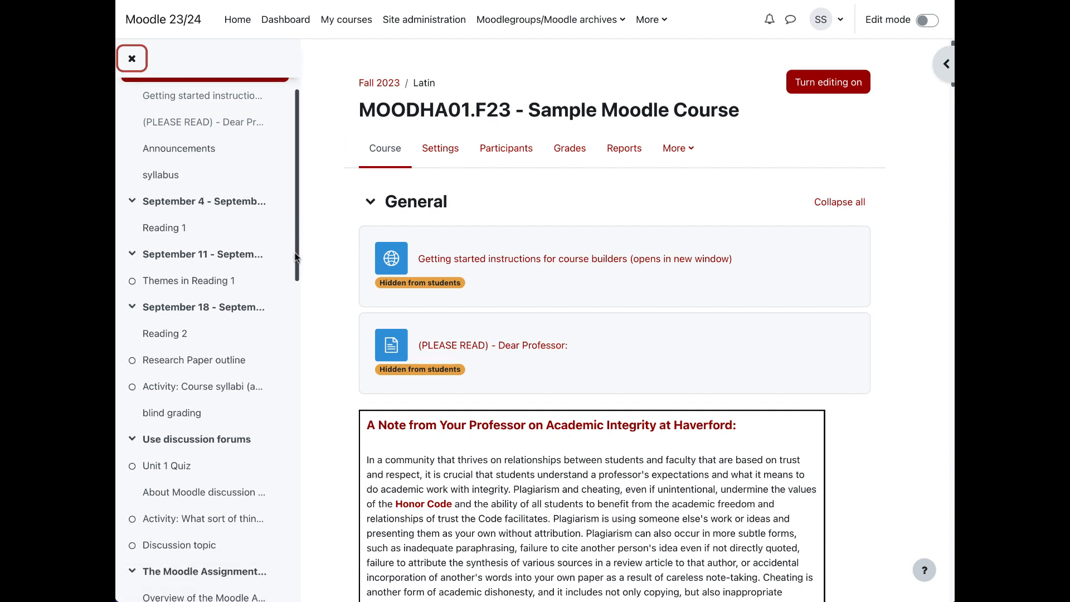
left_click(131, 201)
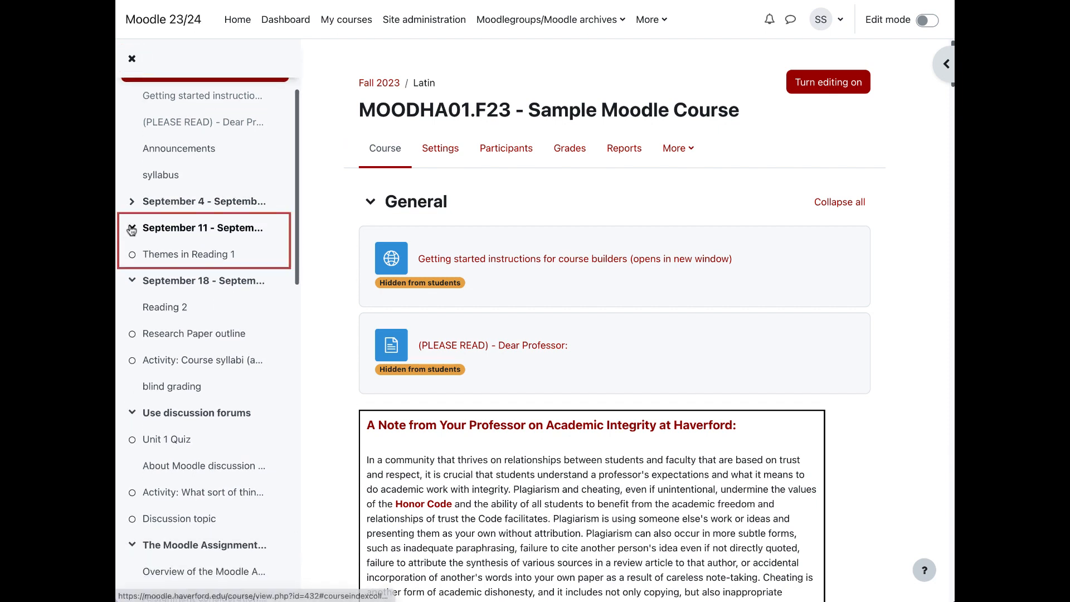
left_click(131, 229)
left_click(131, 254)
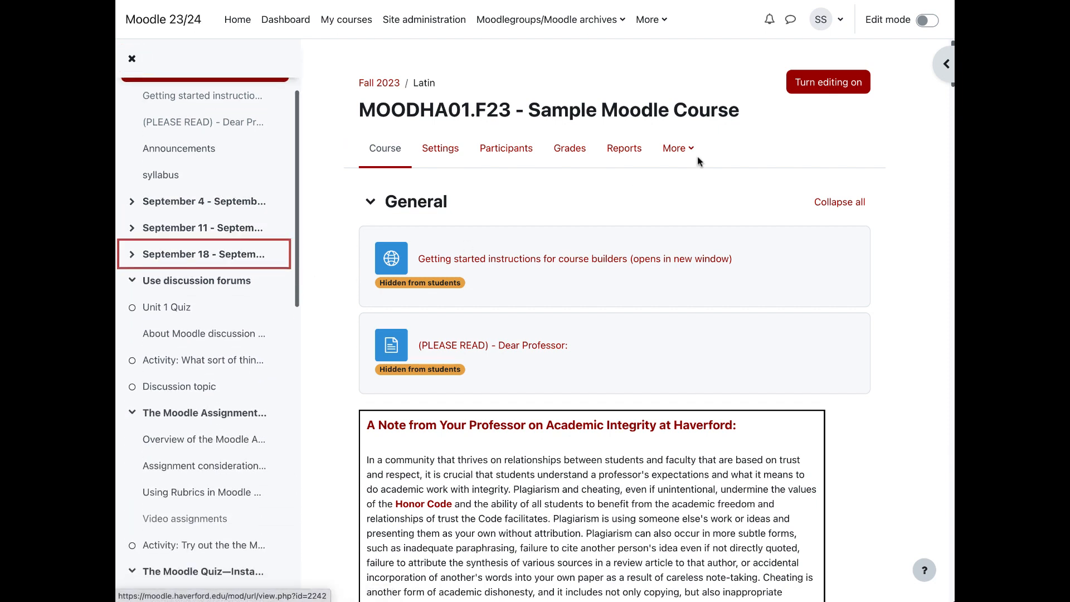
Step: Collapse and re-expand all sections on the course page, then close the course index
left_click(846, 203)
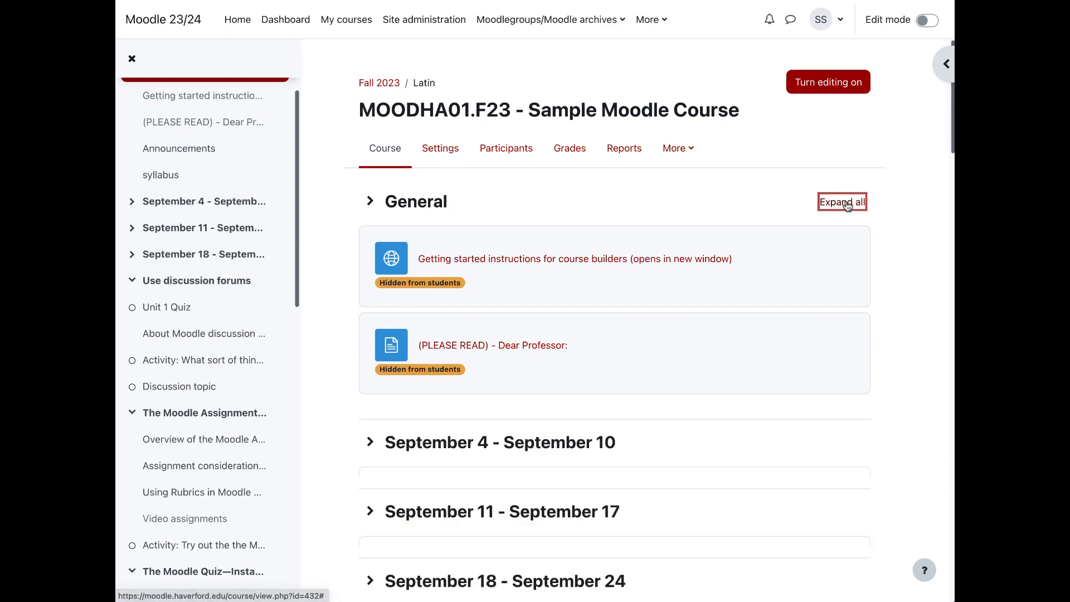
left_click(846, 204)
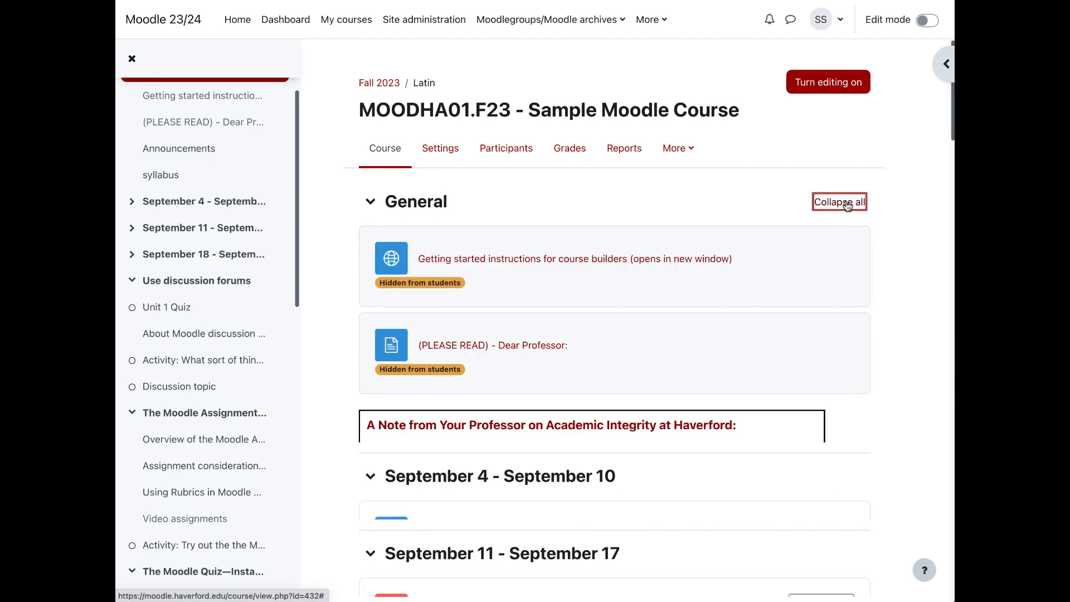
left_click(133, 60)
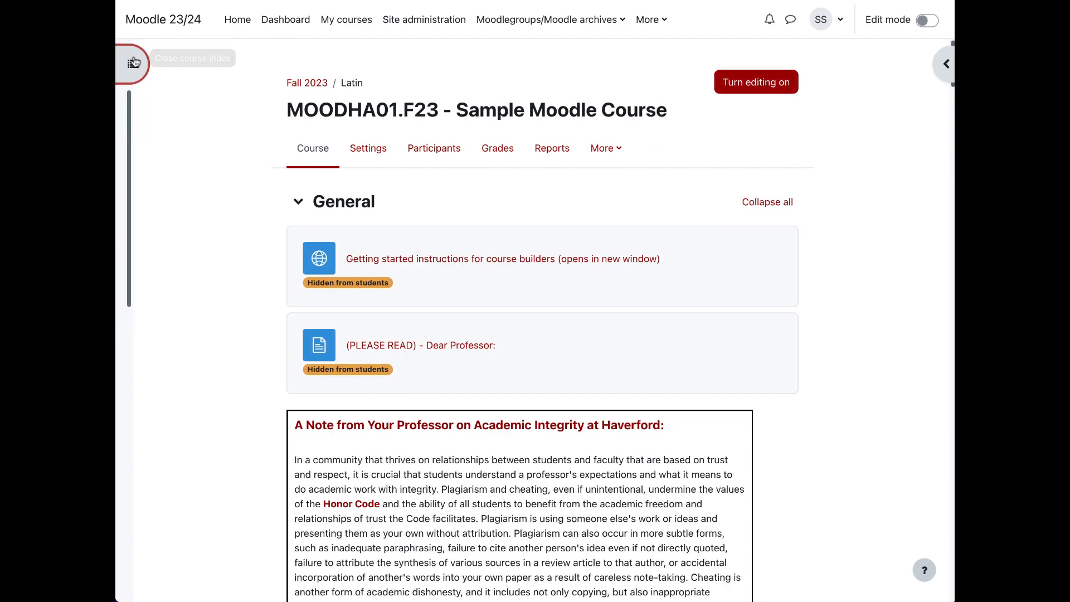
Step: Open the block drawer and examine its blocks from Quickmail and Latest news through Library Resources, Calendar and Recent activity
left_click(942, 65)
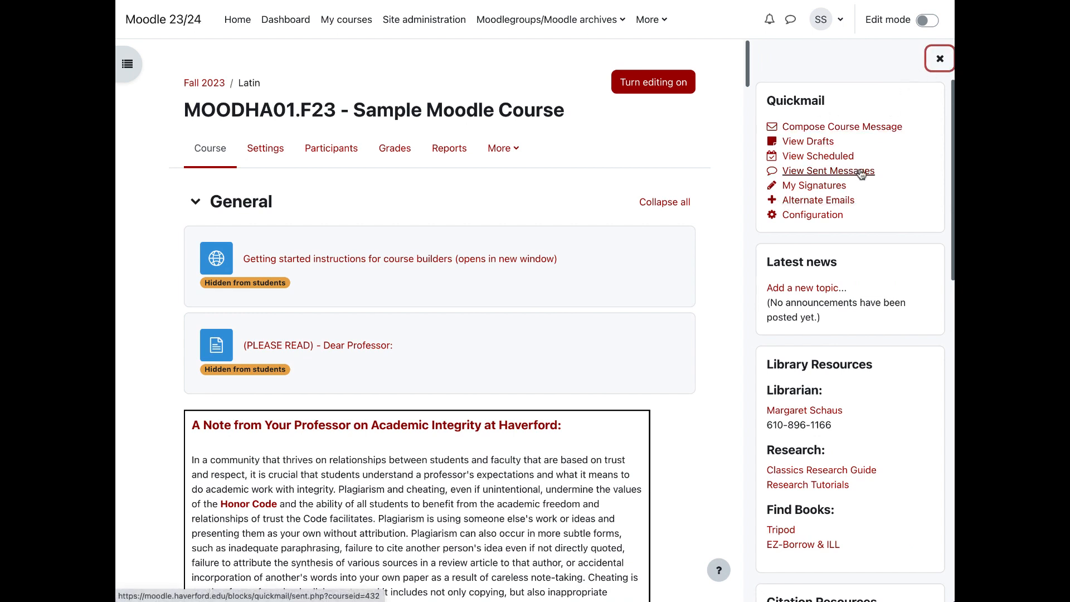
scroll(860, 174, "down", 1)
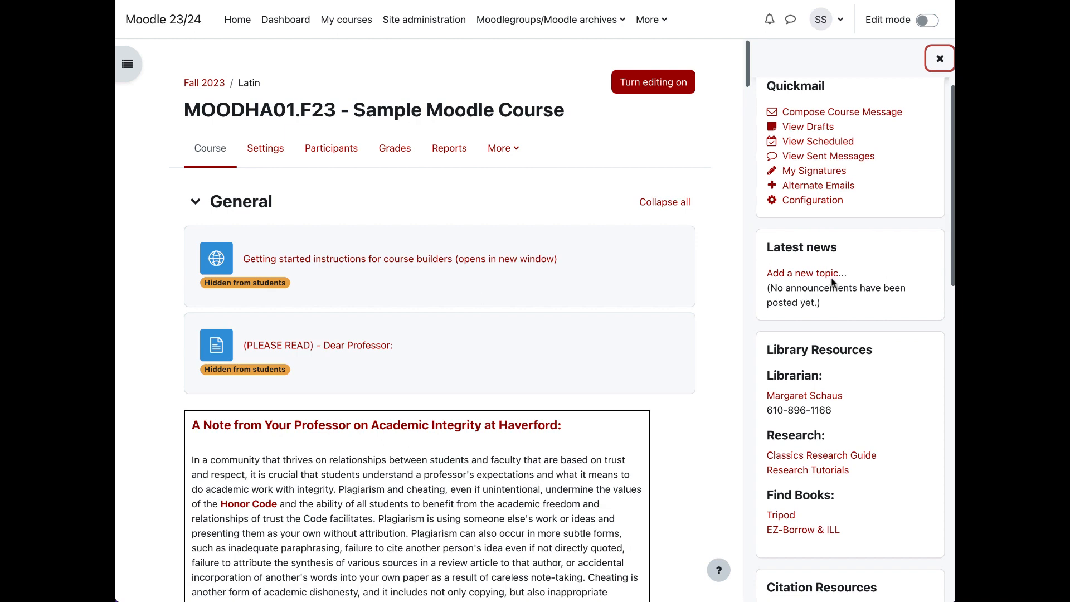
scroll(603, 282, "down", 10)
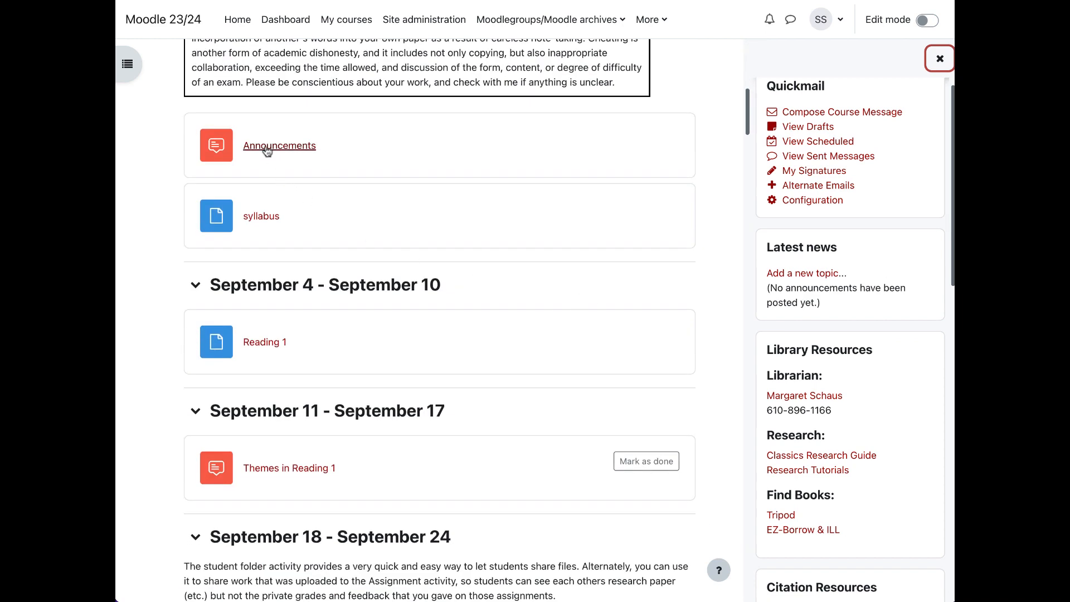
scroll(823, 219, "down", 1)
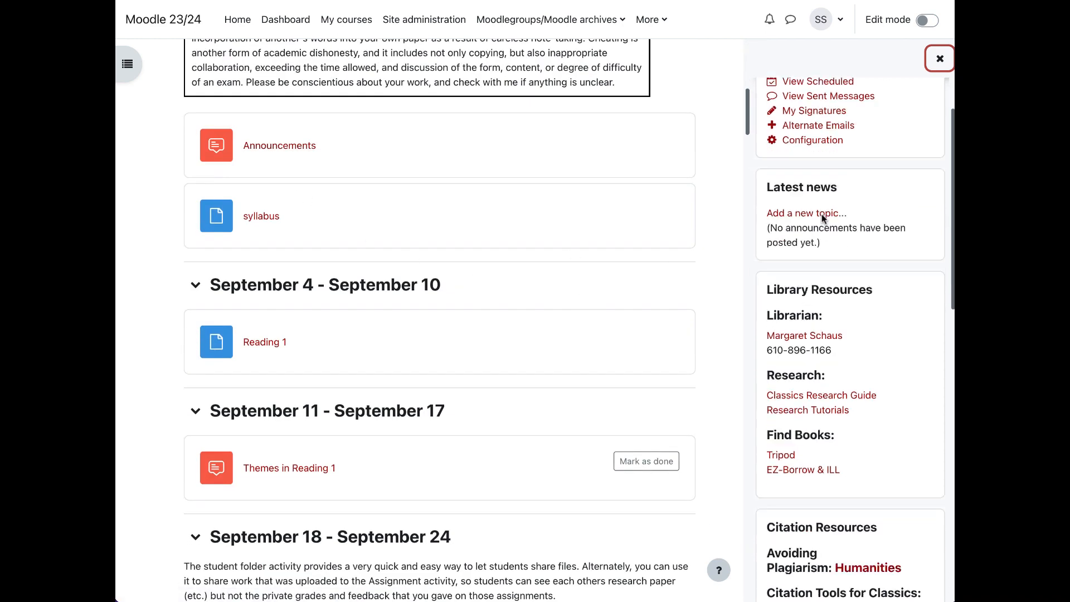
scroll(823, 219, "down", 3)
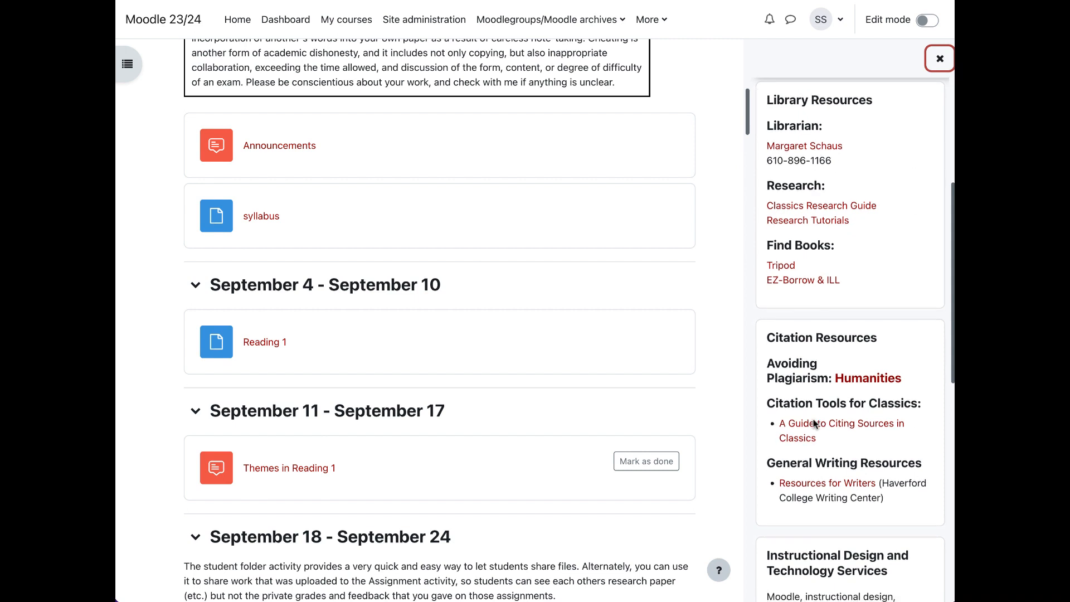
scroll(814, 423, "down", 2)
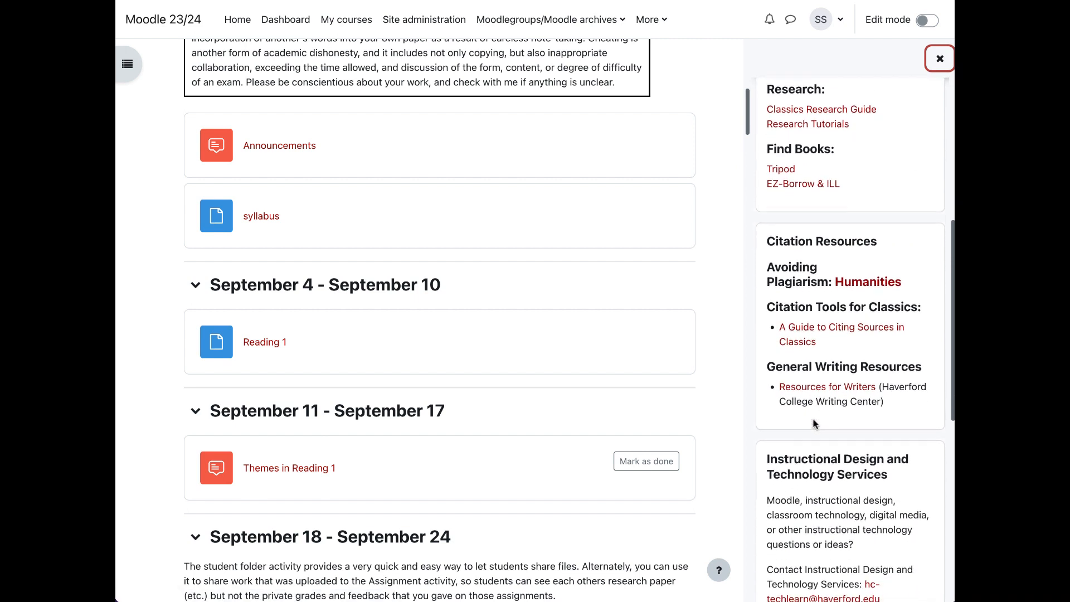
scroll(814, 424, "down", 3)
scroll(813, 423, "down", 1)
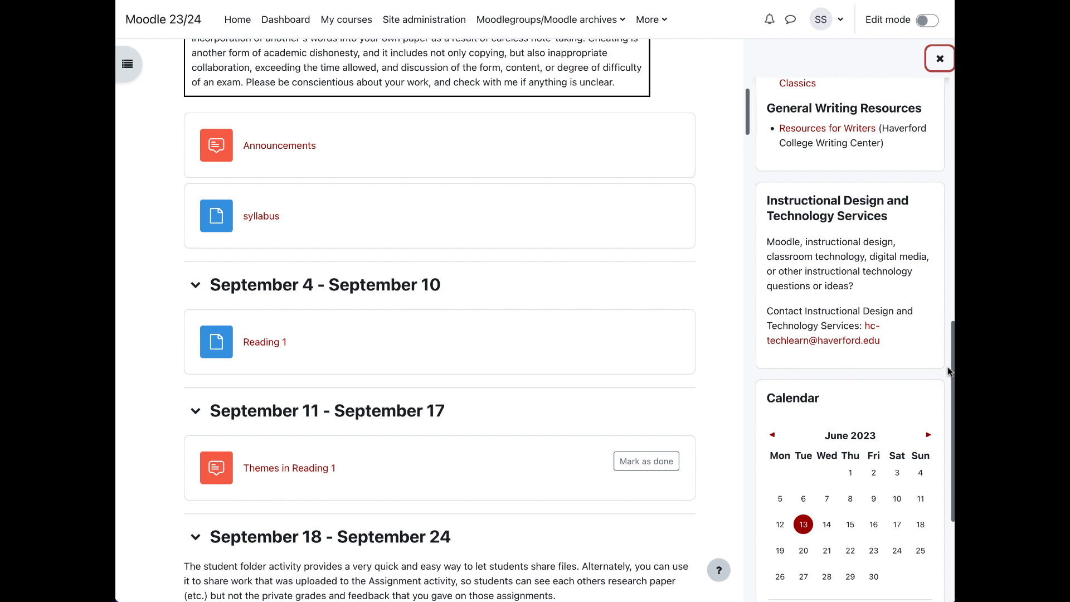
left_click_drag(950, 371, 949, 463)
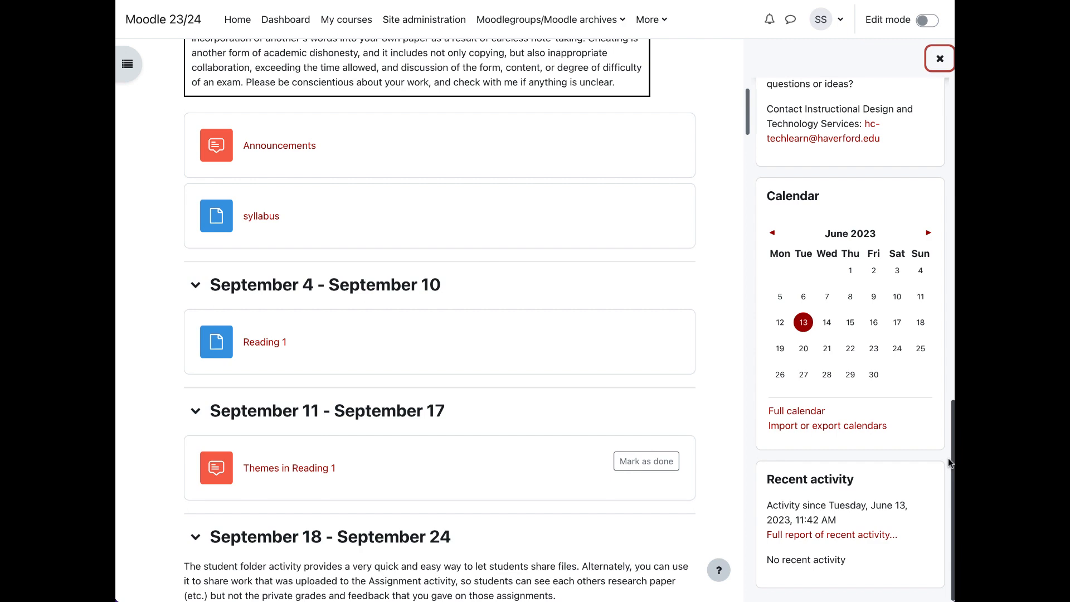
scroll(949, 462, "up", 10)
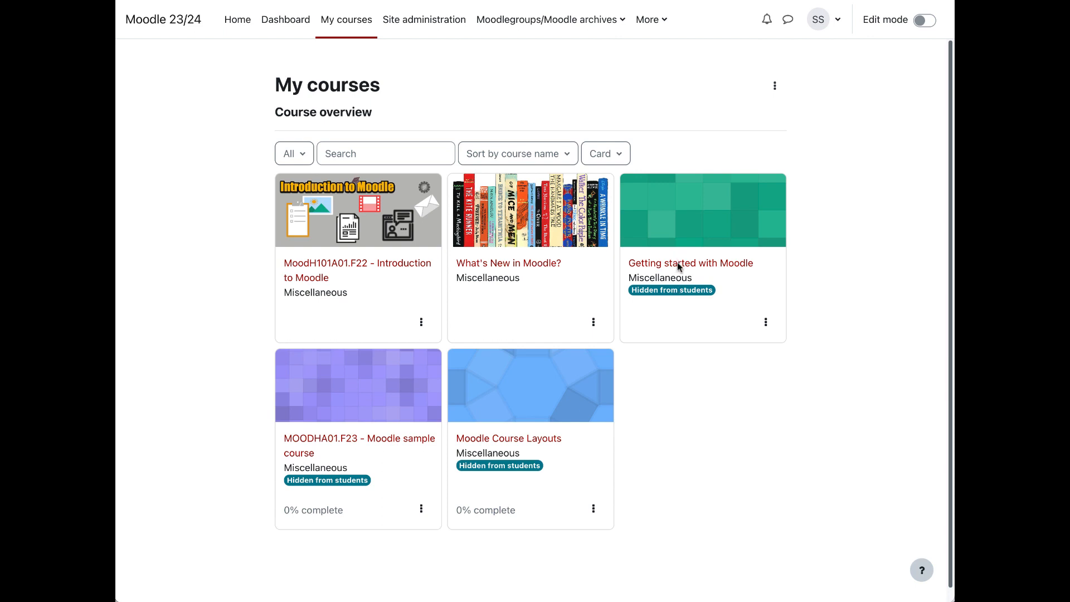
Step: Open the Getting started with Moodle course from My courses and turn editing on
left_click(647, 265)
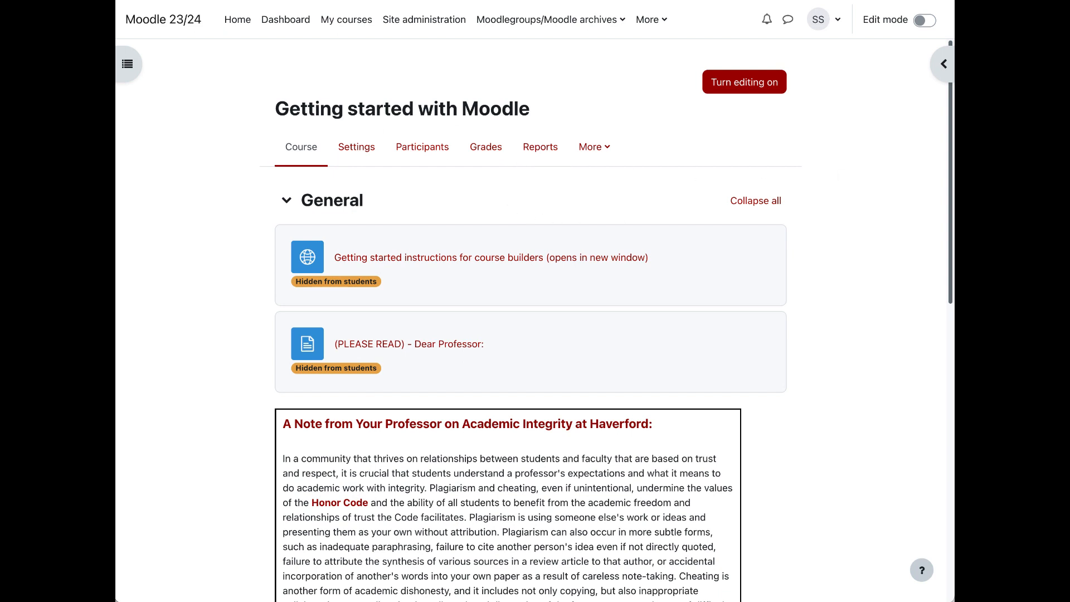
left_click_drag(947, 152, 857, 148)
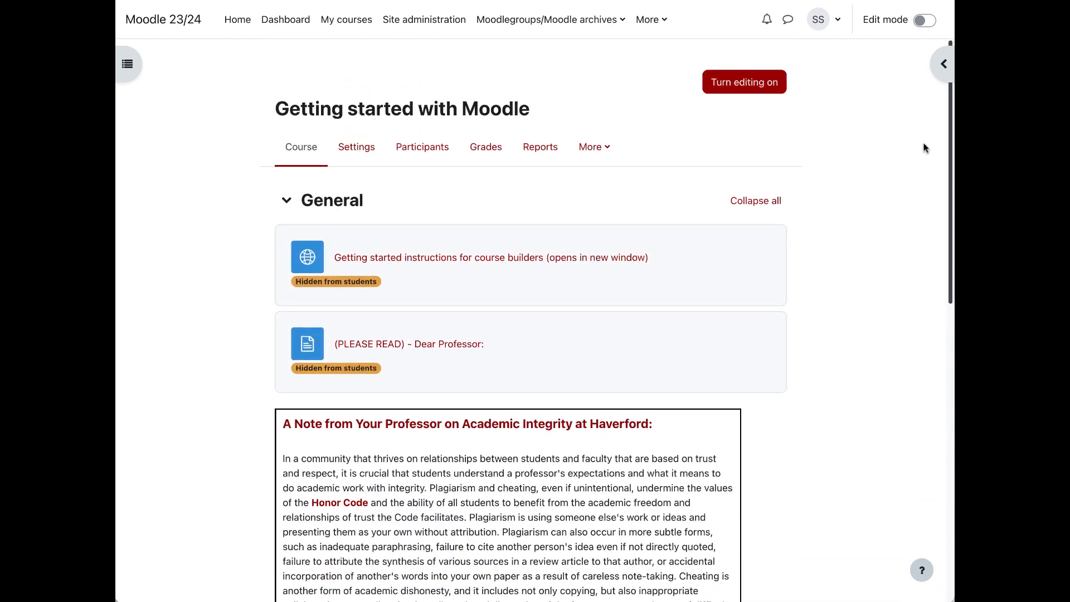
left_click(761, 86)
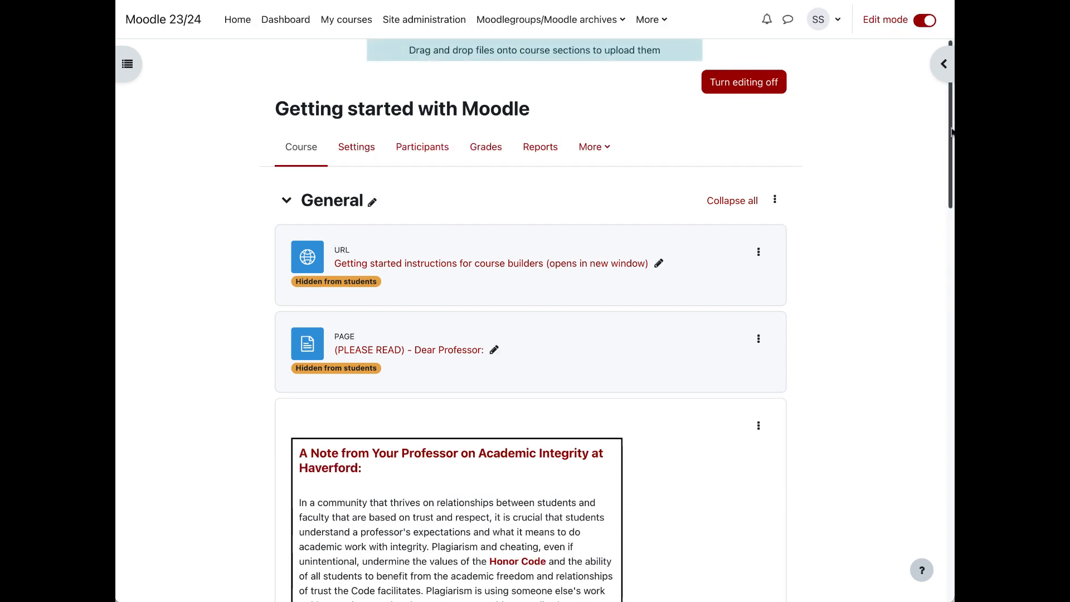
left_click_drag(949, 133, 947, 345)
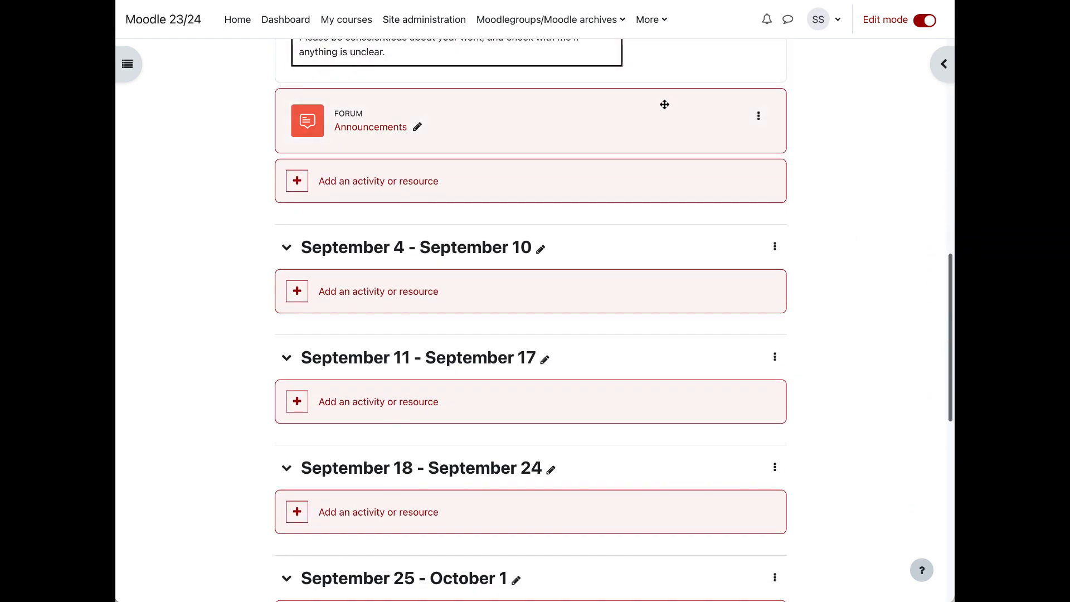
left_click(541, 251)
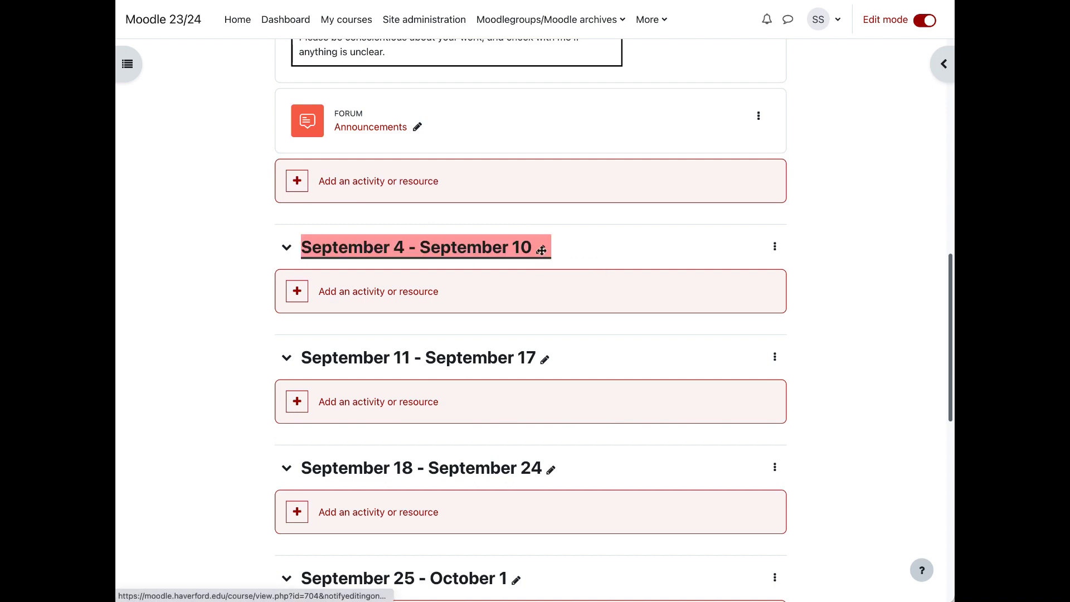
key("BackSpace")
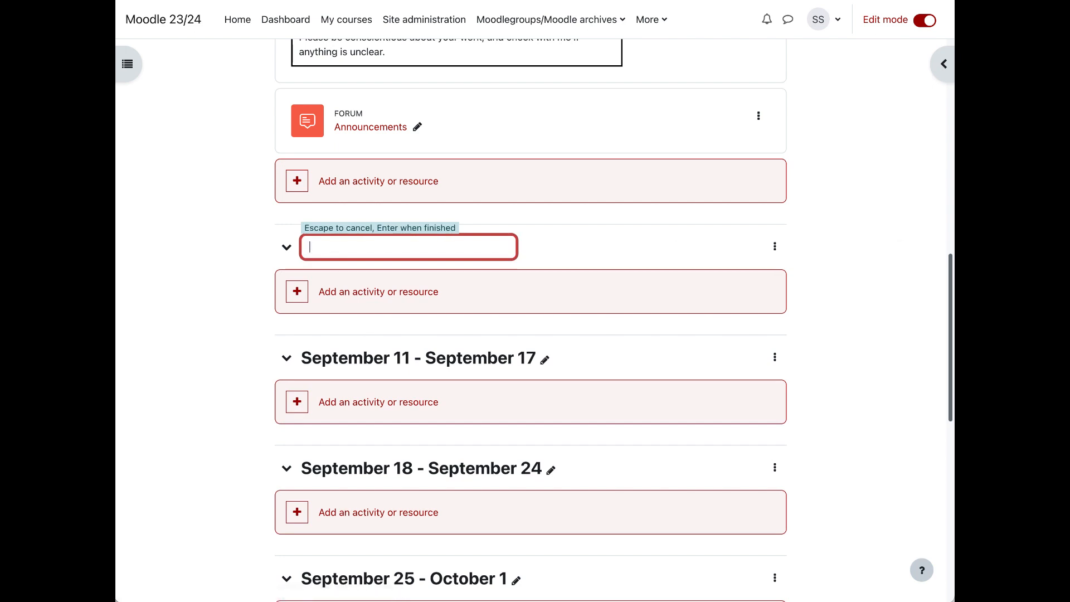
key("Escape")
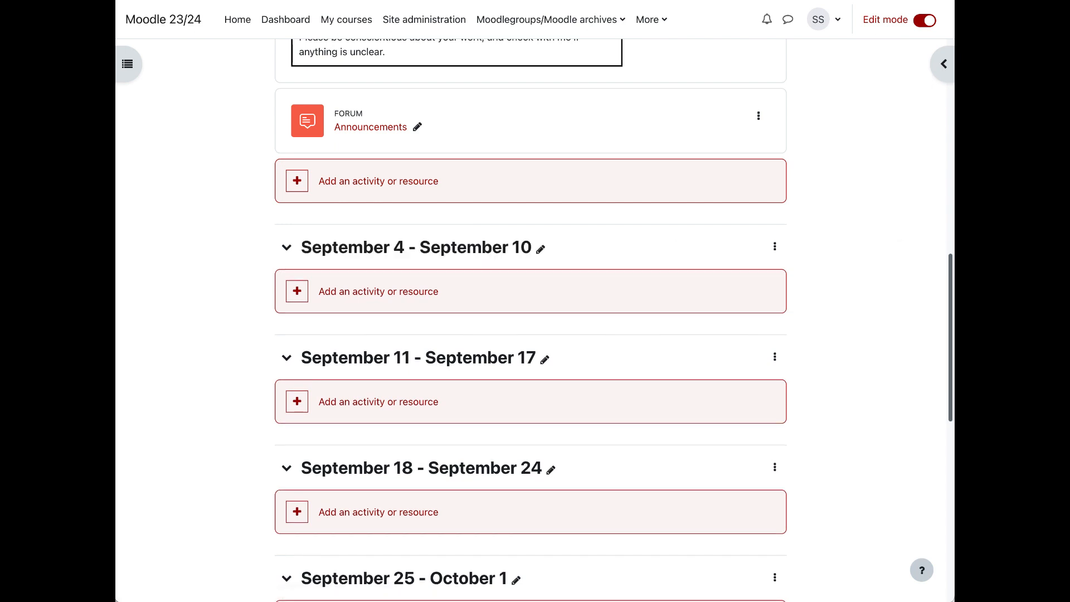
Step: Rename the September 4 - September 10 section as "Who's in your class?"
left_click(540, 248)
type("Who's in your class?")
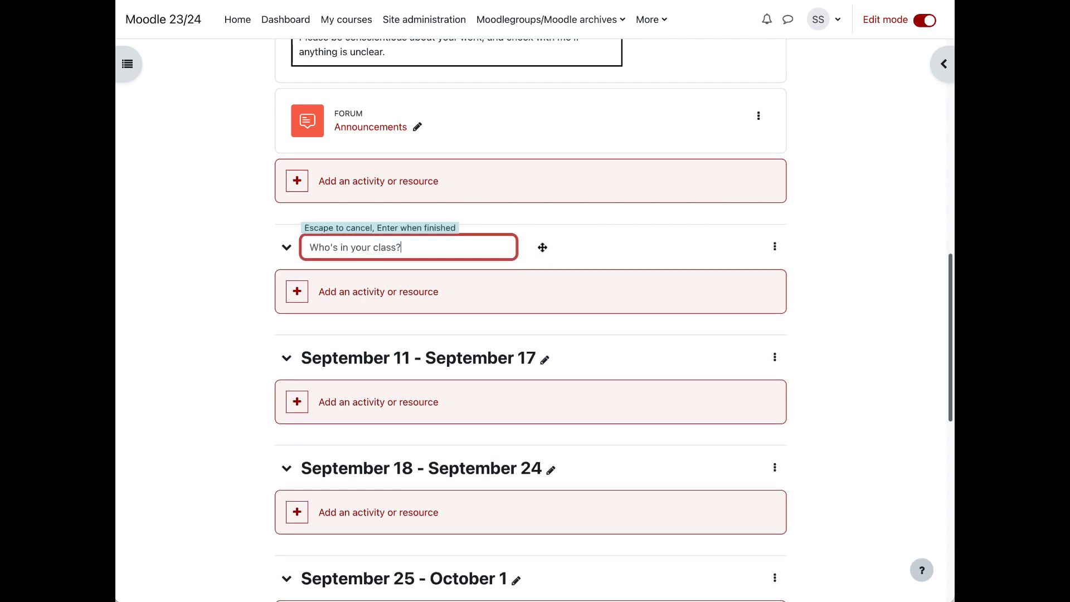
key("Return")
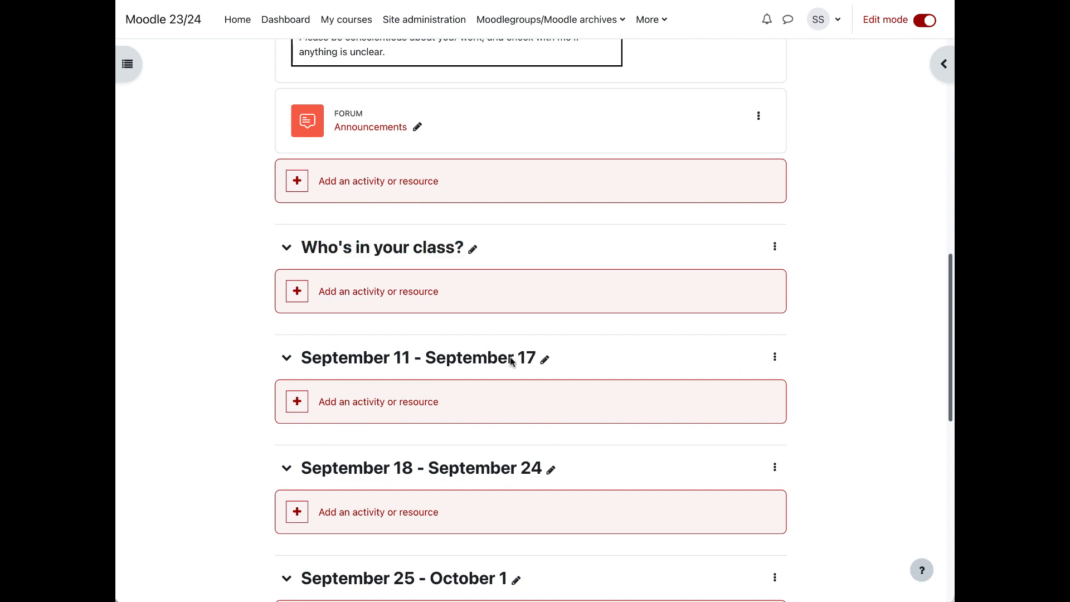
Step: Rename the September 11 - September 17 section as "What do students see?"
left_click(545, 359)
type("What do students see?")
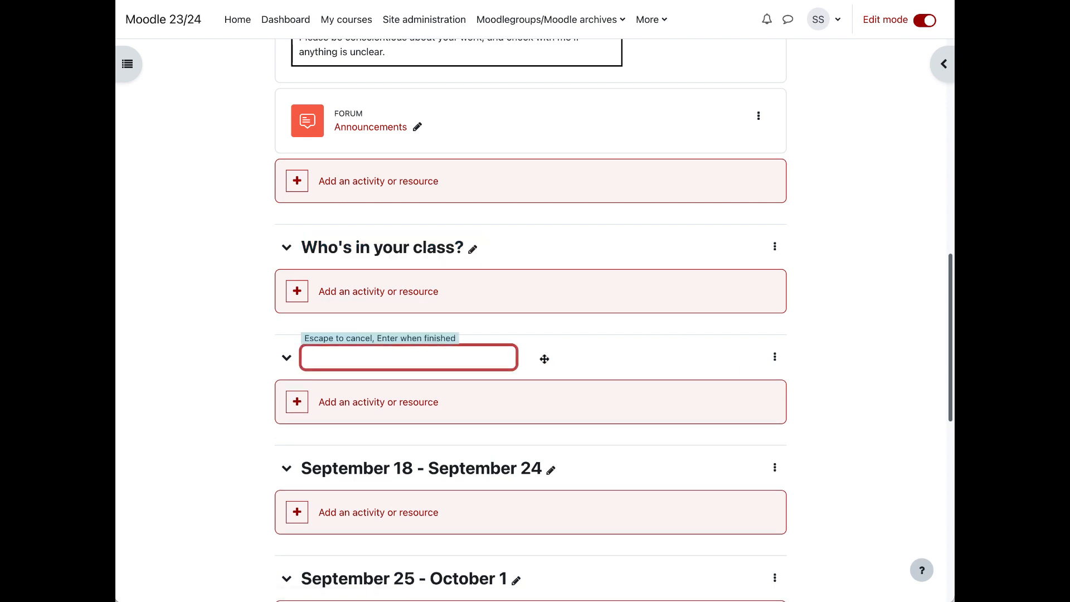
key("Return")
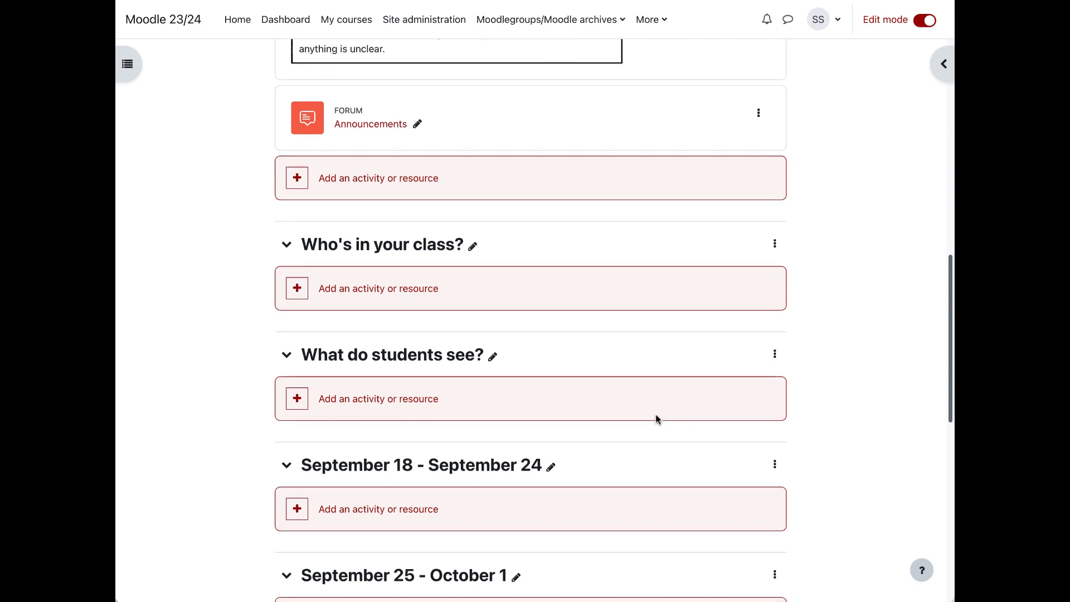
Step: Rename the September 18 - September 24 section as "email students with announcements or Quickmail"
scroll(657, 418, "down", 1)
left_click(550, 448)
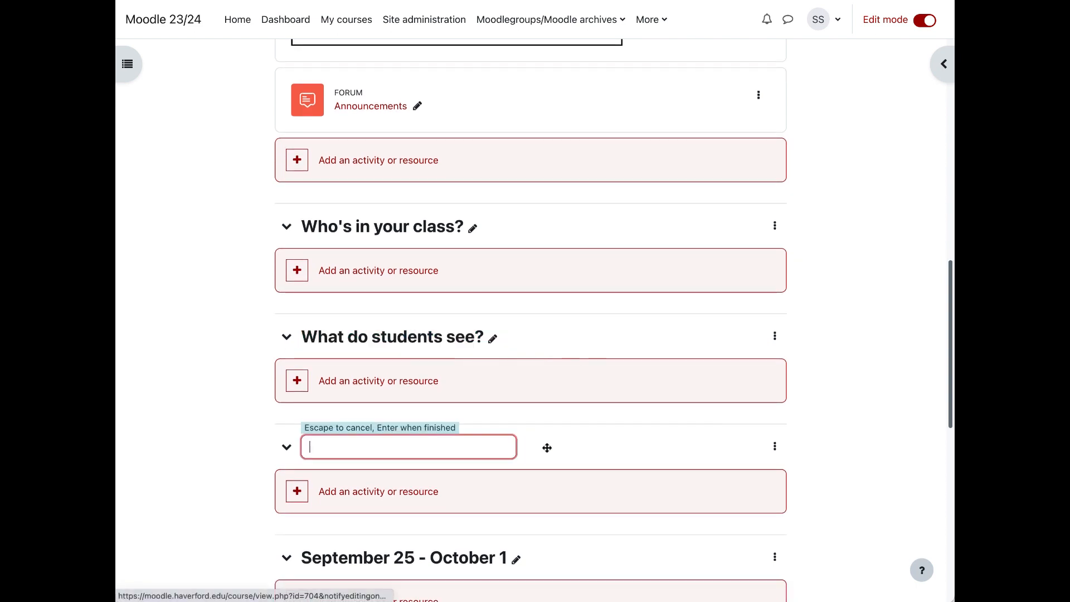
key("ctrl+v")
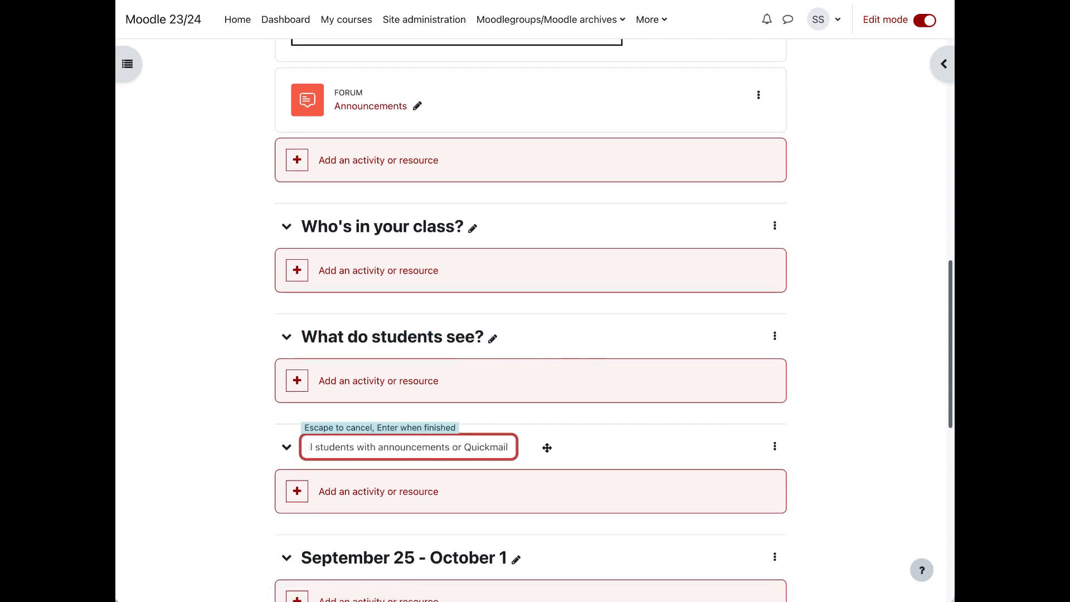
key("Return")
Step: Rename the September 25 - October 1 section as "Add Content"
scroll(622, 429, "down", 5)
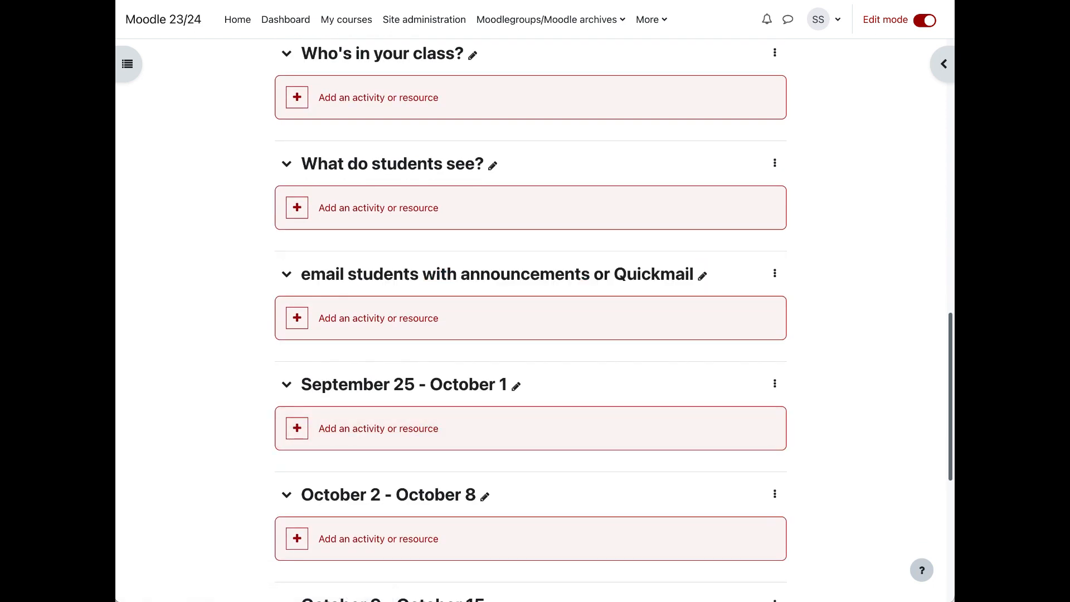
left_click(516, 386)
type("Add Content")
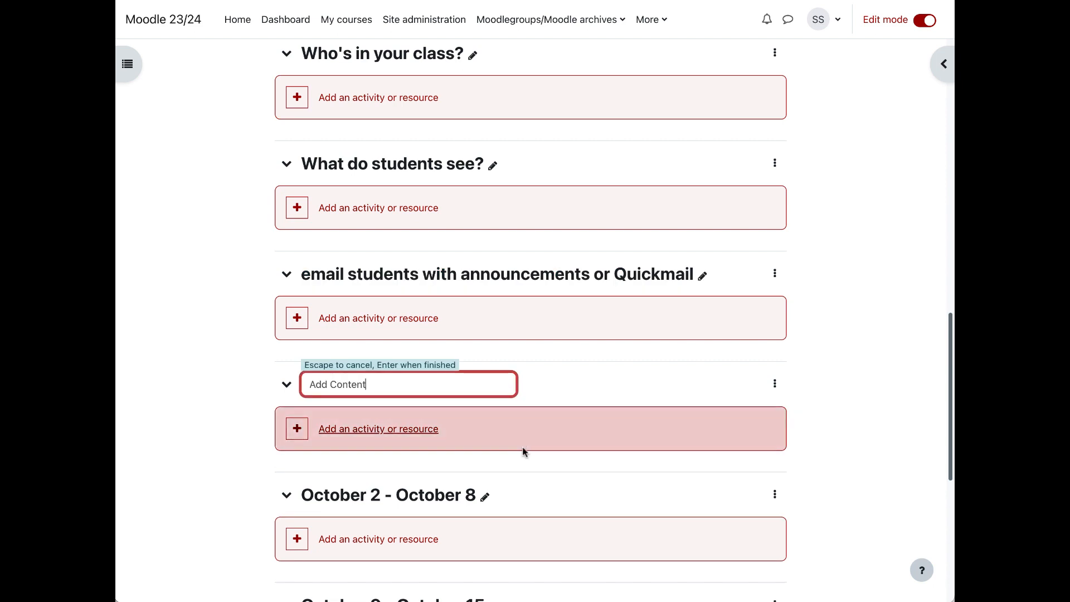
key("Return")
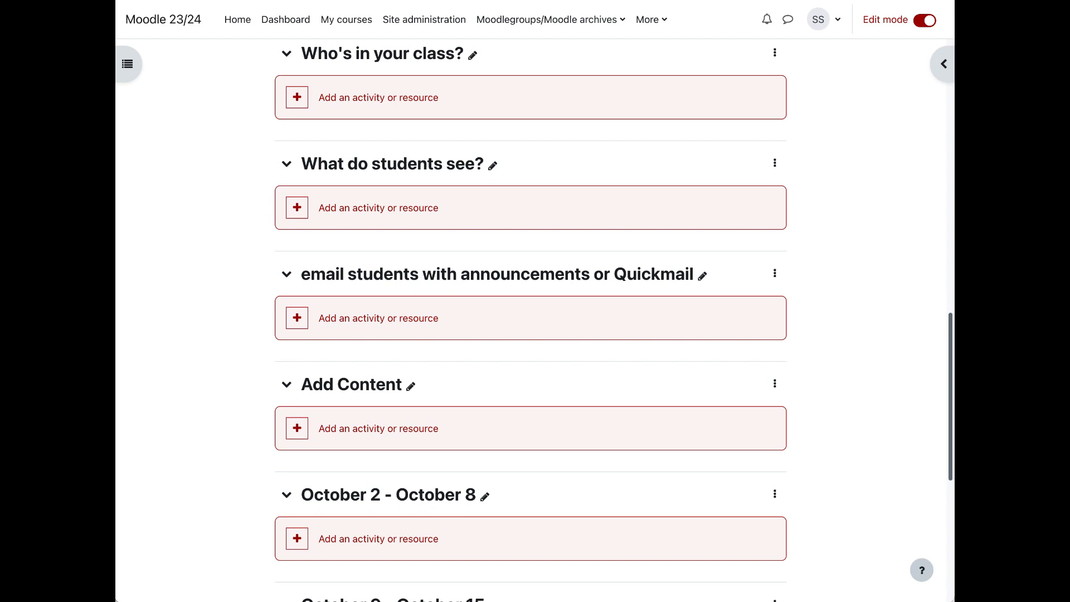
Step: Rename the October 2 - October 8 section as "Move/edit/delete content"
left_click(484, 496)
type("Move/edit/delete content")
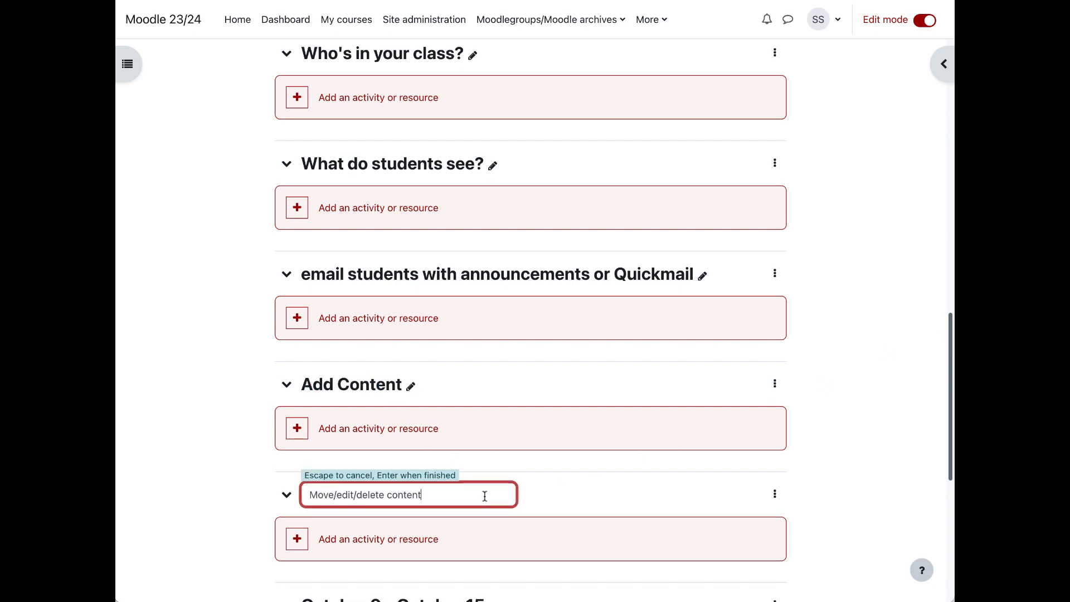
key("Return")
Step: Rename the October 9 - October 15 section as "Configure course"
scroll(516, 502, "down", 3)
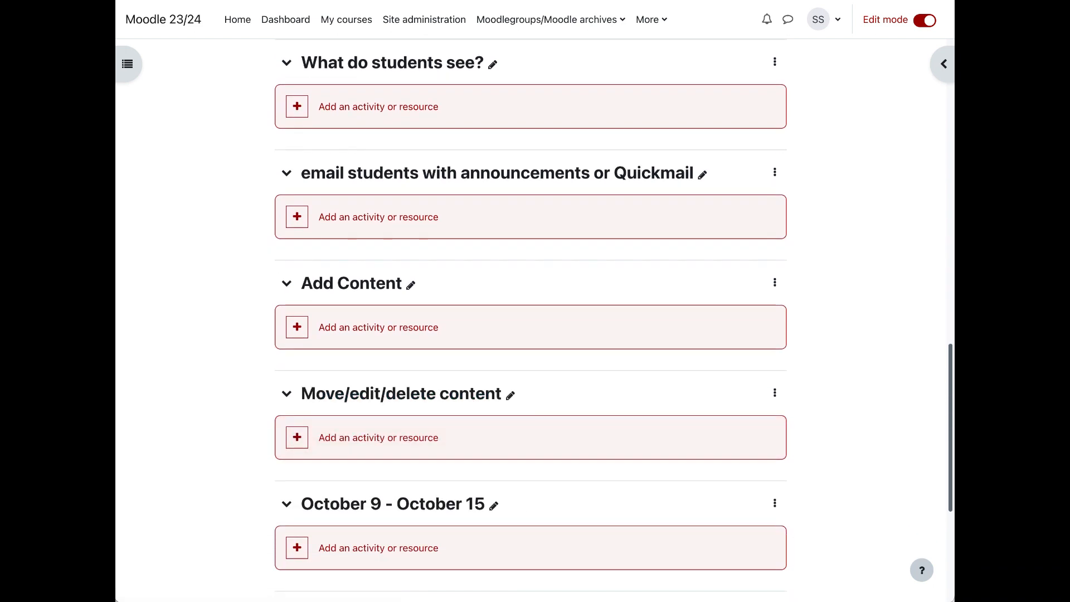
left_click(493, 504)
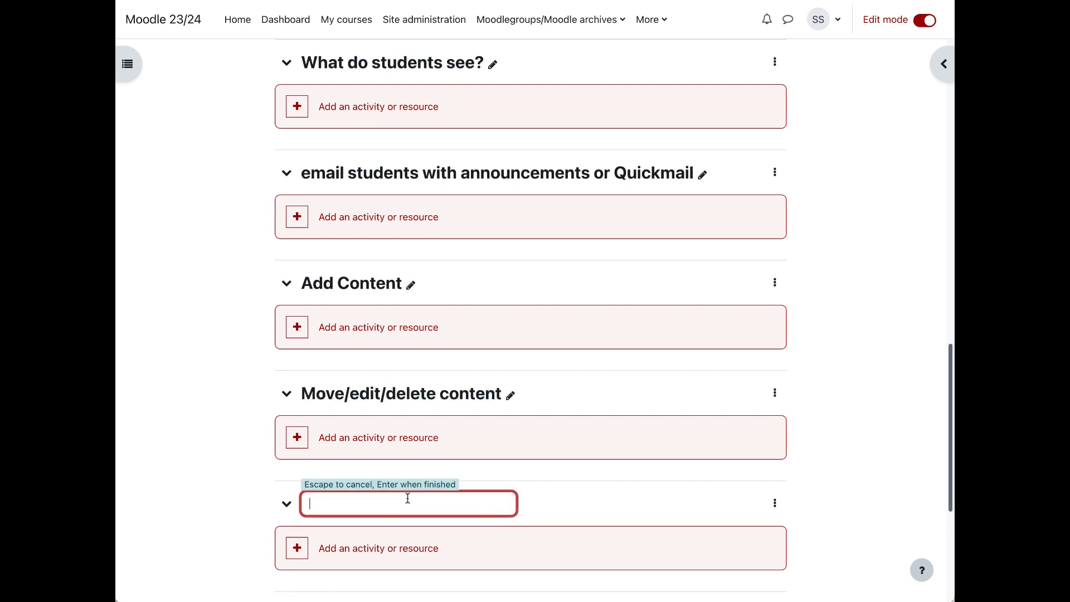
type("Configure course")
key("Return")
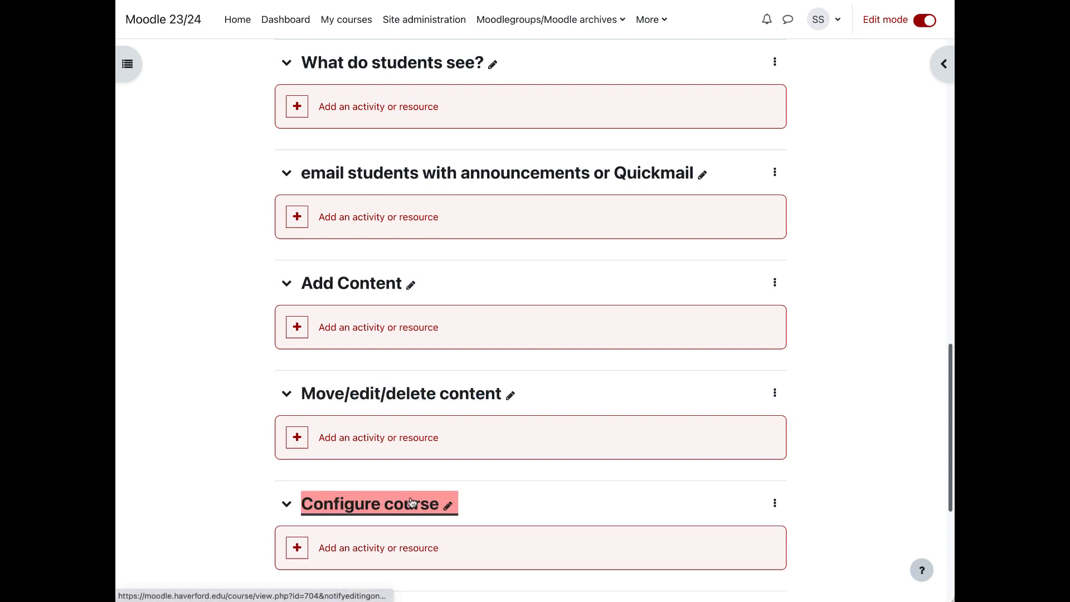
Step: Rename the October 16 - October 22 section as "backup/restore (copy) course"
scroll(410, 500, "down", 5)
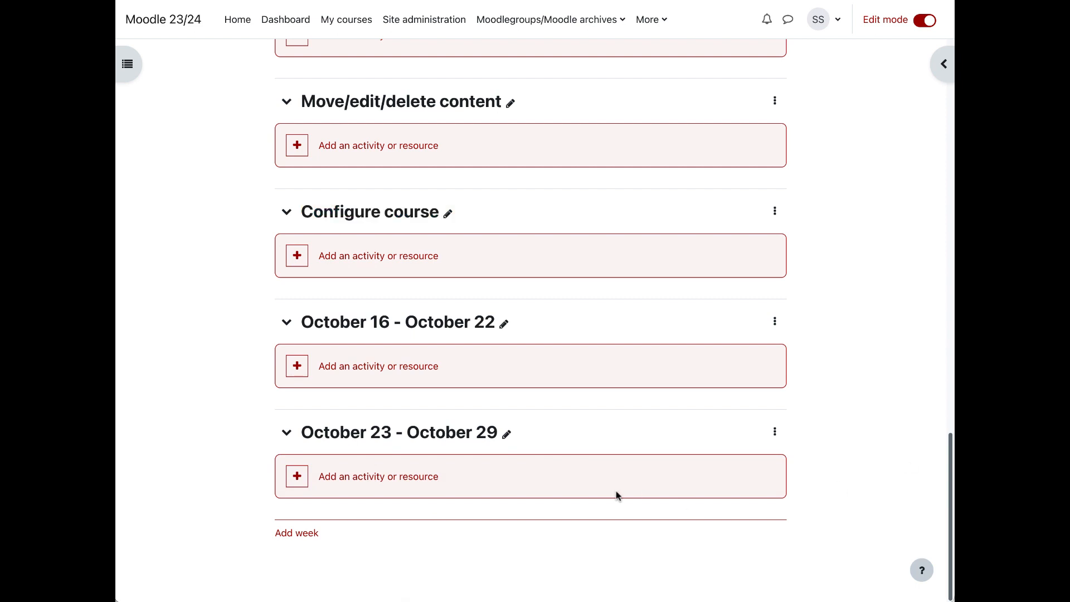
left_click(504, 323)
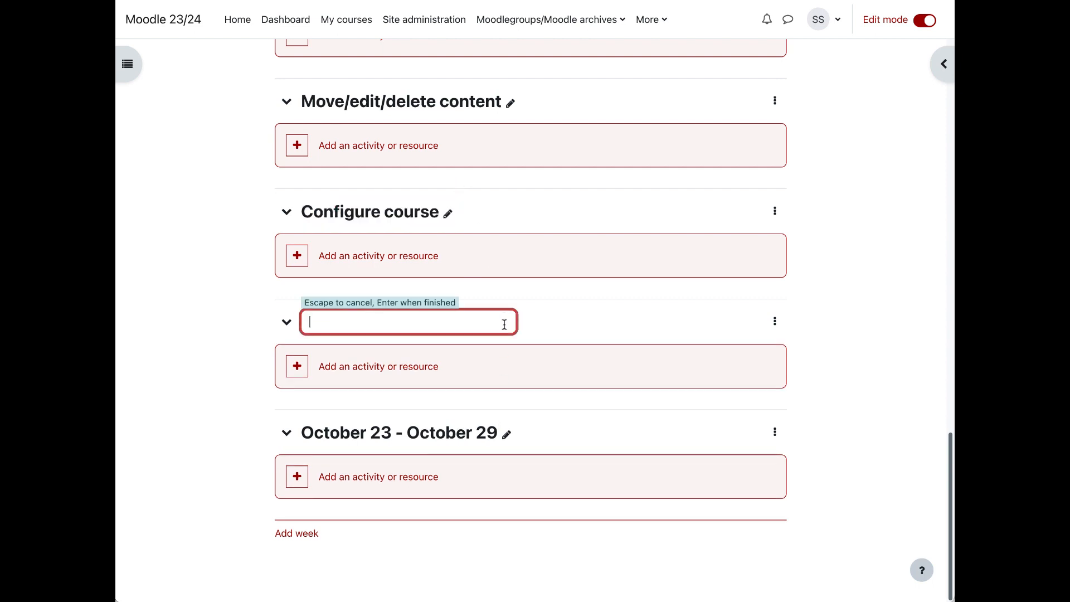
type("backup/restore (copy) course")
key("Return")
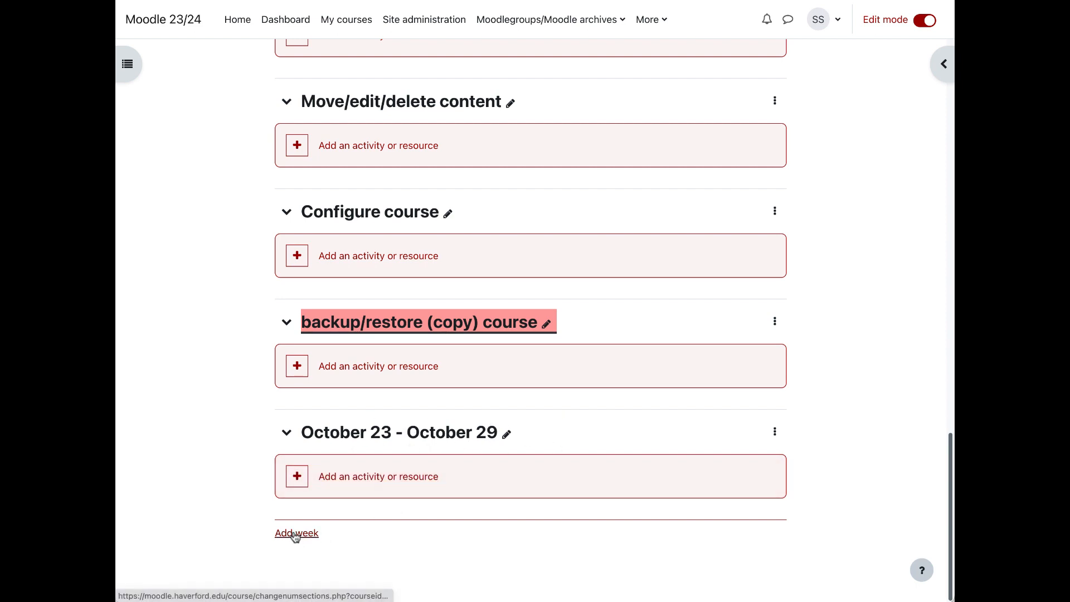
Step: Review the course's renamed sections and examine the enrolled users on its Participants page
scroll(529, 342, "up", 20)
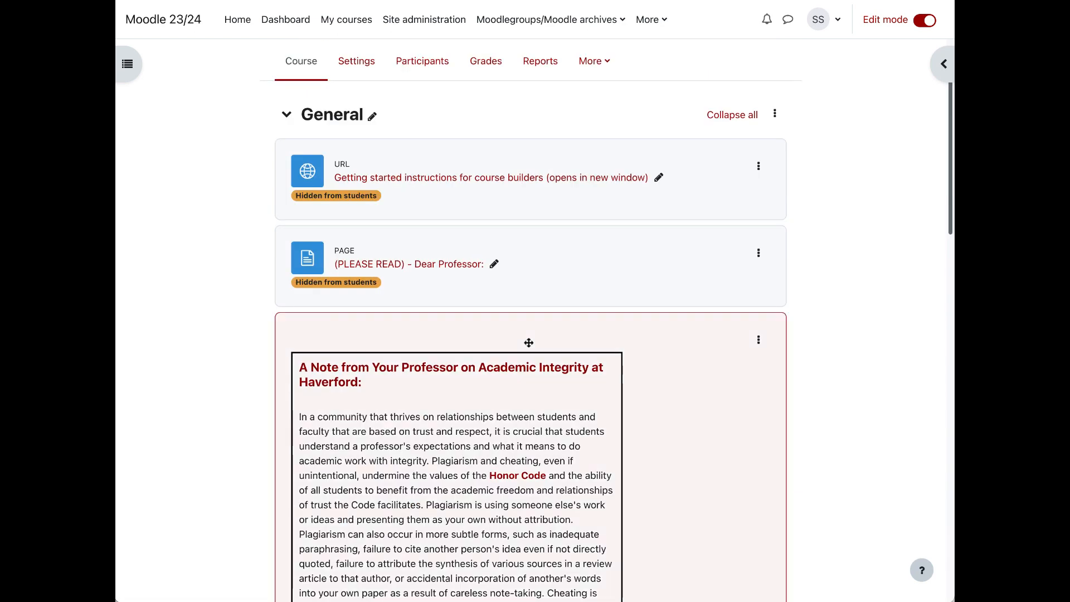
scroll(718, 325, "down", 10)
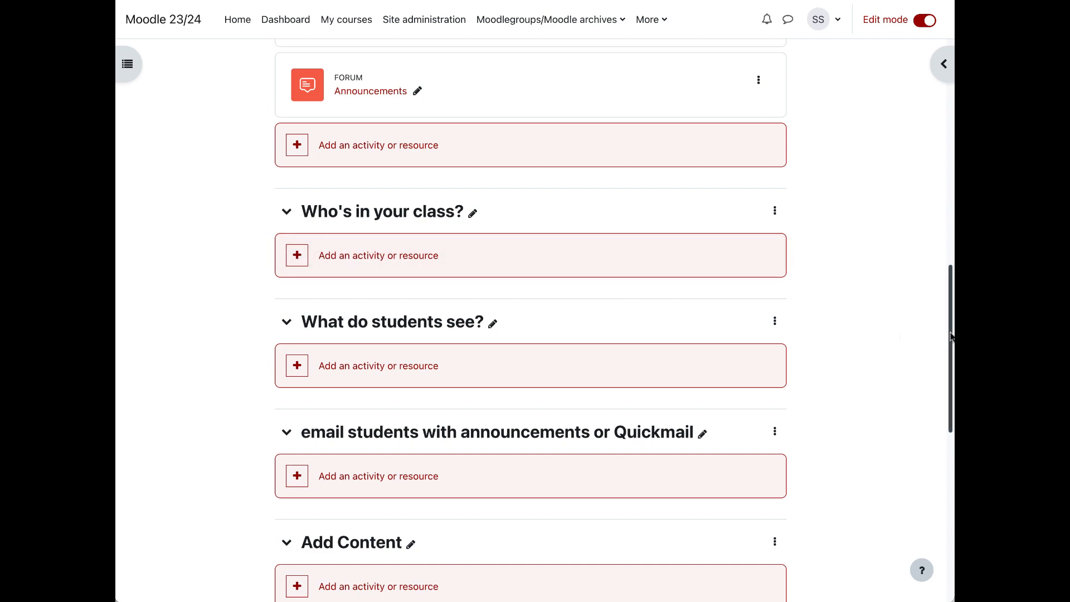
scroll(951, 336, "up", 15)
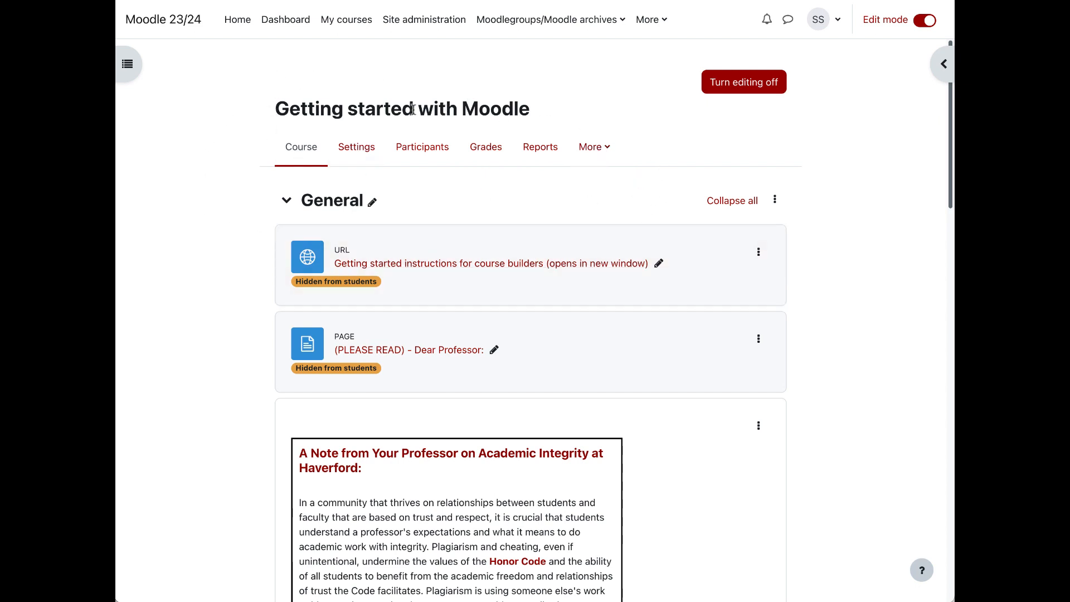
left_click(427, 155)
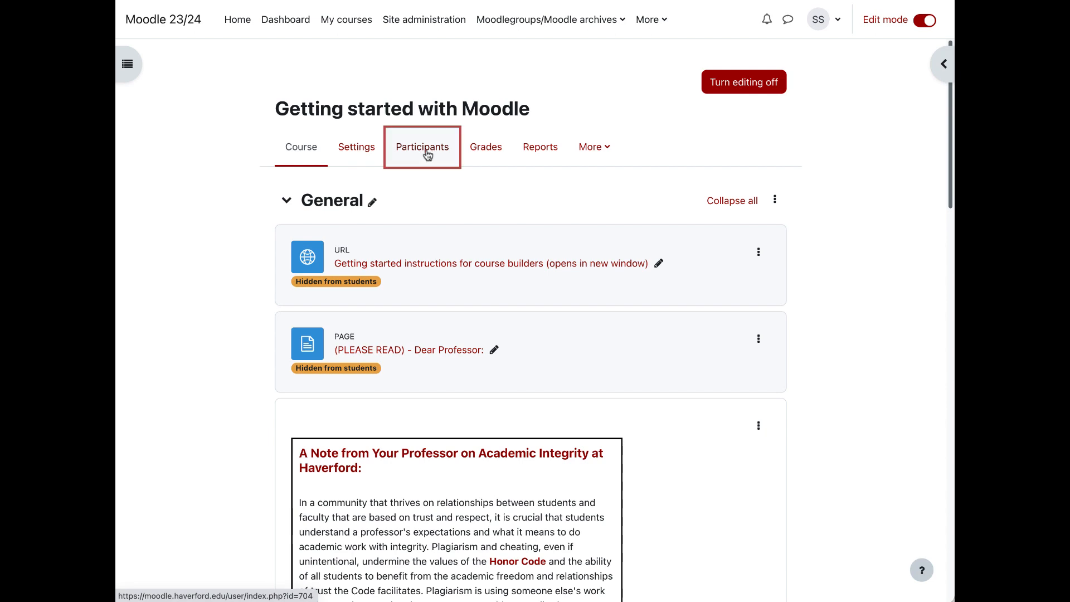
scroll(522, 372, "down", 5)
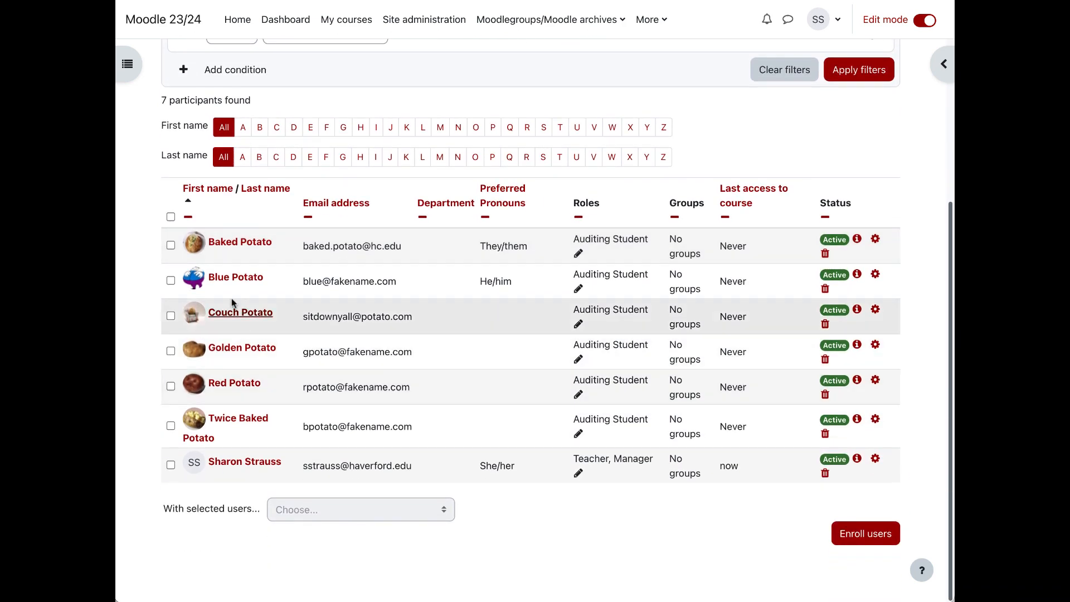
scroll(402, 344, "up", 3)
scroll(403, 342, "up", 2)
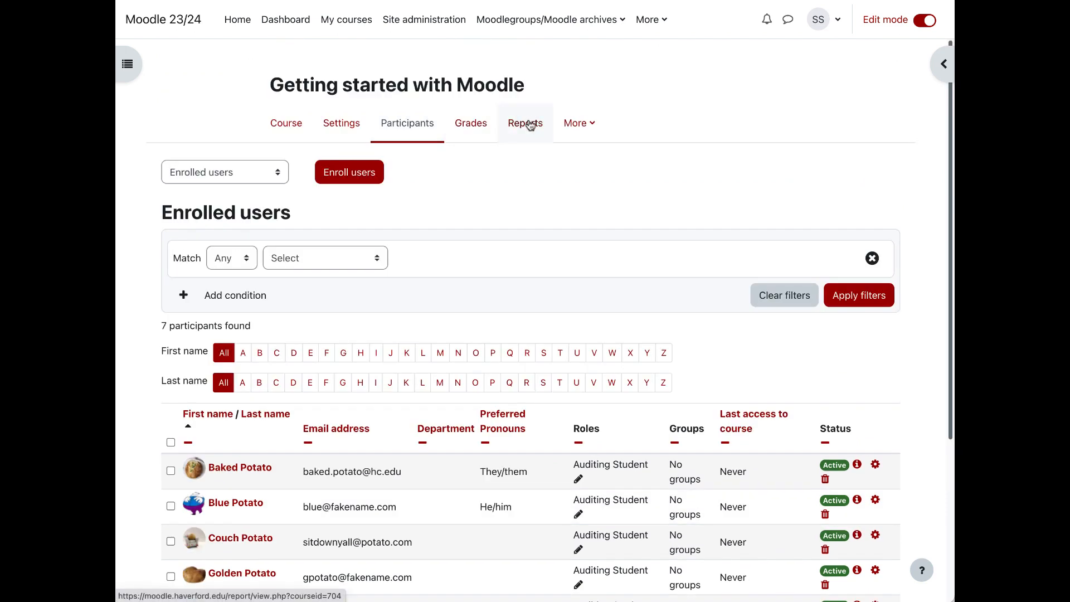
Step: View the course's Roster report, using learning mode to hide the participants' names and show them again
left_click(528, 134)
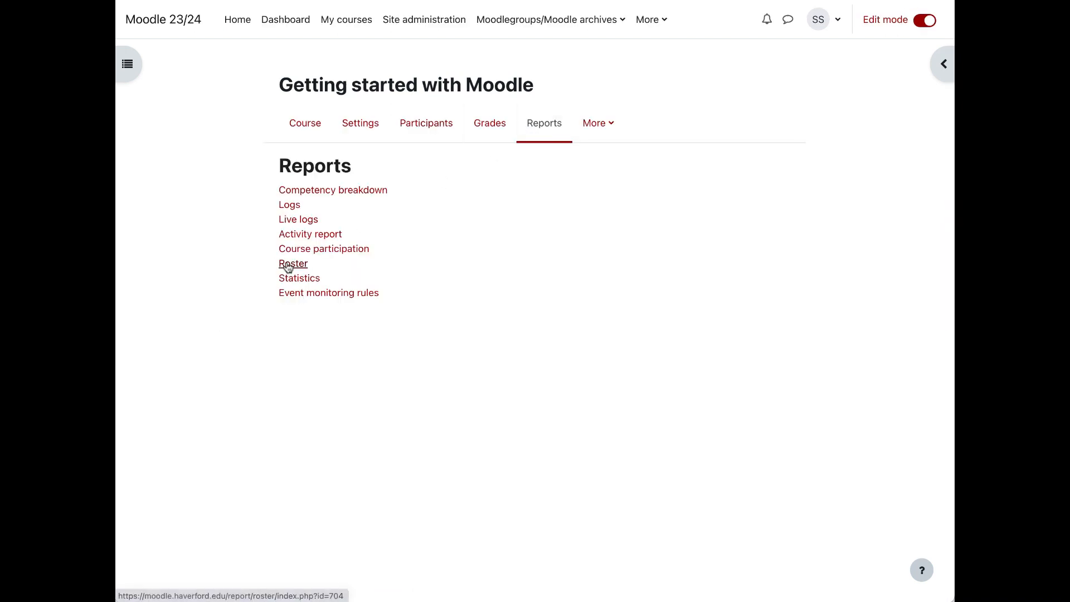
left_click(288, 264)
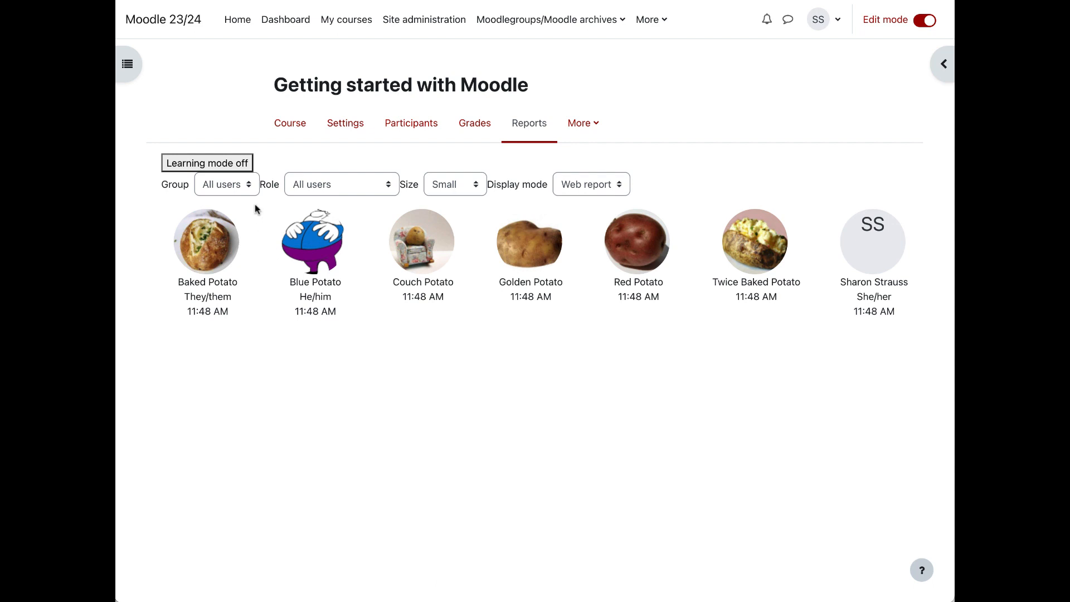
left_click(218, 169)
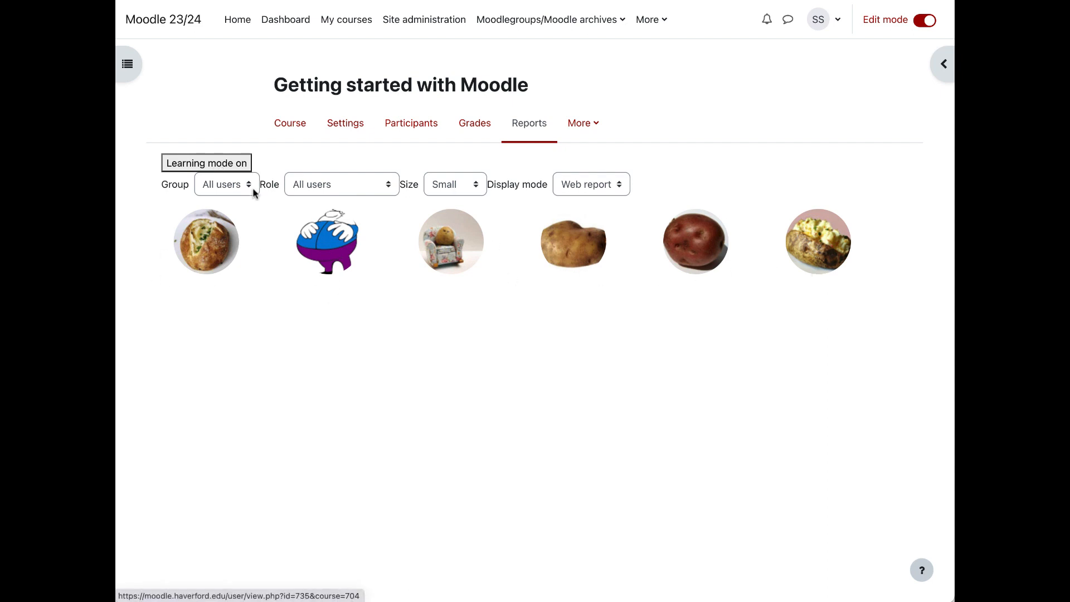
left_click(195, 163)
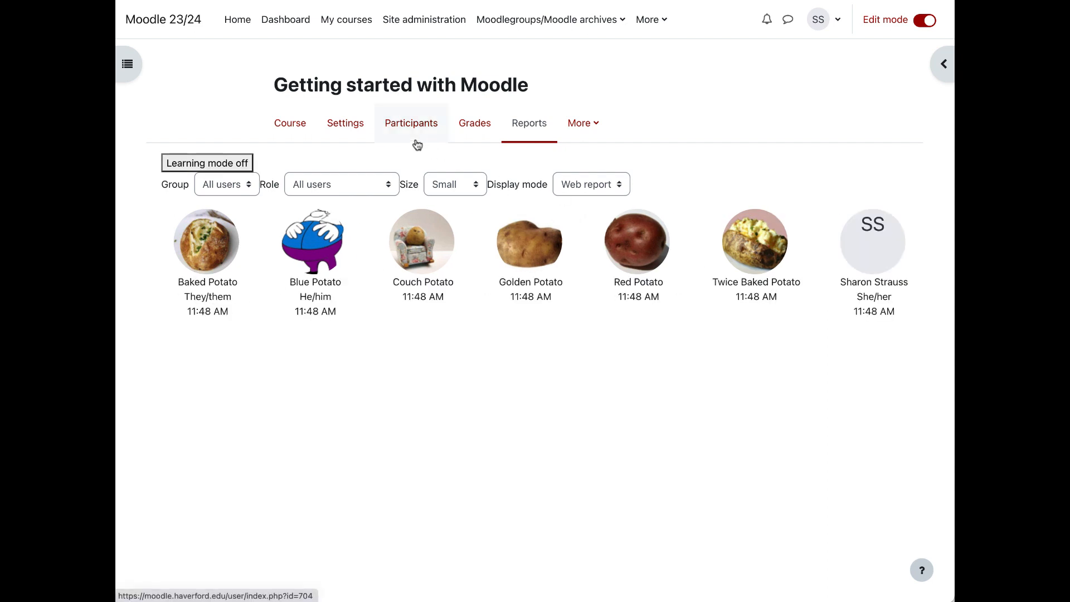
Step: Return to the Getting started with Moodle course page and switch the viewing role to Auditing Student
left_click(291, 130)
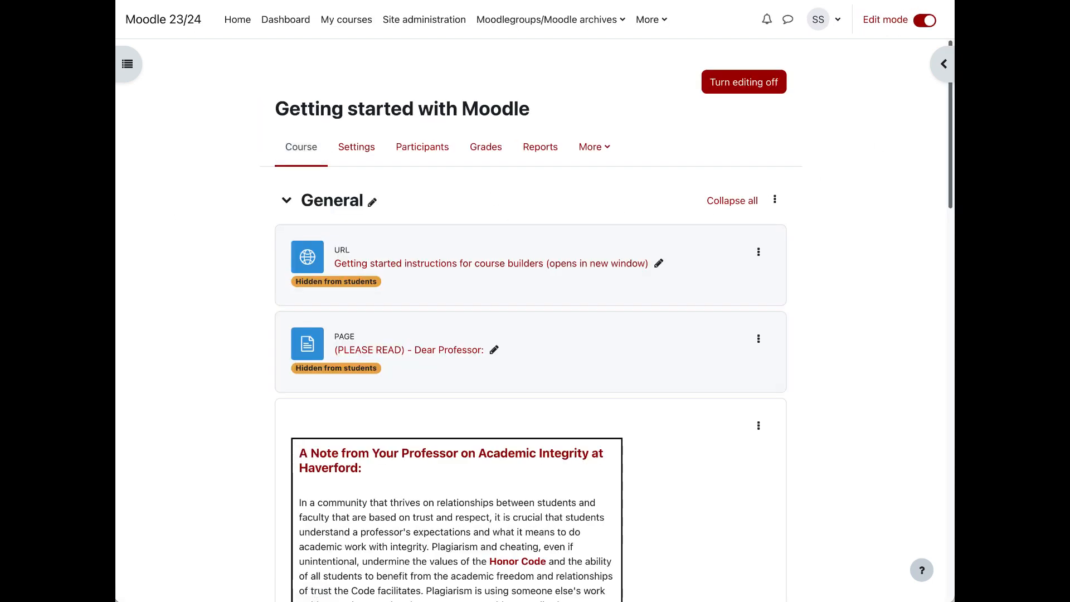
scroll(941, 258, "down", 7)
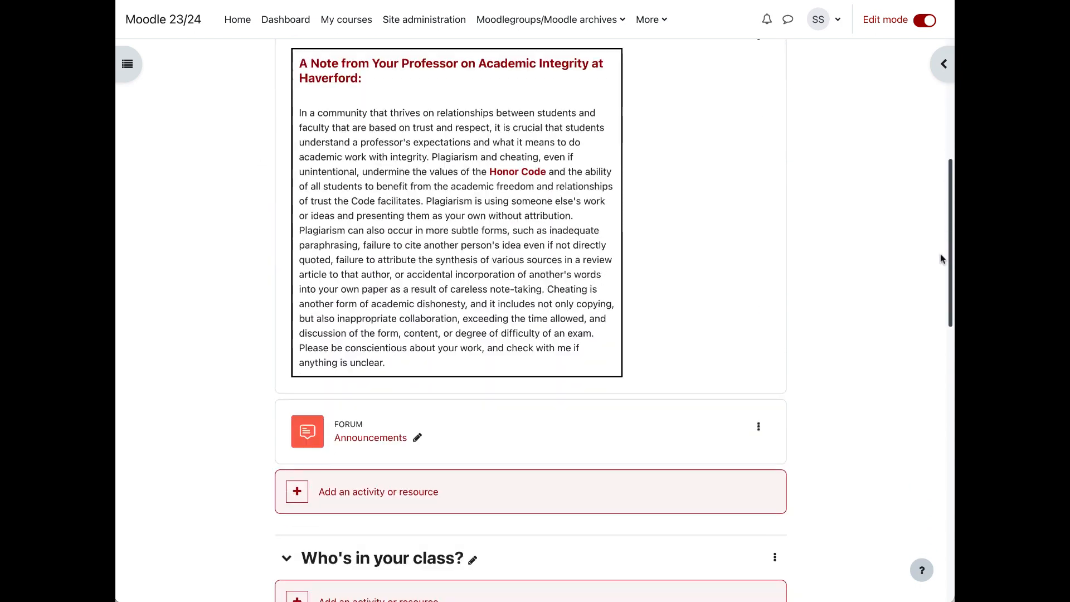
scroll(941, 258, "down", 2)
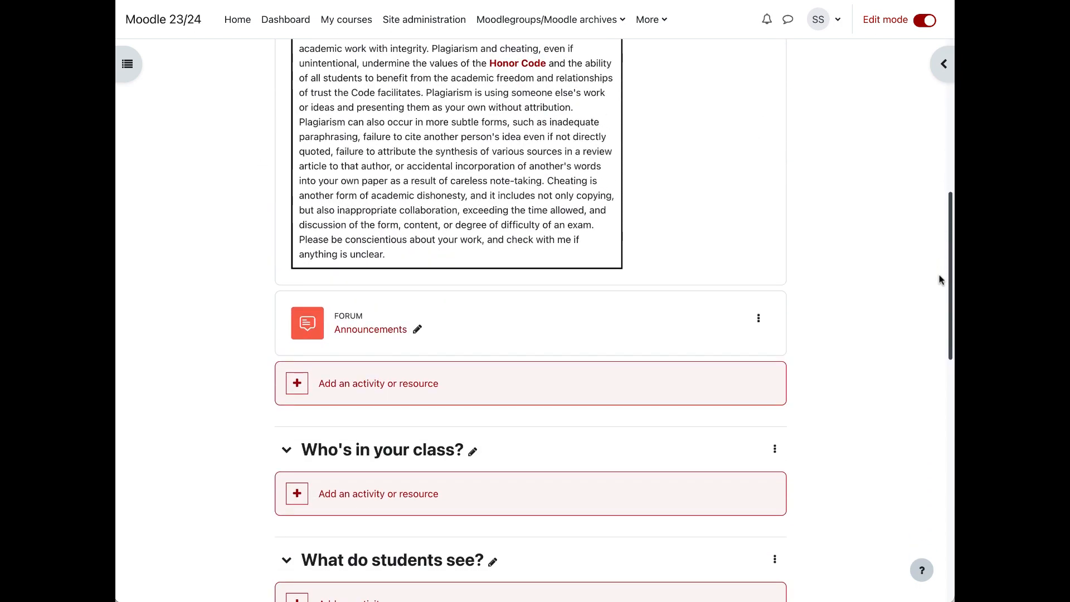
scroll(941, 280, "down", 2)
scroll(940, 261, "up", 4)
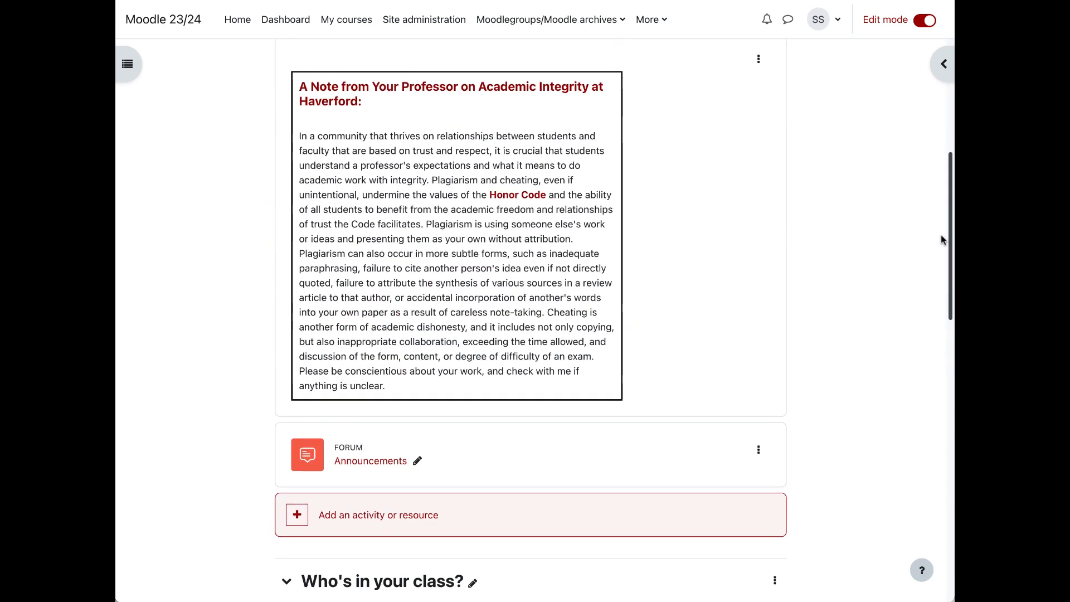
scroll(940, 240, "up", 5)
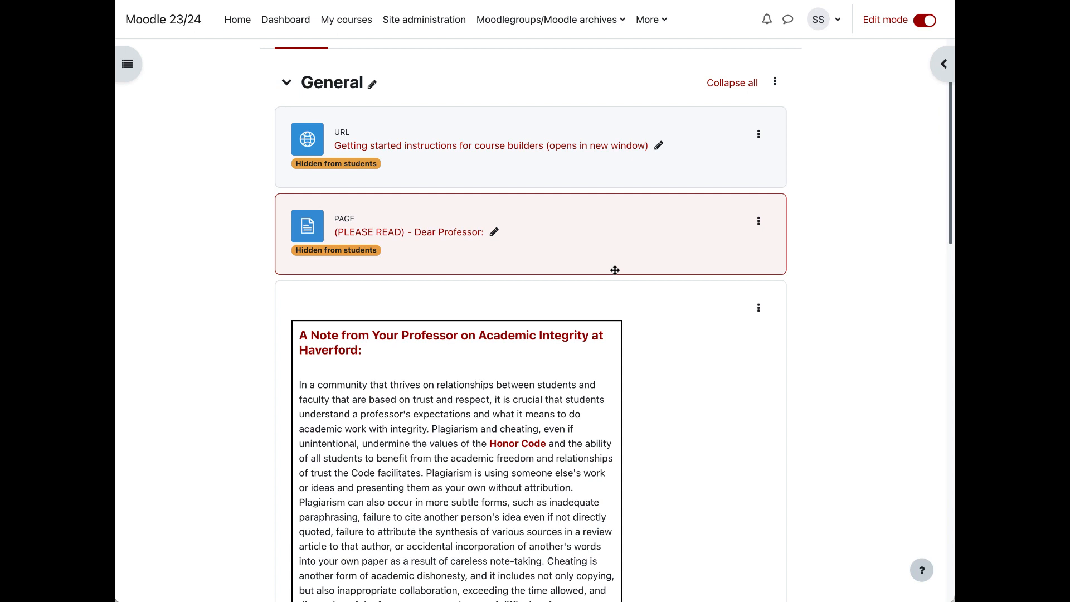
left_click(832, 21)
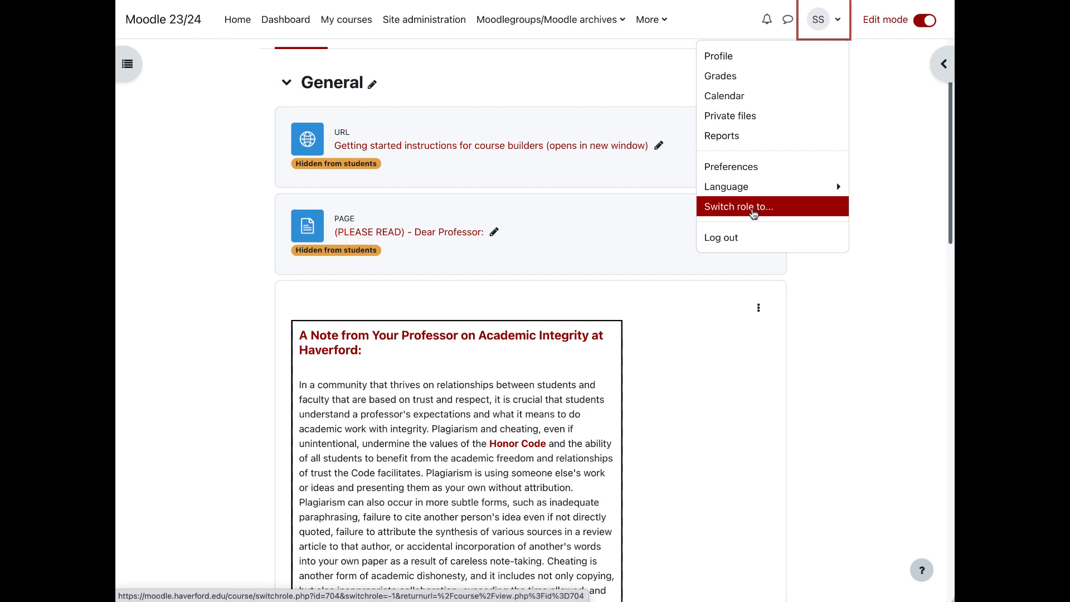
left_click(753, 209)
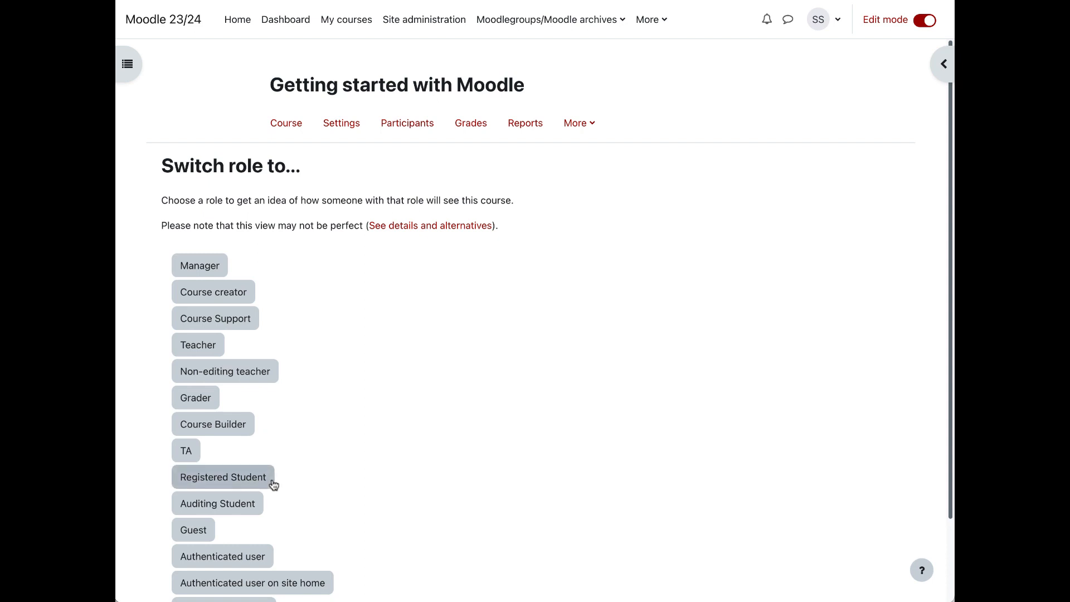
left_click(236, 510)
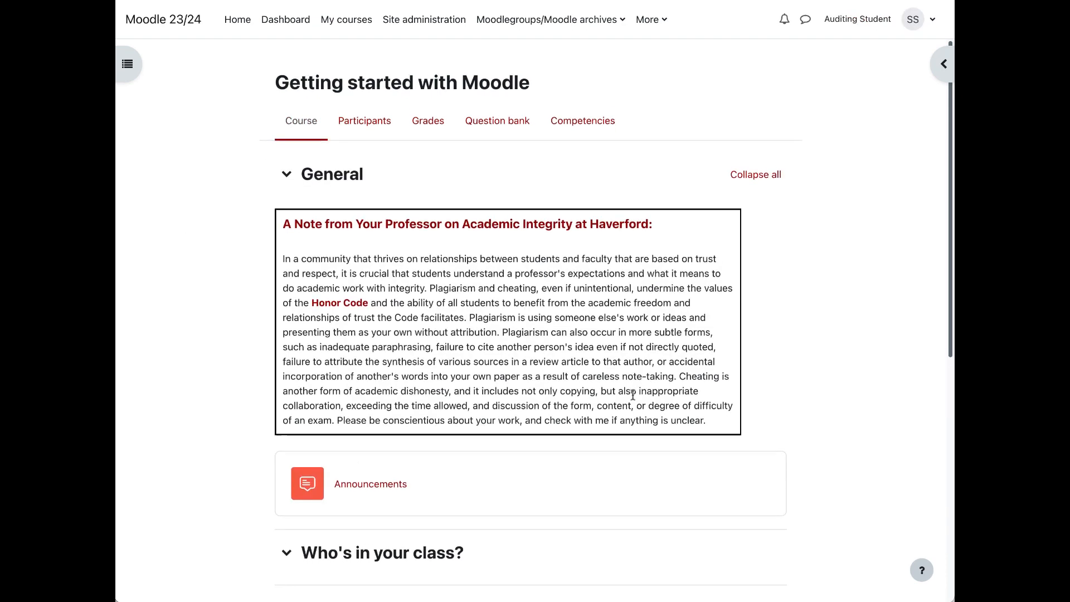
Step: Examine the course page as an Auditing Student, from the General section through the weekly sections
scroll(632, 395, "down", 1)
scroll(632, 393, "down", 2)
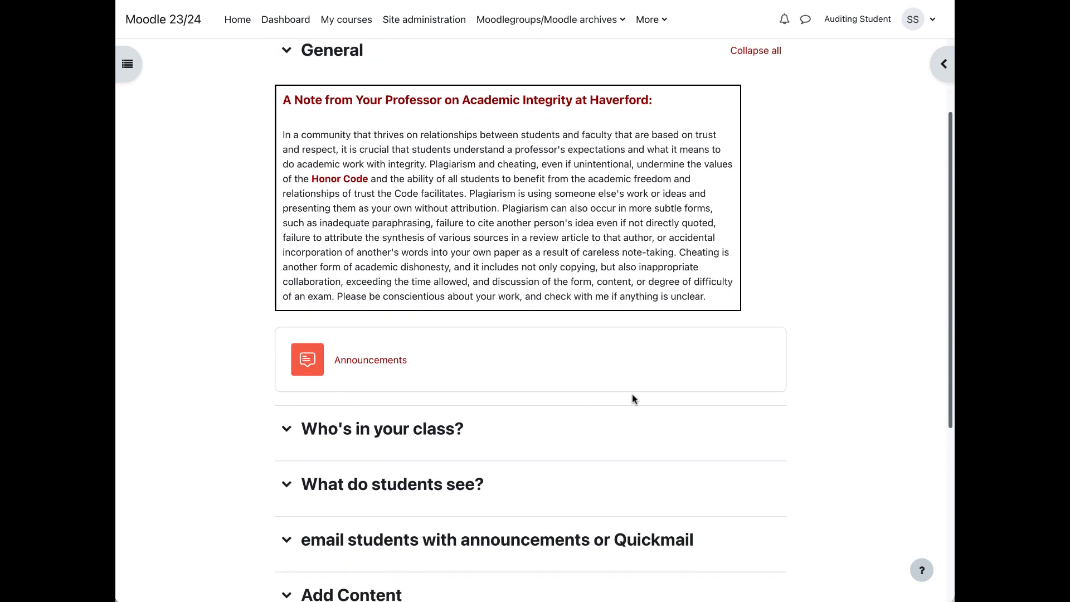
scroll(632, 393, "down", 5)
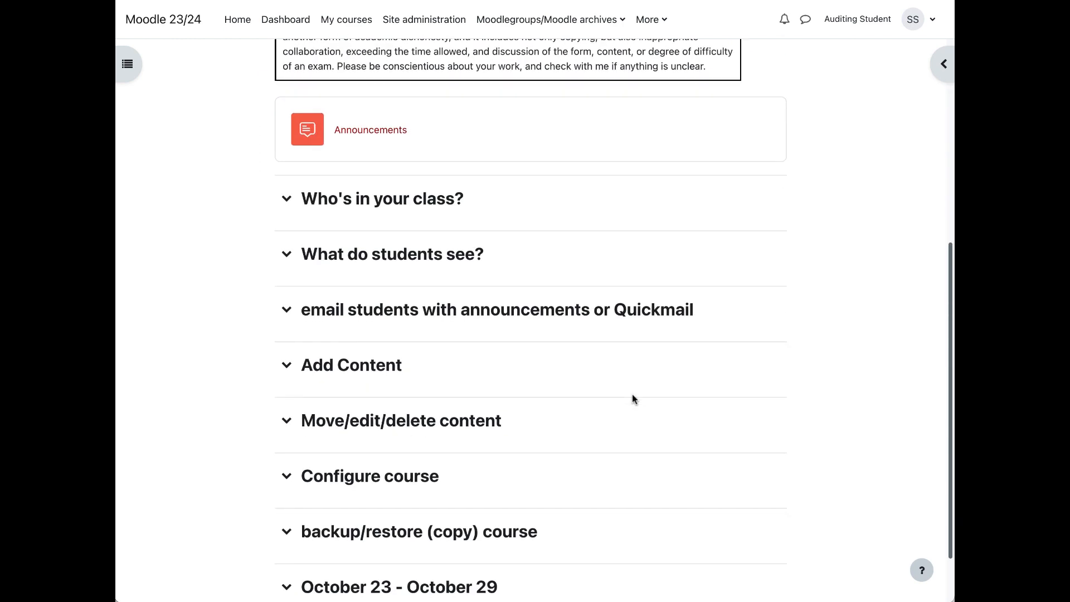
scroll(631, 393, "down", 2)
scroll(632, 393, "up", 7)
scroll(632, 394, "up", 2)
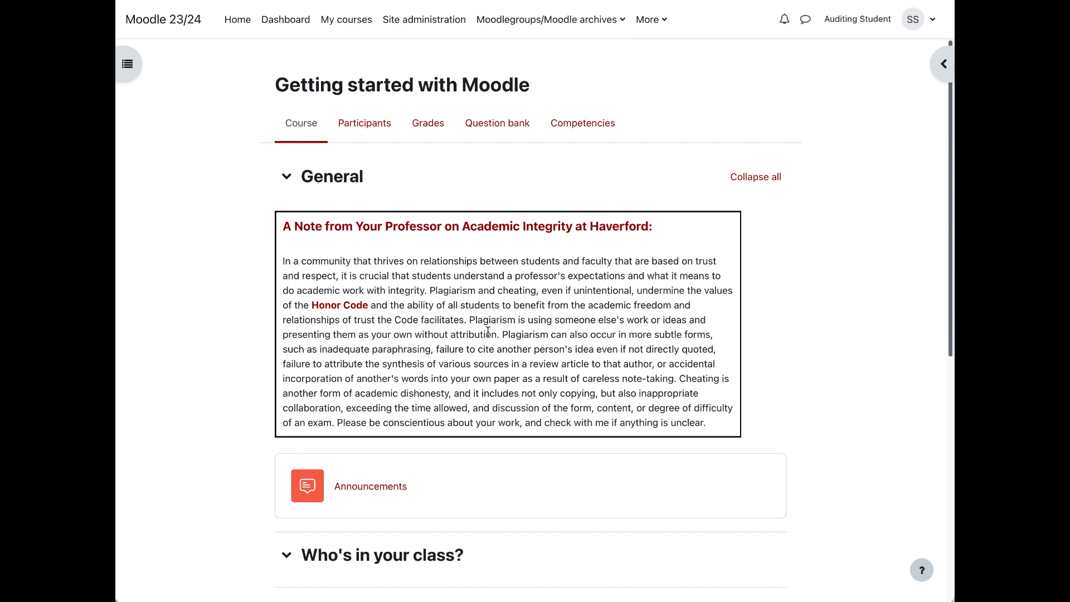
Step: Check the block drawer as an Auditing Student, close it, and open the course index
left_click(941, 66)
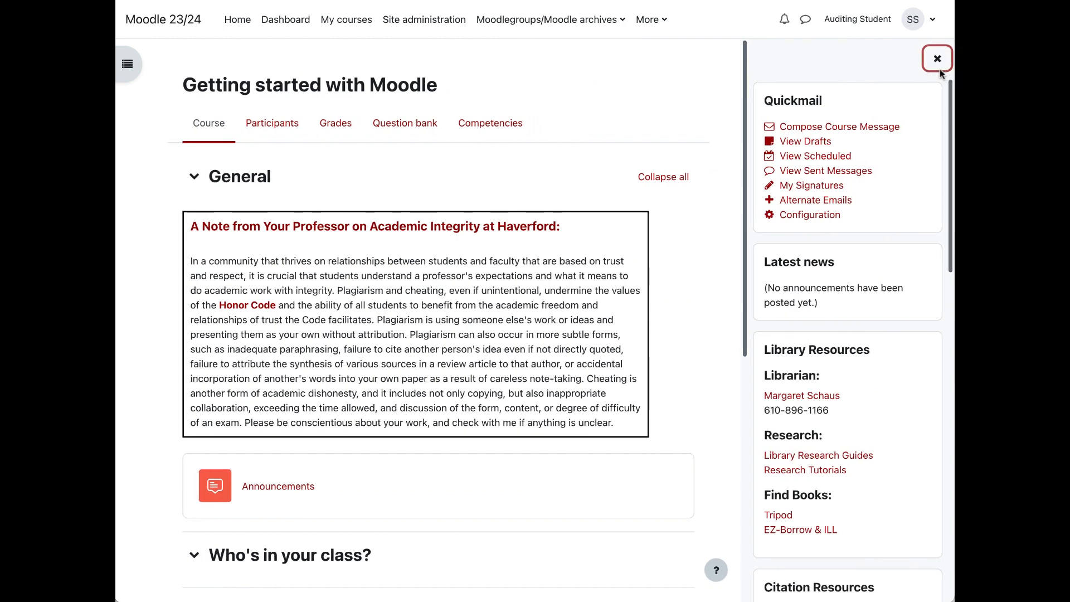
left_click(938, 60)
left_click(129, 64)
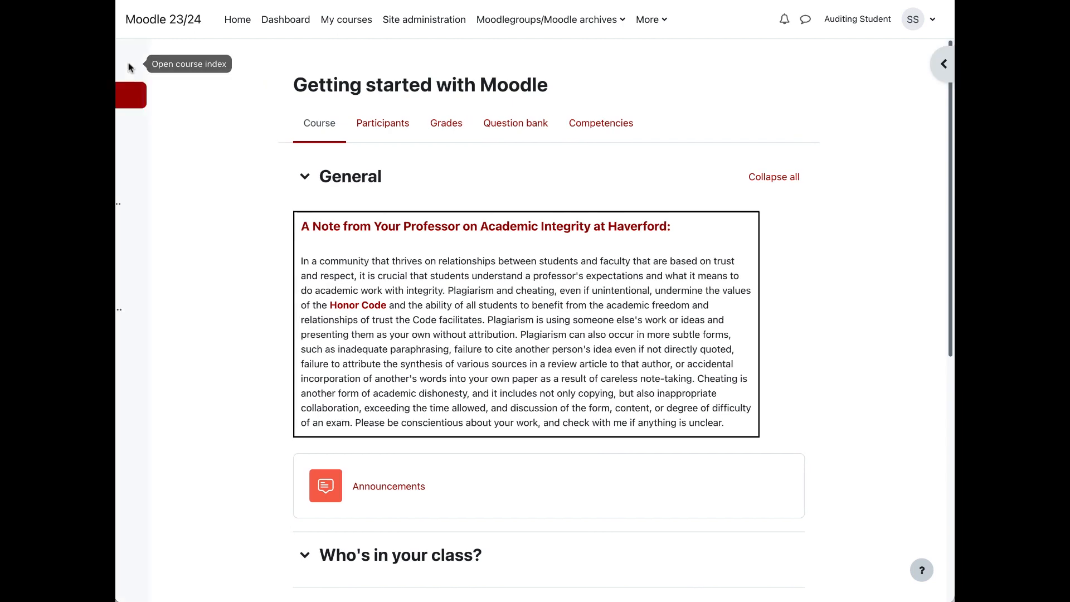
Step: Close the course index and review the course page's sections as an Auditing Student
left_click(131, 60)
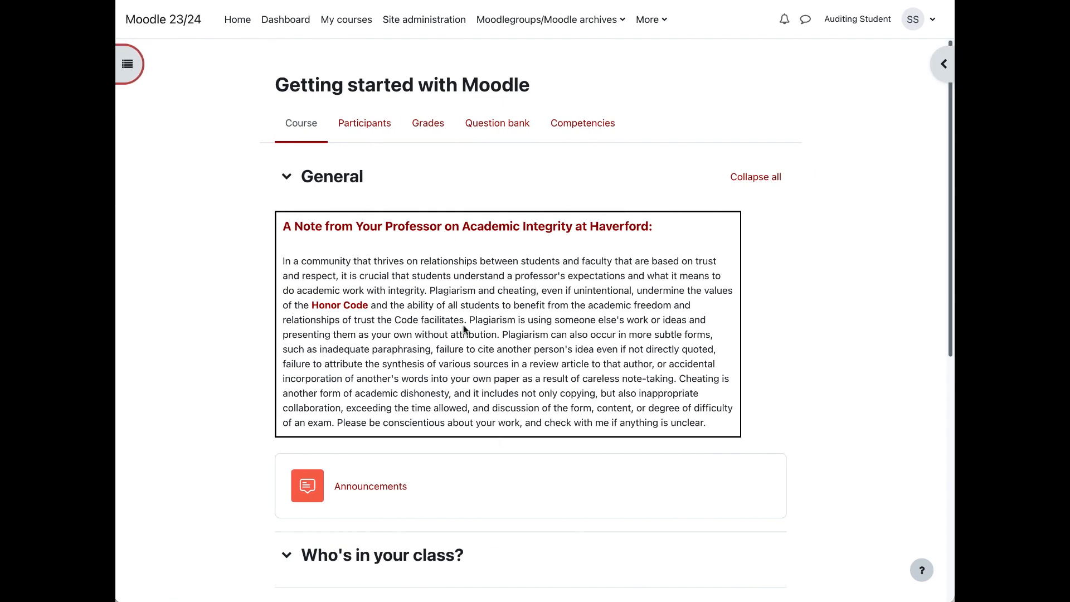
scroll(562, 442, "down", 3)
scroll(563, 440, "down", 5)
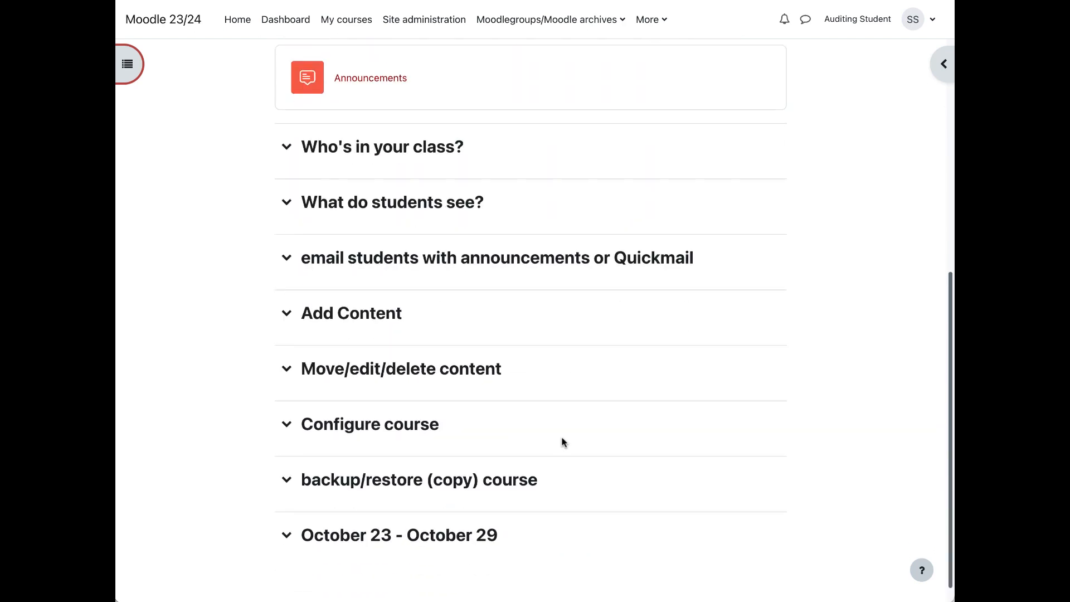
scroll(561, 474, "up", 8)
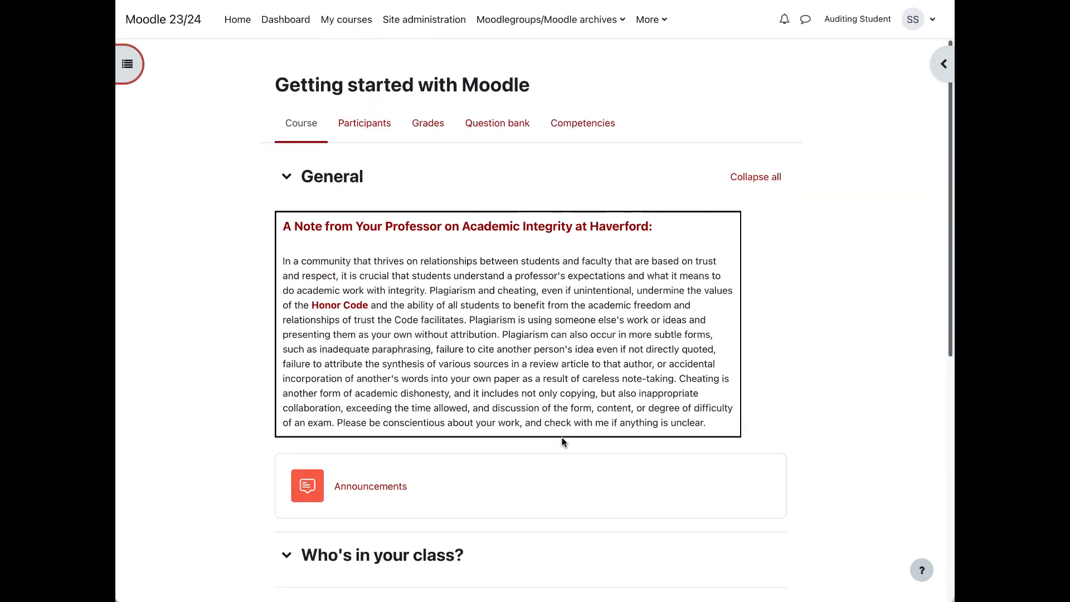
Step: Check the user menu as an Auditing Student, then view the participants list and the first listed student's profile
left_click(870, 27)
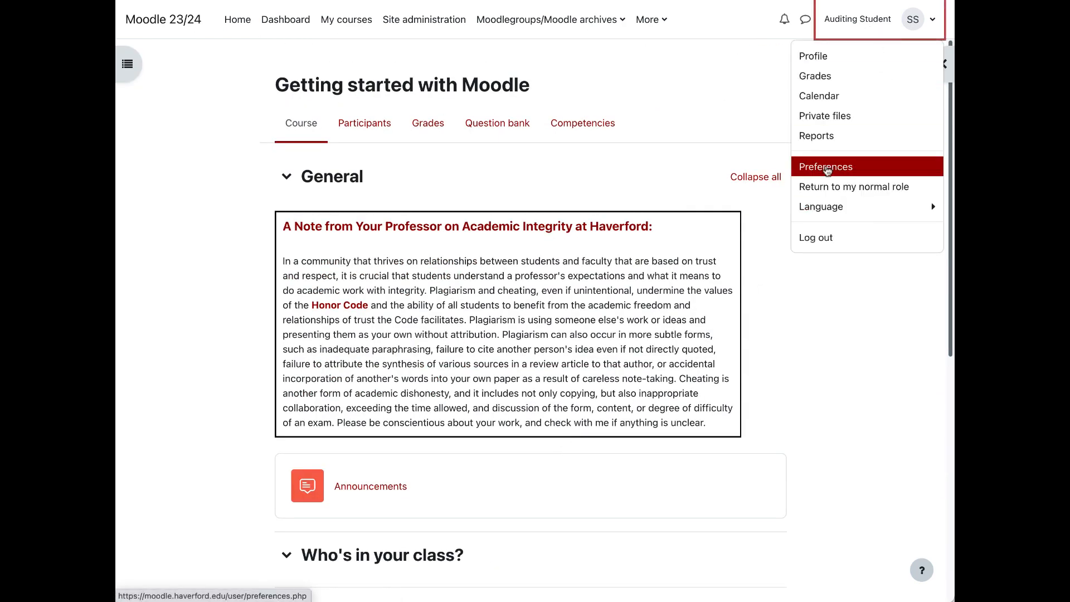
left_click(646, 95)
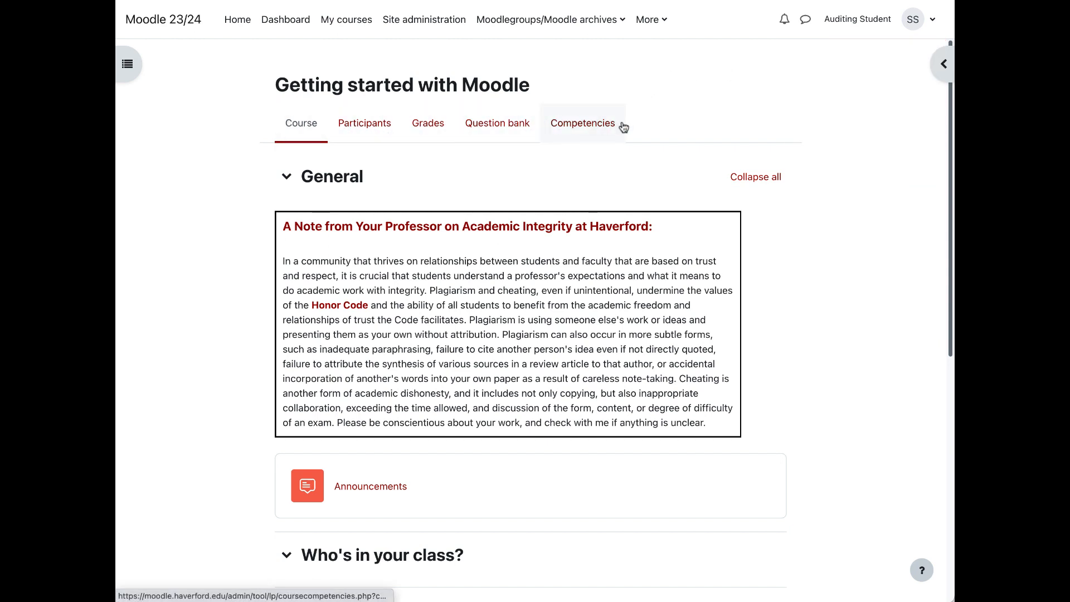
left_click(377, 134)
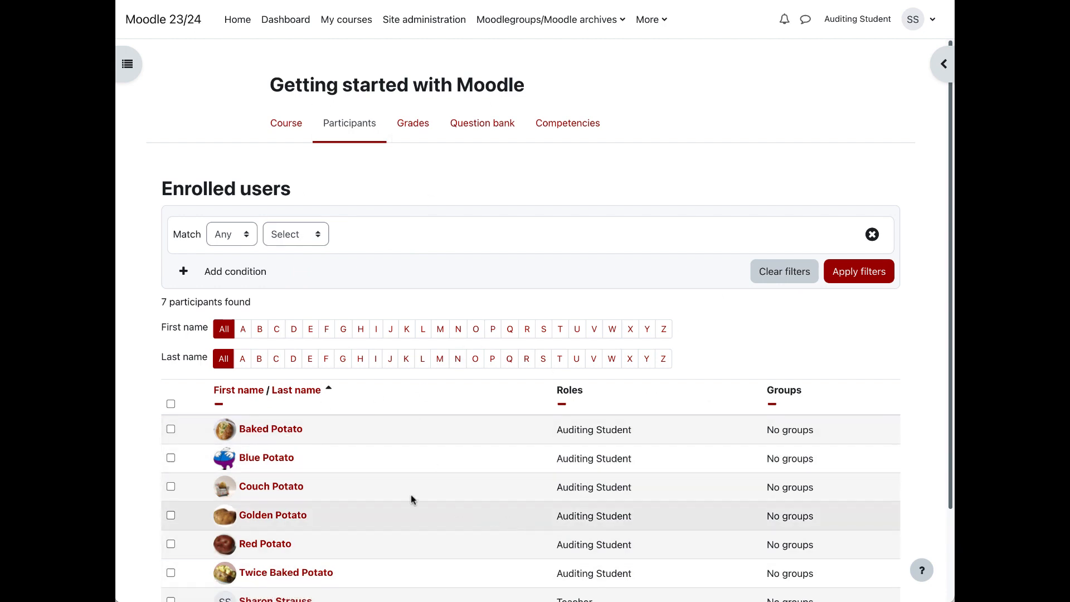
left_click(271, 430)
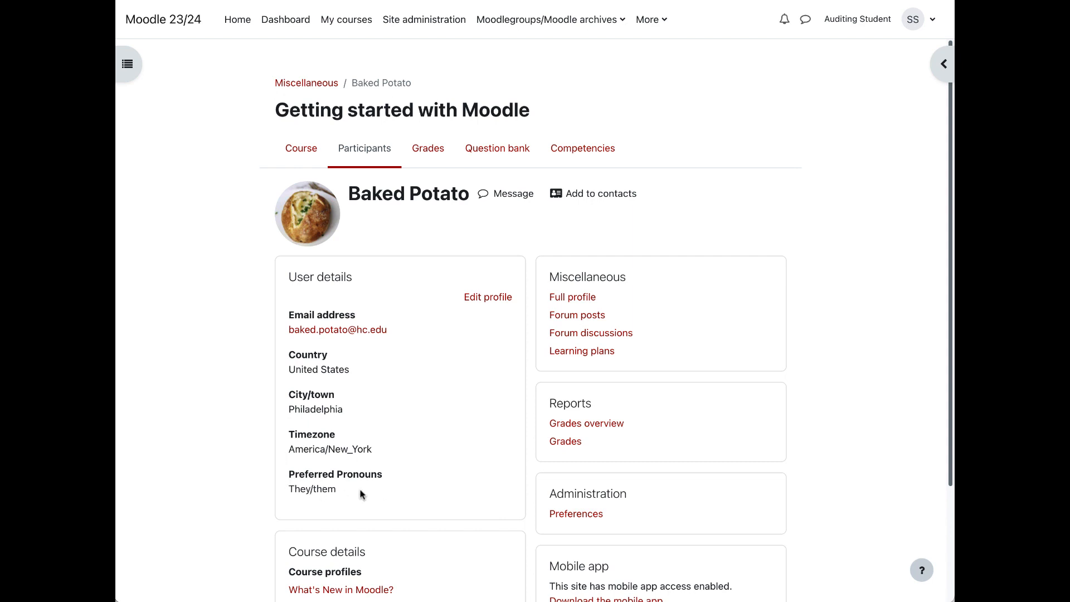
Step: Return to the normal role and go back to the Getting started with Moodle course page
left_click(862, 18)
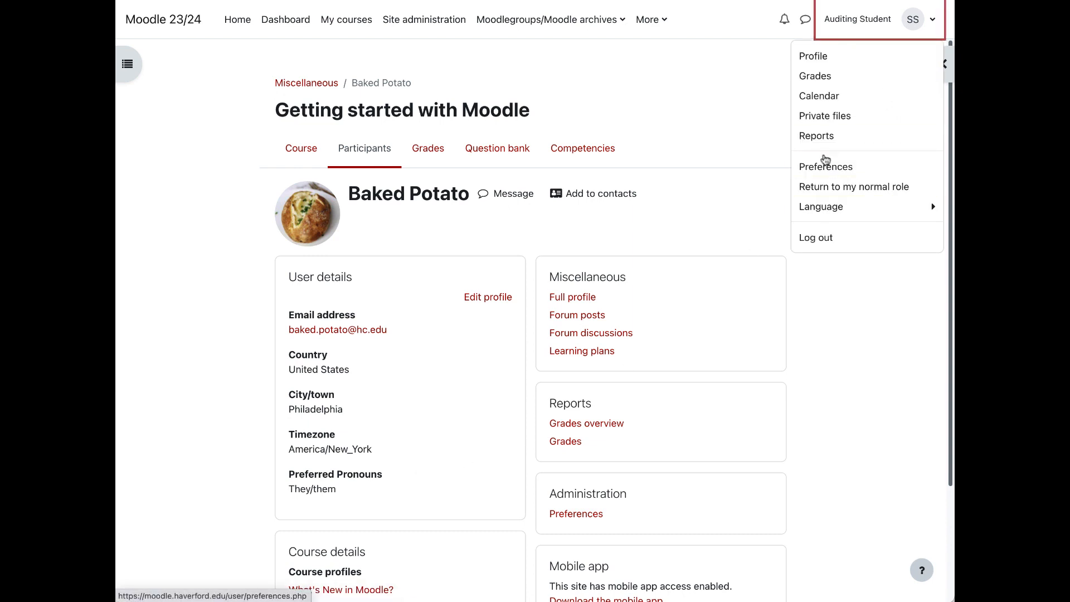
left_click(832, 190)
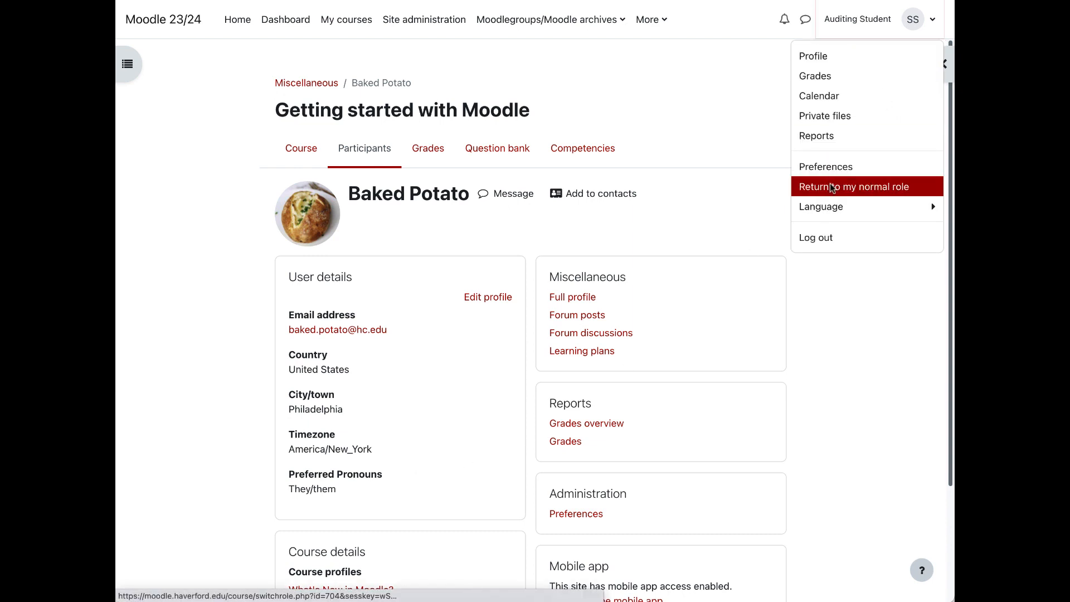
left_click(308, 151)
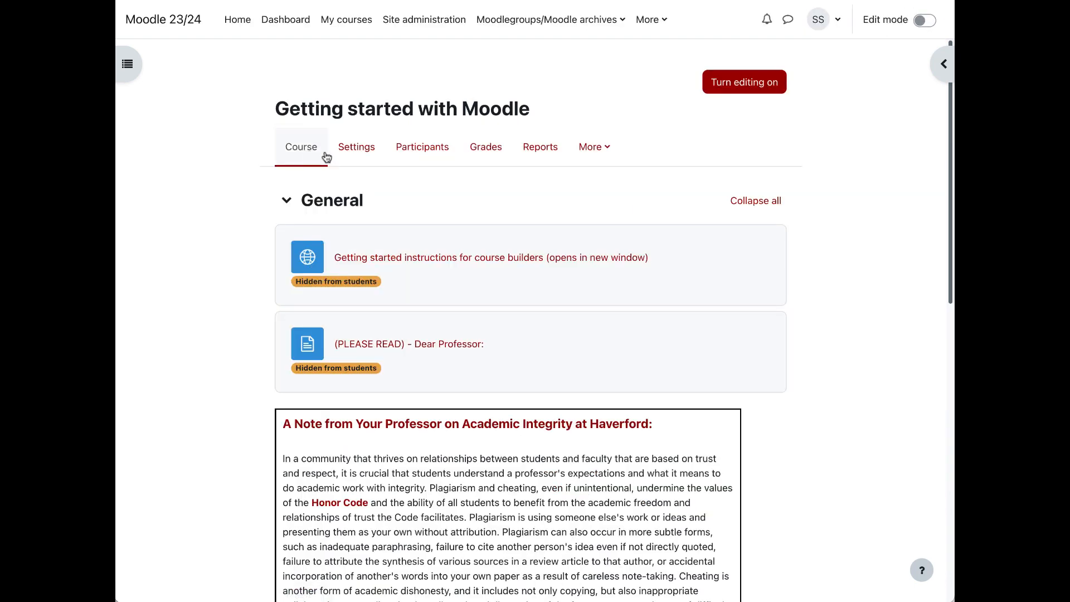
Step: Post a new topic in the Announcements forum with the subject "Welcome to the class" and the message "Blah blah blah"
scroll(323, 223, "down", 7)
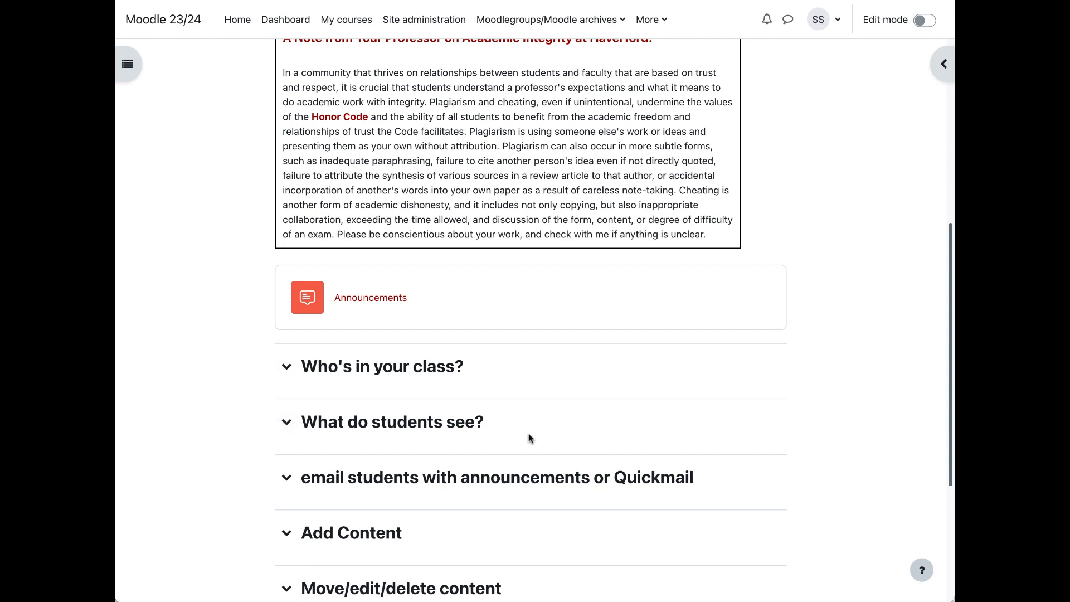
left_click(361, 303)
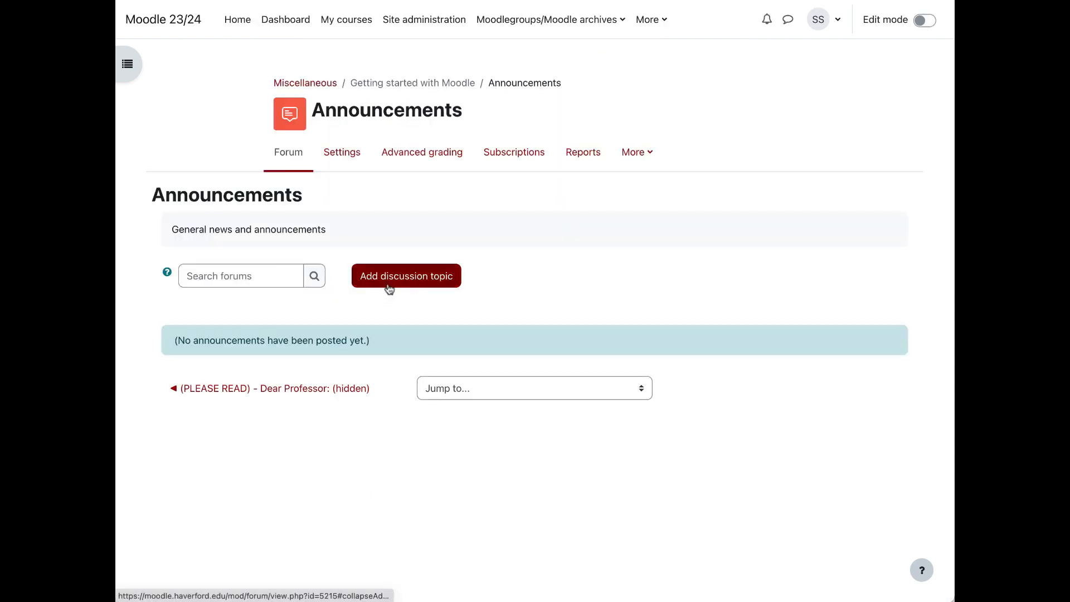
left_click(389, 288)
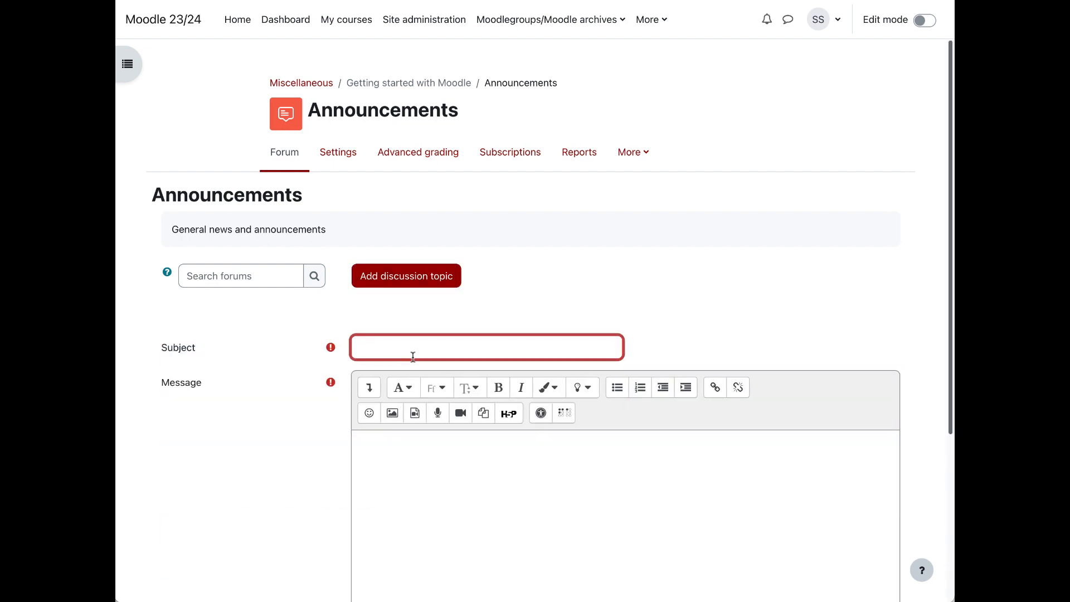
type("Welcome to the class")
left_click(372, 509)
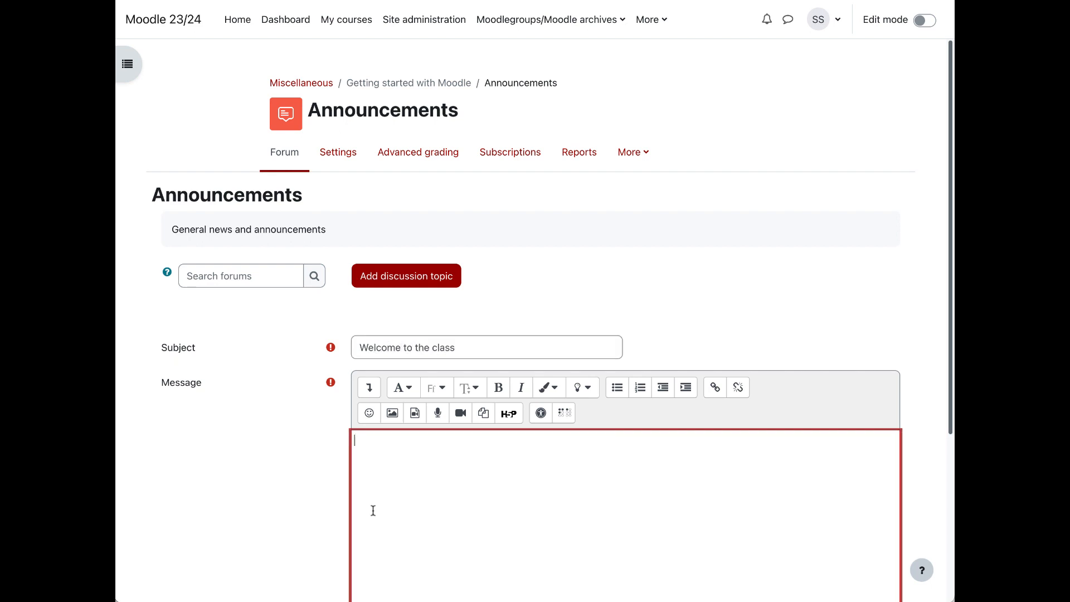
type("Blah blah blah")
scroll(373, 513, "down", 4)
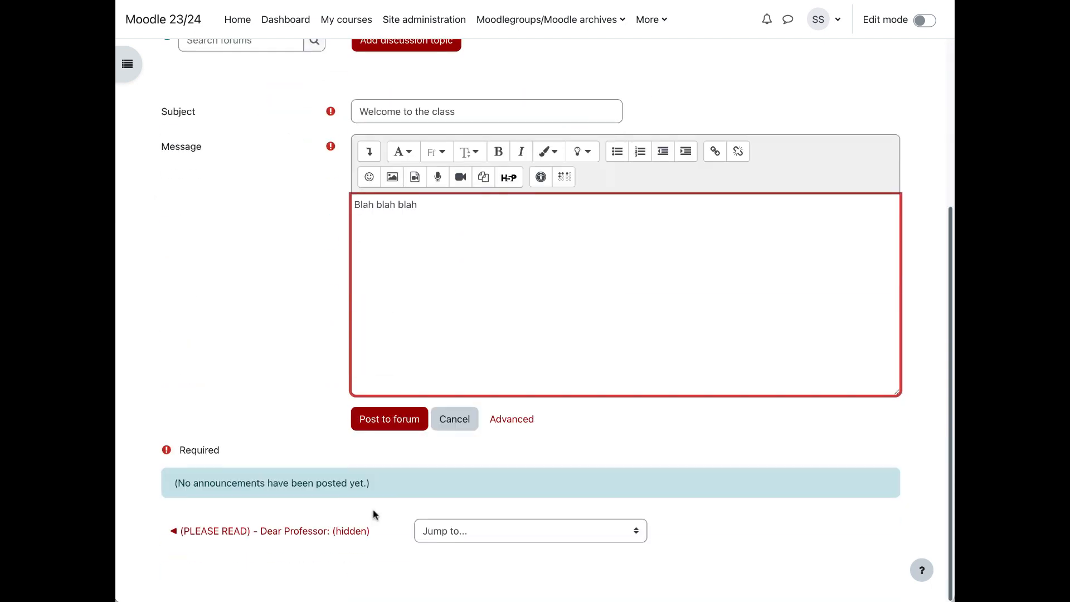
left_click(370, 421)
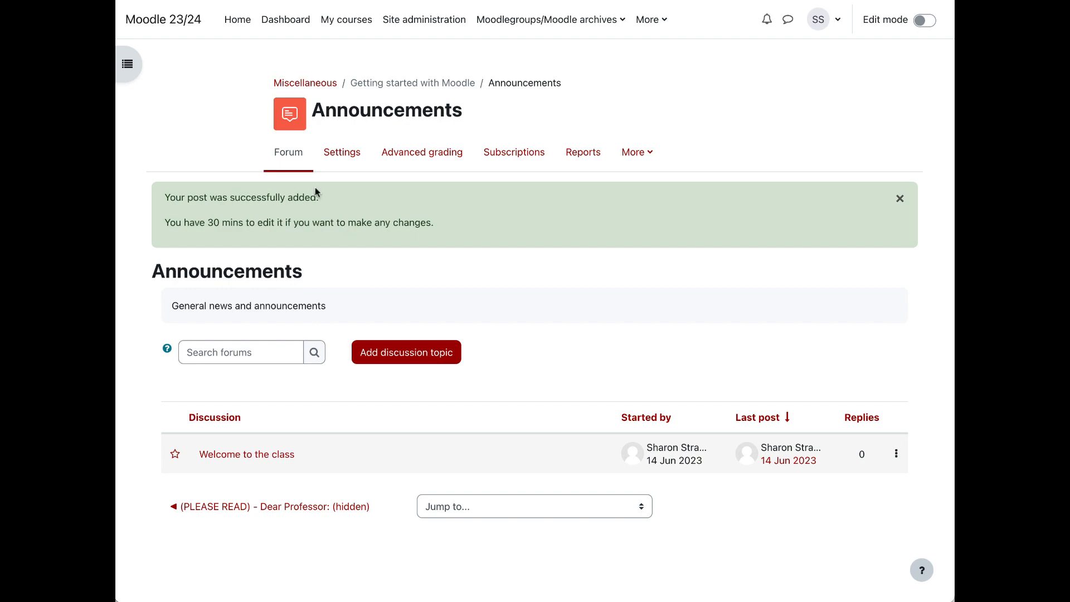
Step: Check the new announcement in the course page's Latest news block and in the Announcements forum, then return to the course page
left_click(398, 83)
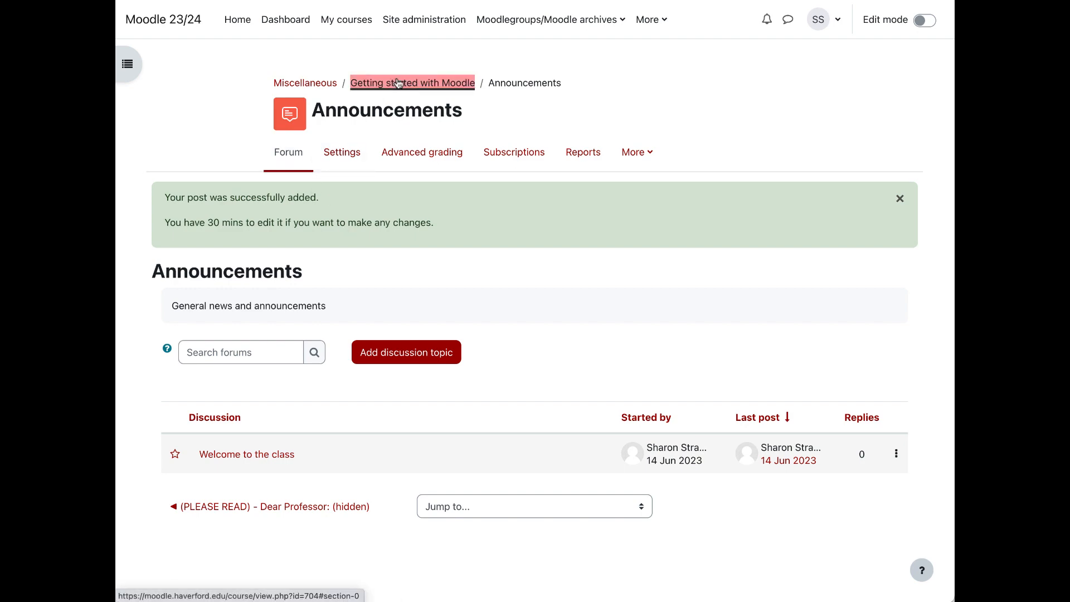
left_click(937, 65)
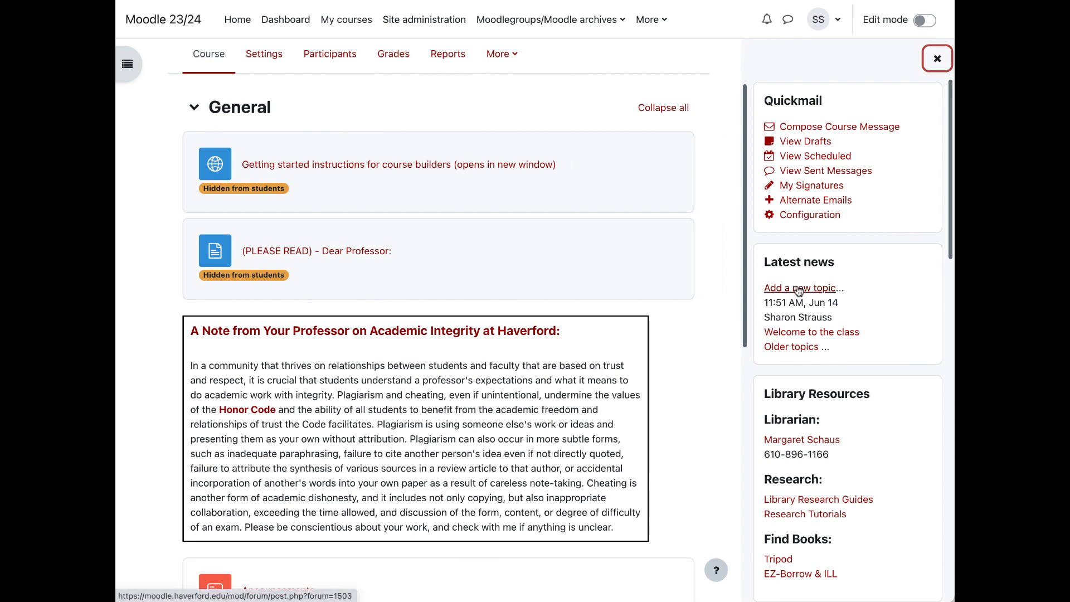
scroll(575, 489, "down", 3)
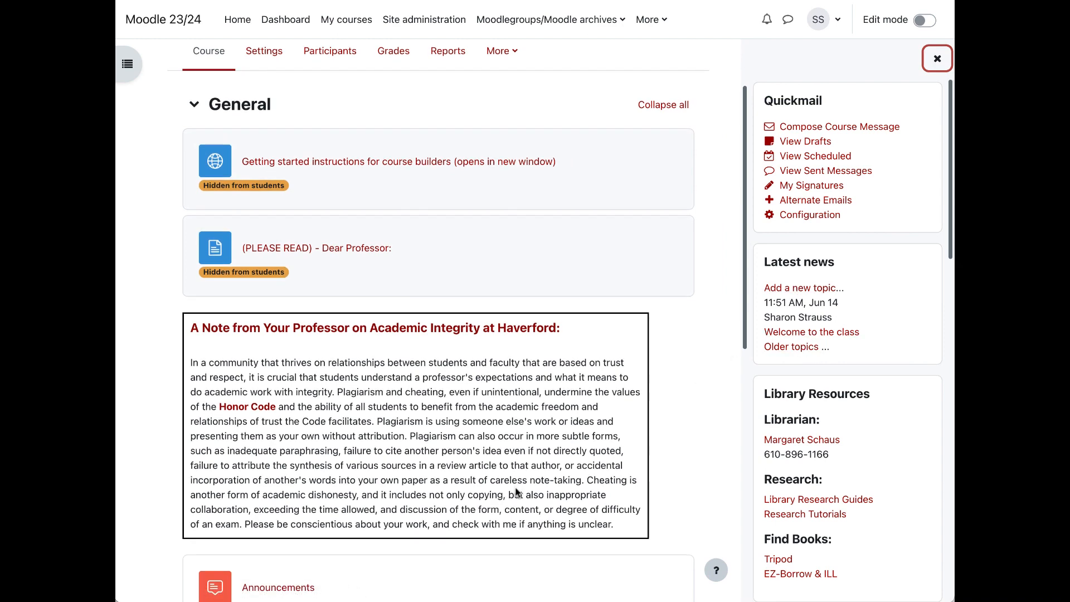
left_click(290, 488)
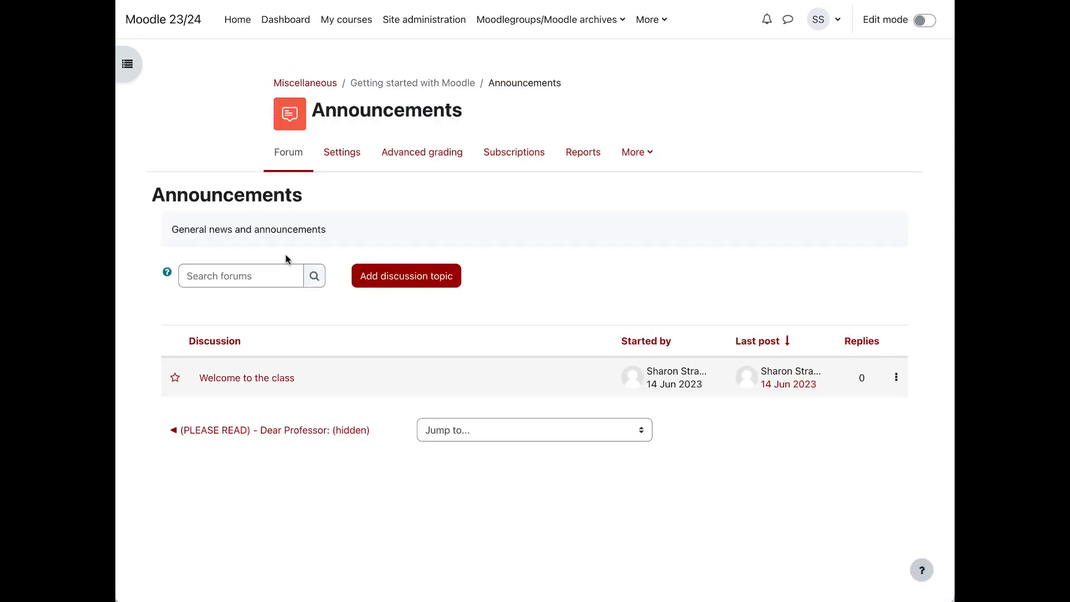
key("alt+Left")
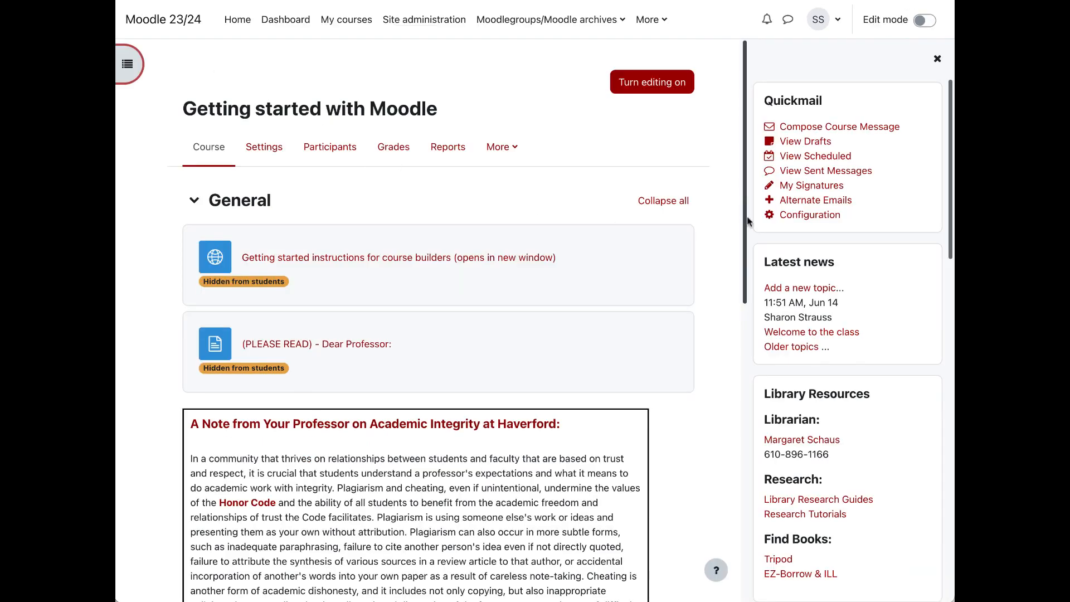
Step: Delete the "Welcome to the class" announcement and return to the course page
left_click(792, 333)
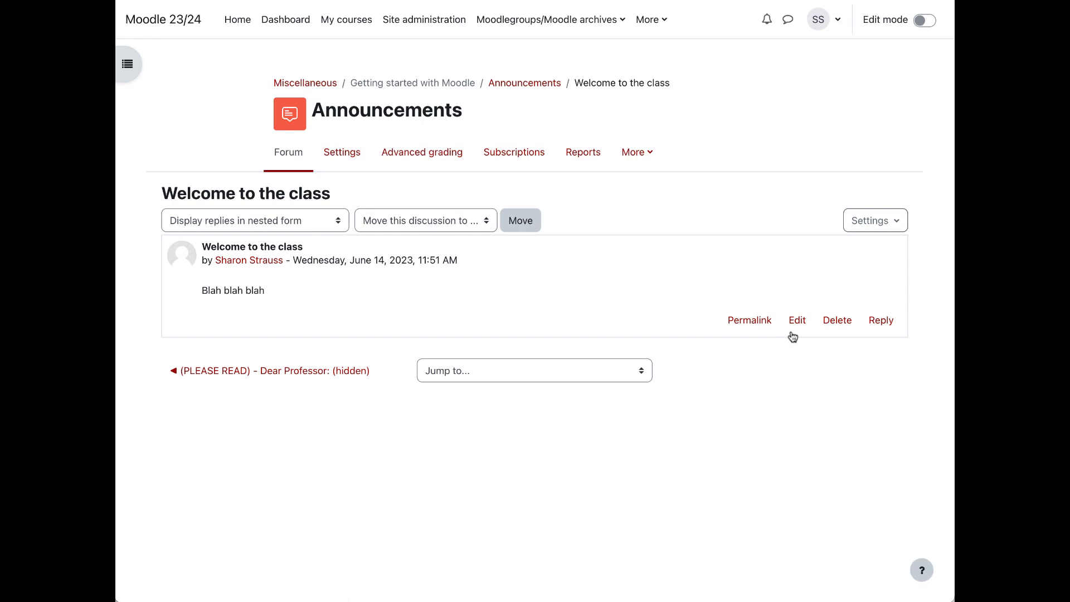
left_click(834, 324)
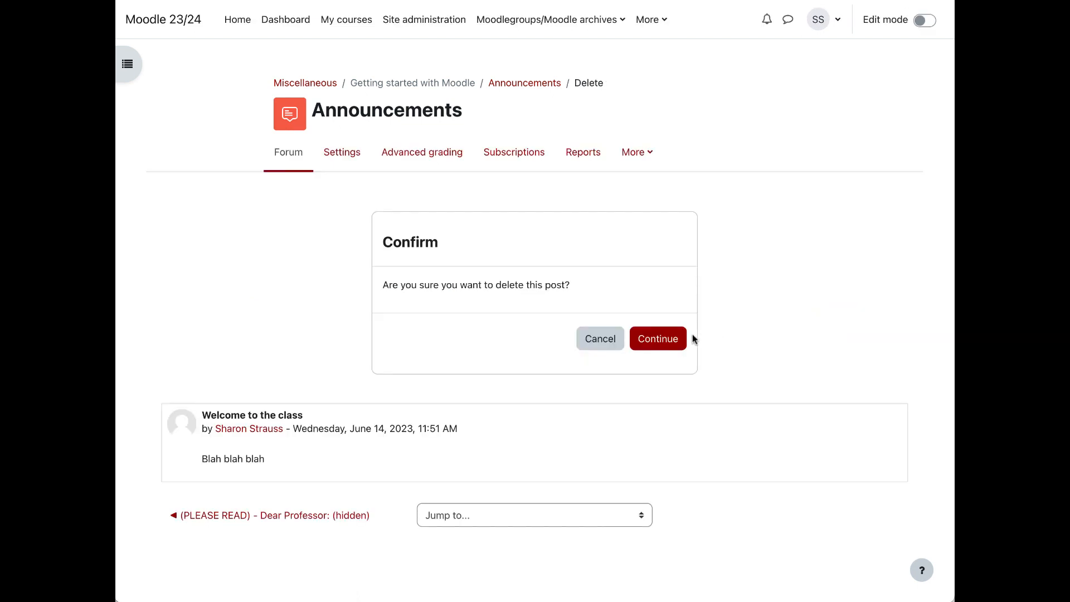
left_click(667, 339)
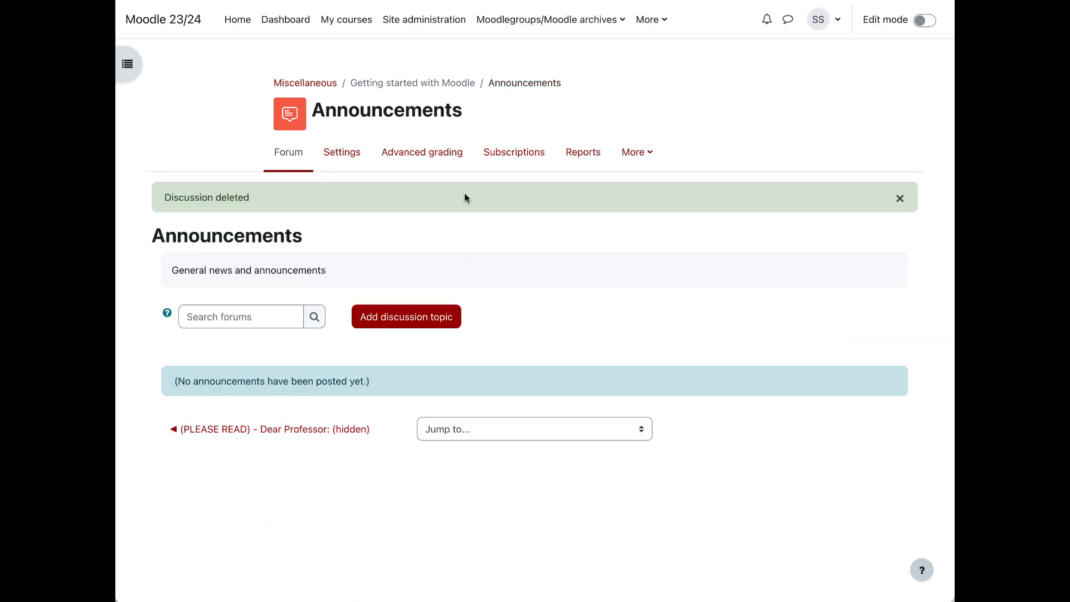
left_click(409, 87)
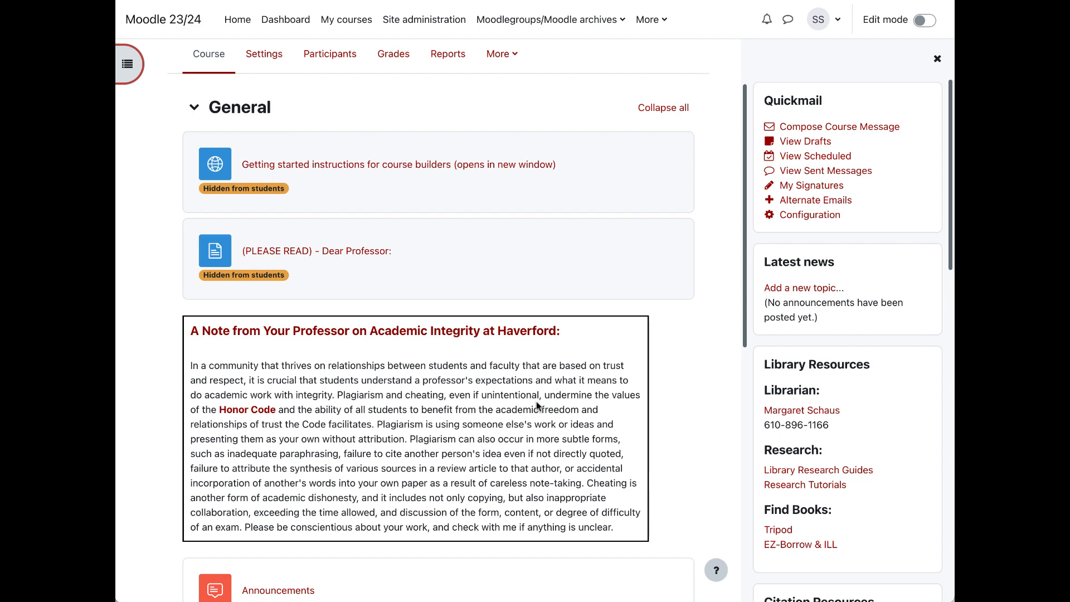
Step: Start a Quickmail course message and add the first two listed students as recipients
left_click(839, 127)
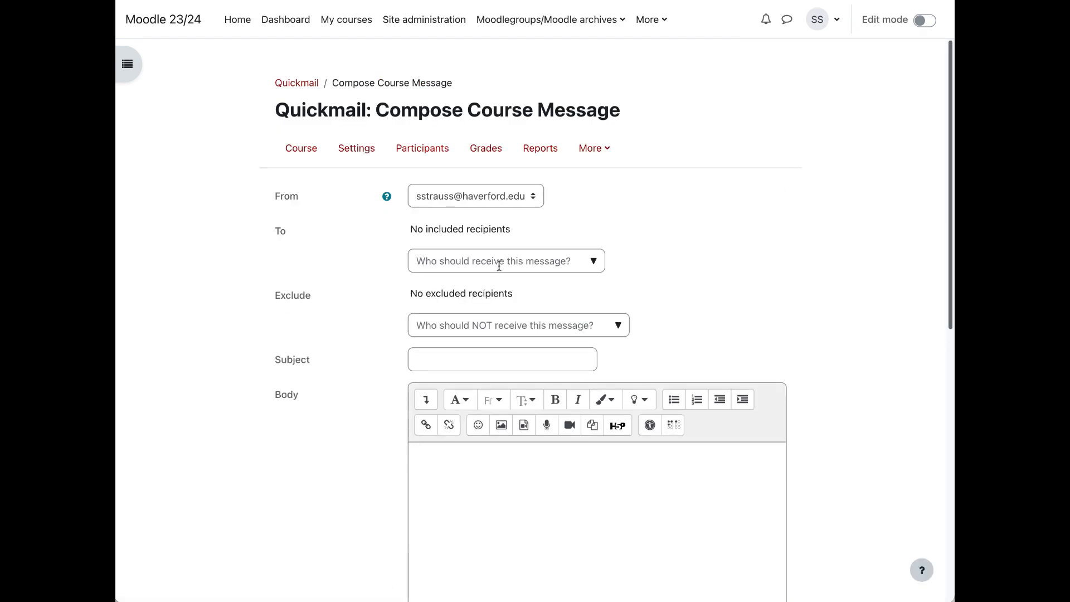
left_click(565, 262)
left_click(594, 262)
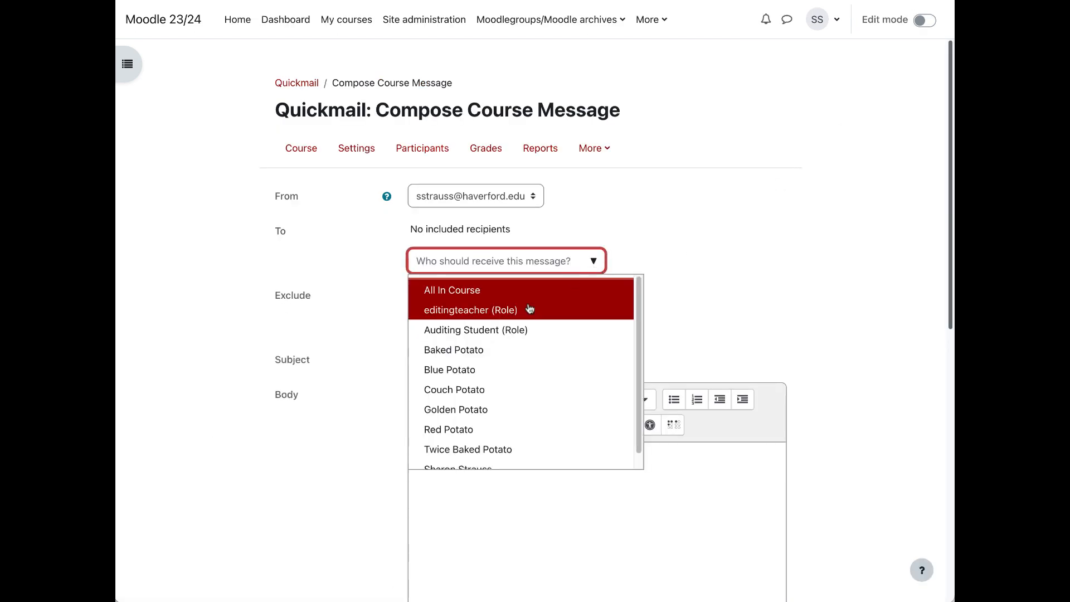
left_click(463, 352)
left_click(462, 354)
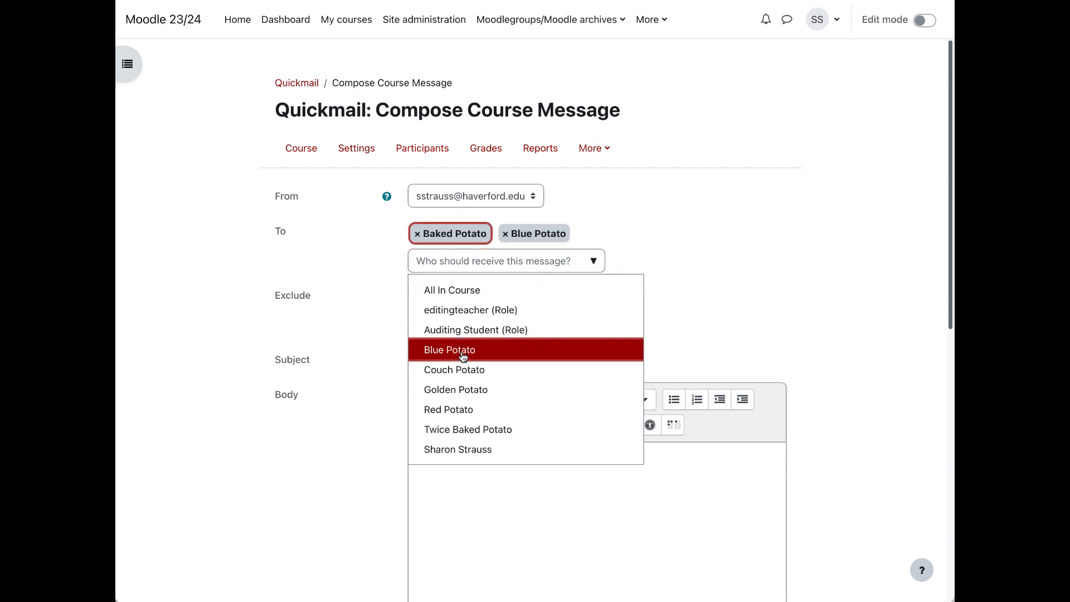
Step: Replace the two individual recipients with All In Course and check who can be excluded from the message
left_click(505, 234)
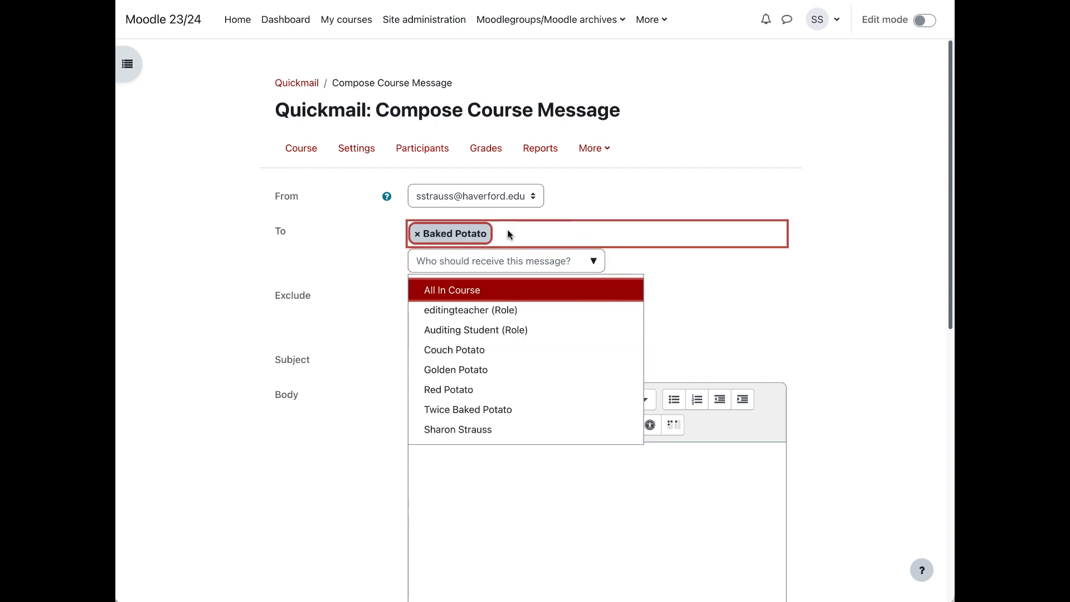
left_click(417, 234)
left_click(593, 262)
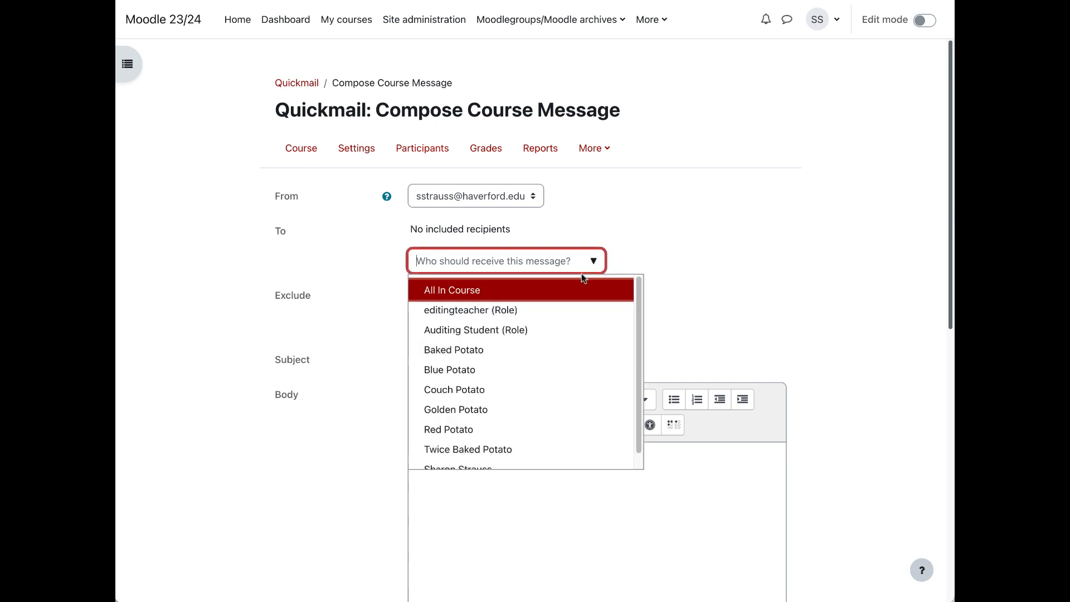
left_click(551, 291)
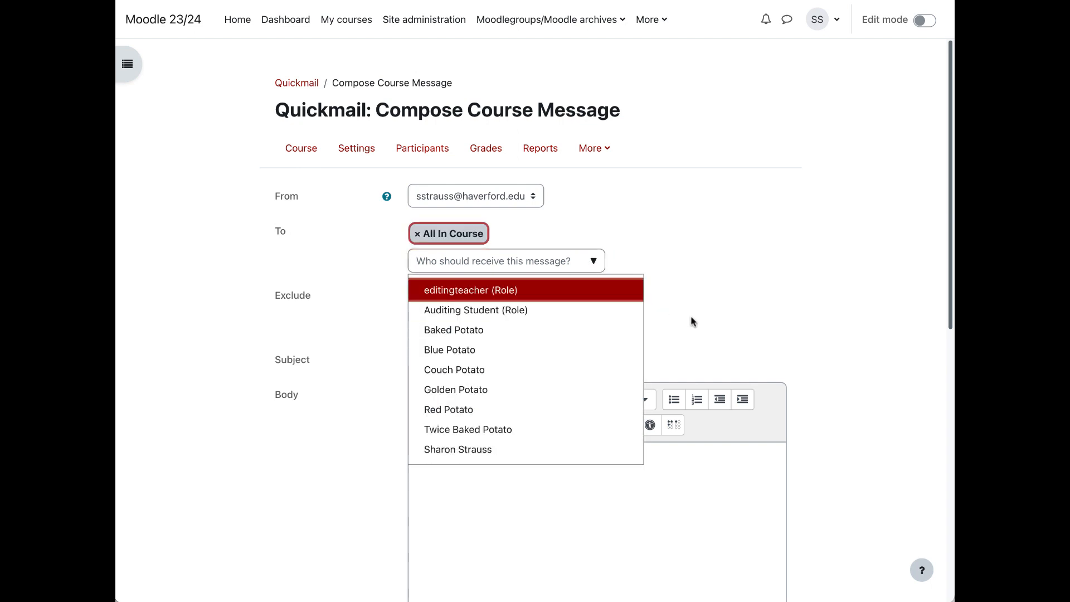
left_click(692, 326)
left_click(617, 325)
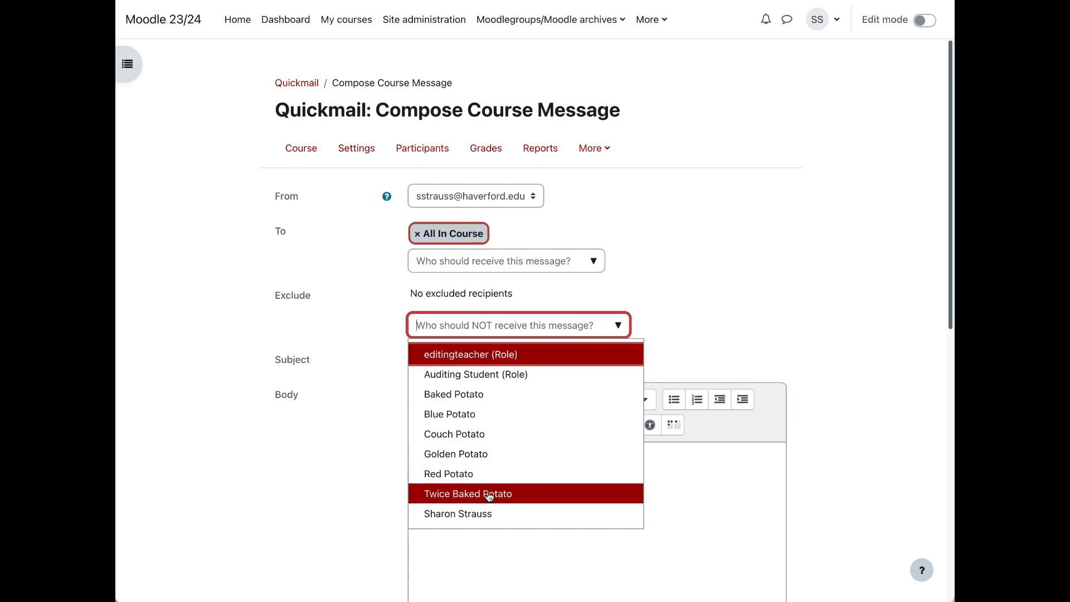
left_click(333, 454)
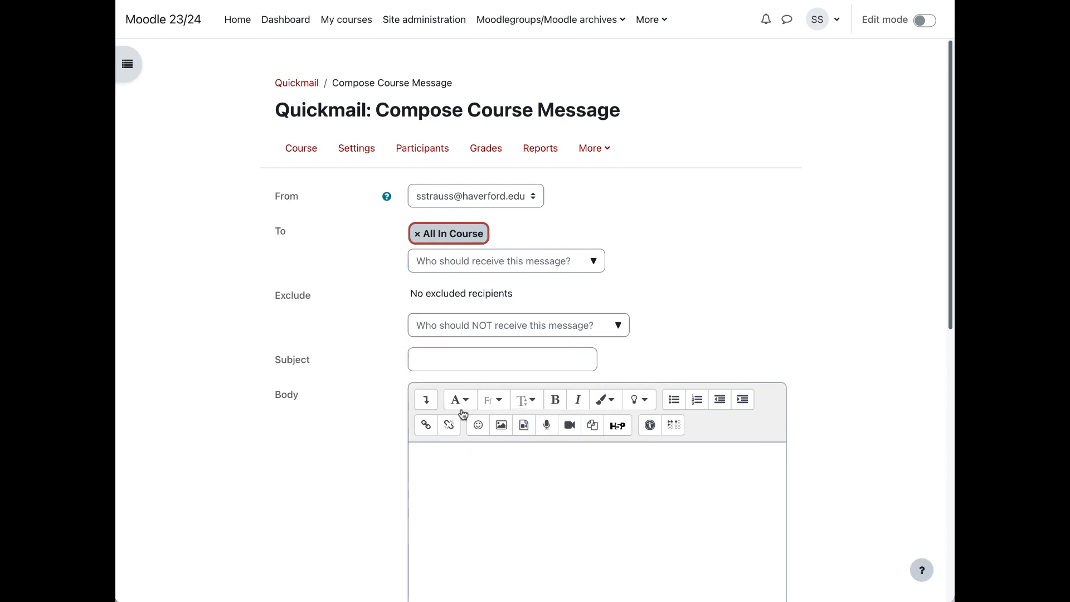
Step: Enter "Welcome" as the subject and "note" as the body of the Quickmail message, and discard it without sending
left_click(459, 355)
type("We")
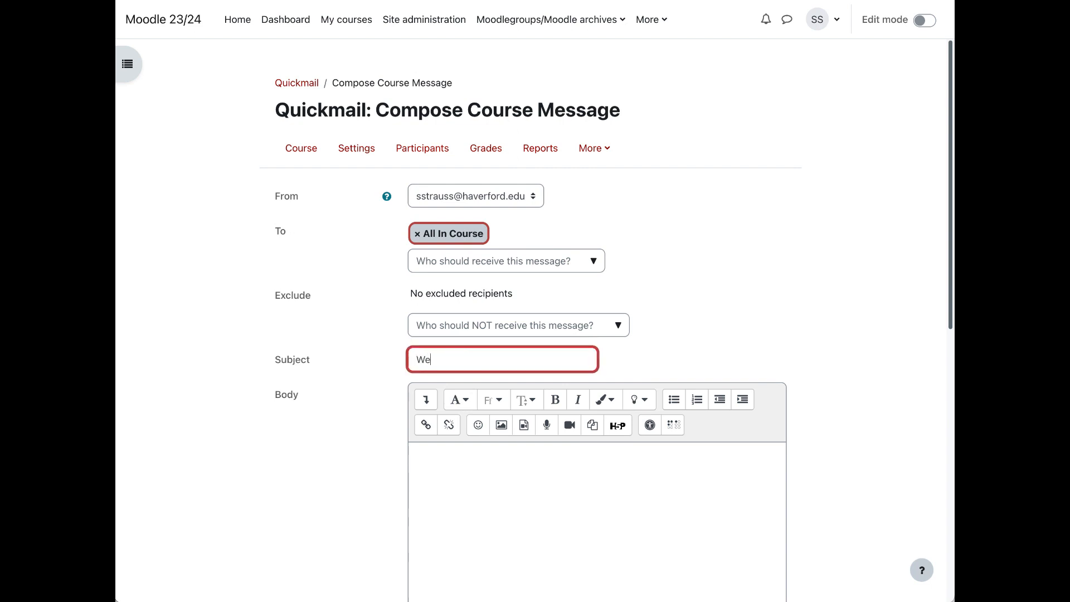
type("lcome")
left_click(483, 457)
type("no")
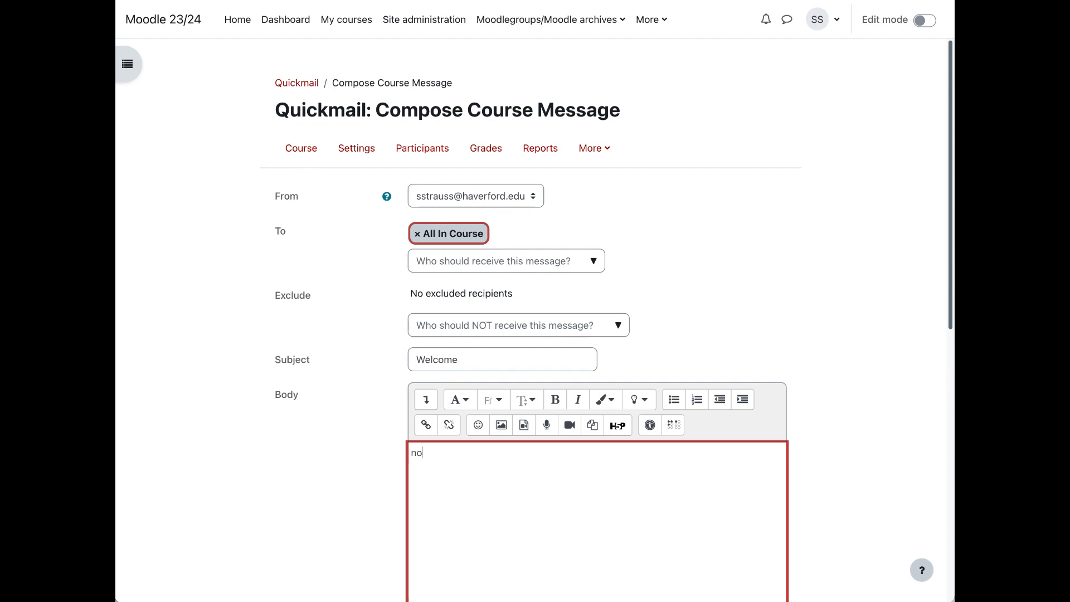
type("te....")
scroll(582, 403, "down", 10)
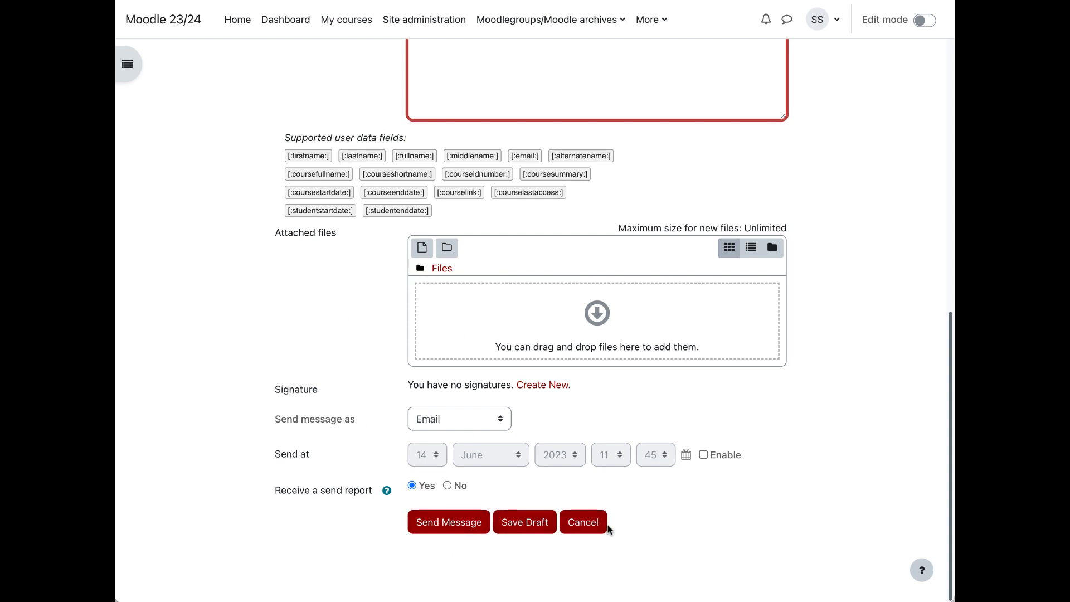
left_click(583, 522)
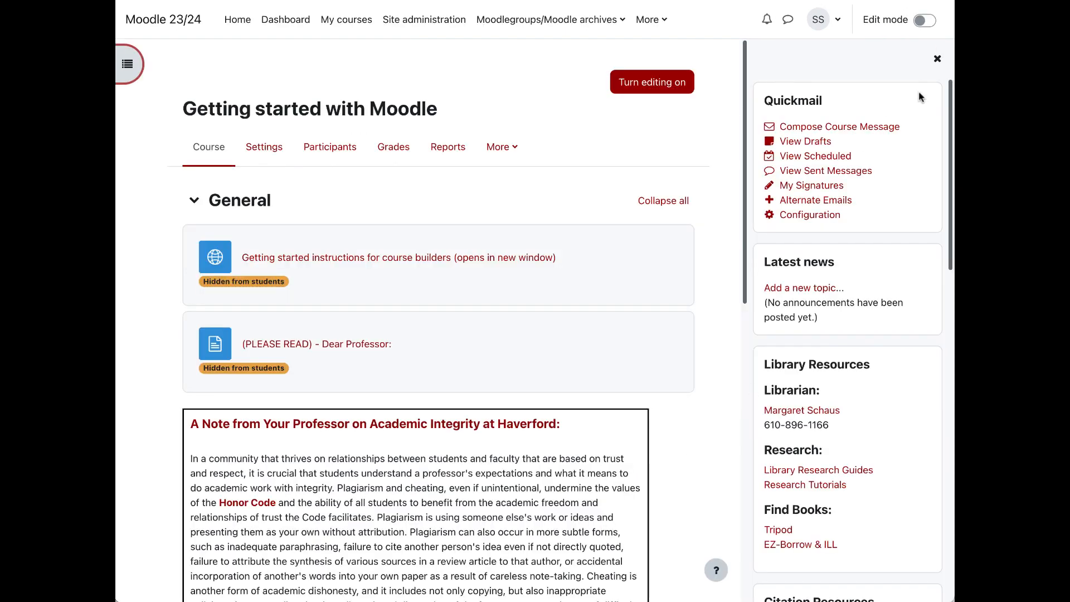
Step: Hide the course's block drawer and turn on Edit mode for the course page
left_click(936, 58)
scroll(654, 318, "down", 8)
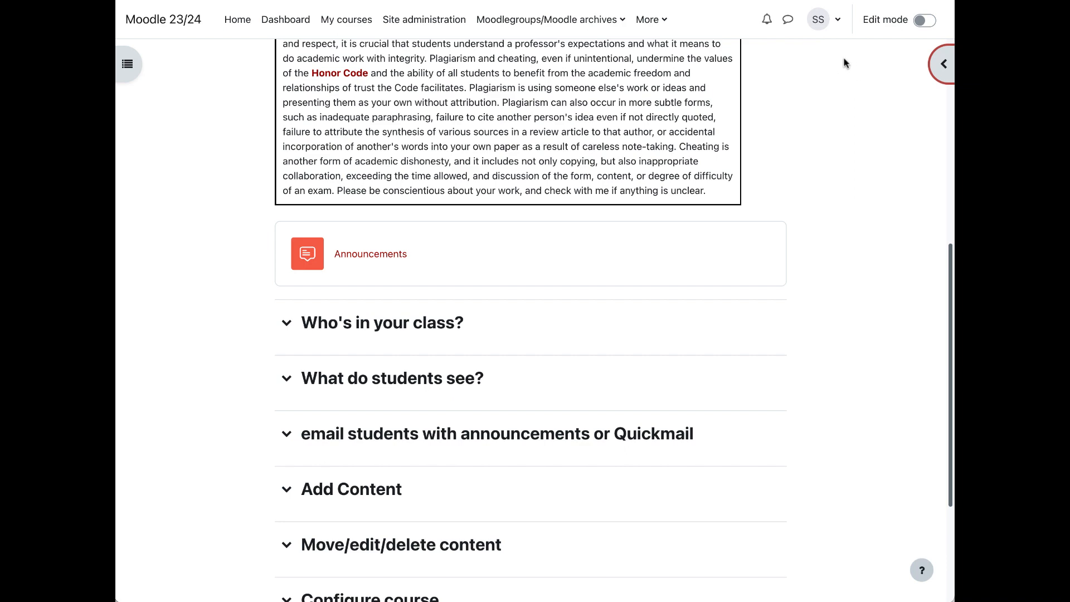
left_click_drag(951, 245, 940, 207)
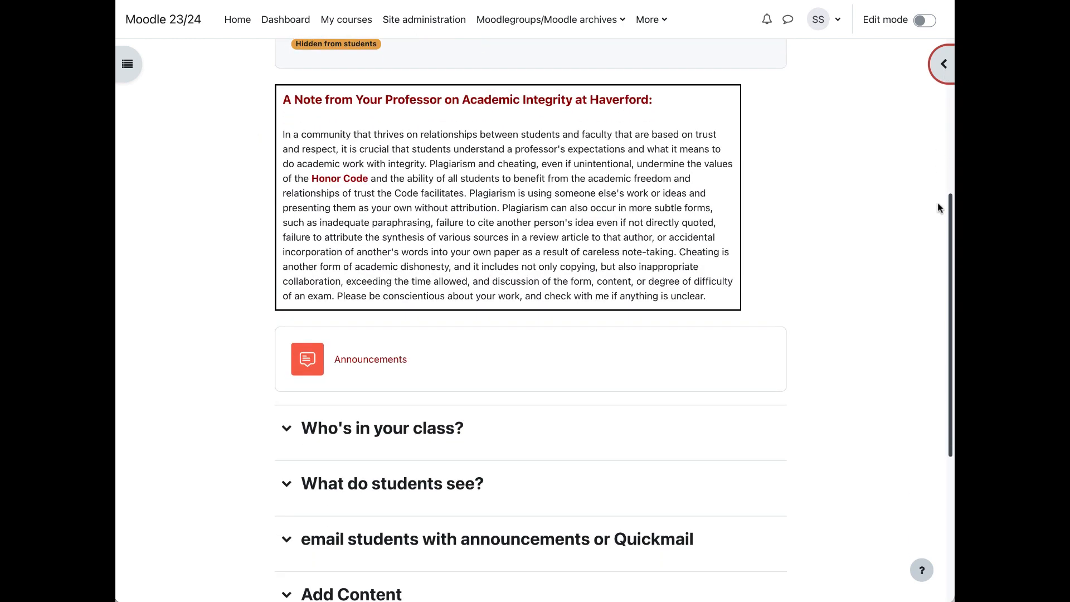
left_click(920, 20)
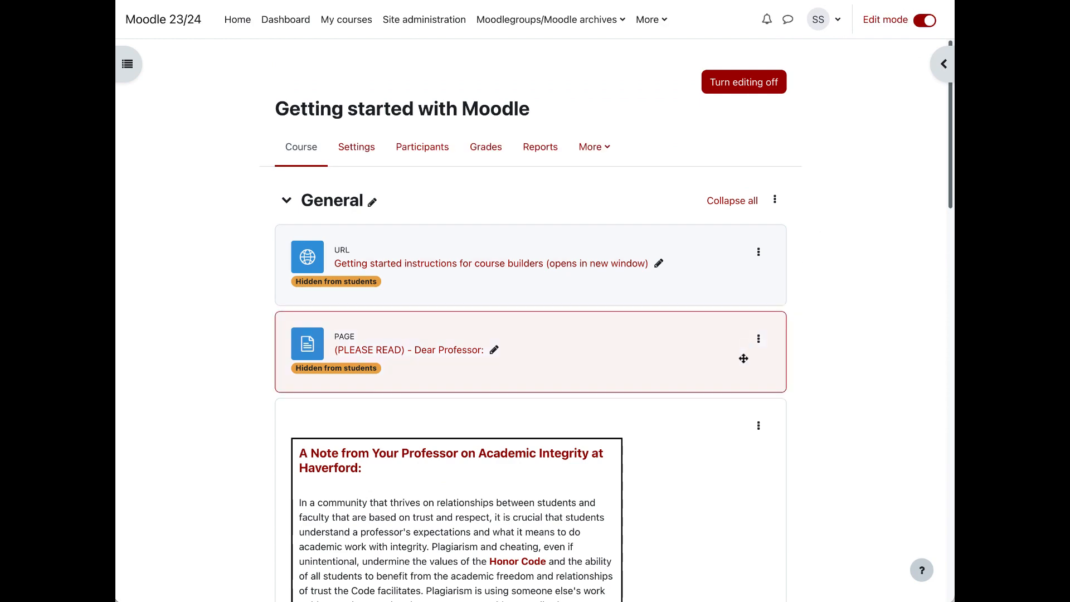
scroll(743, 358, "down", 12)
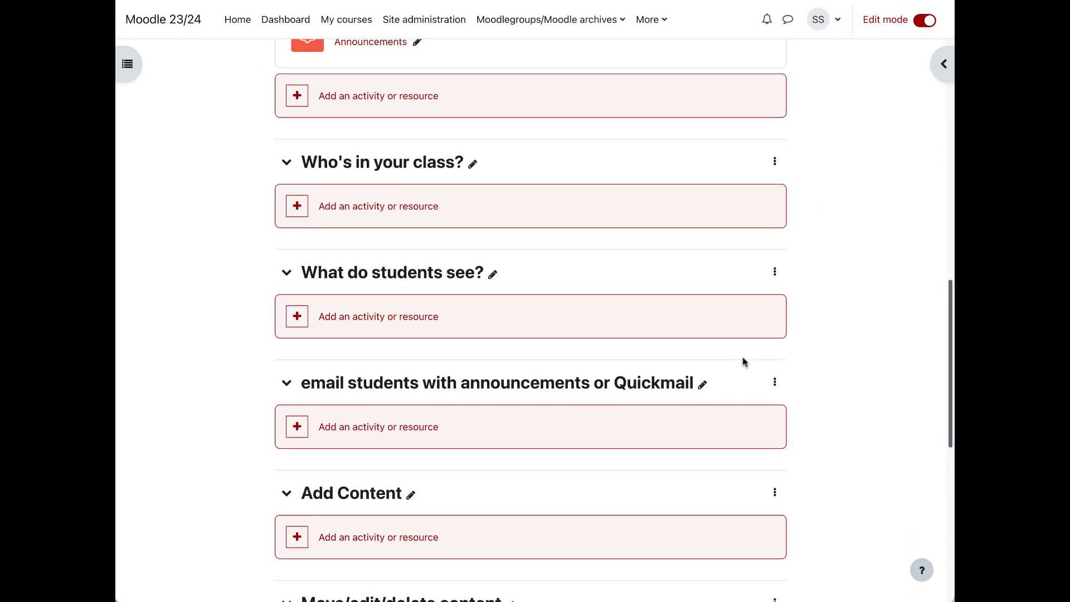
scroll(742, 357, "down", 1)
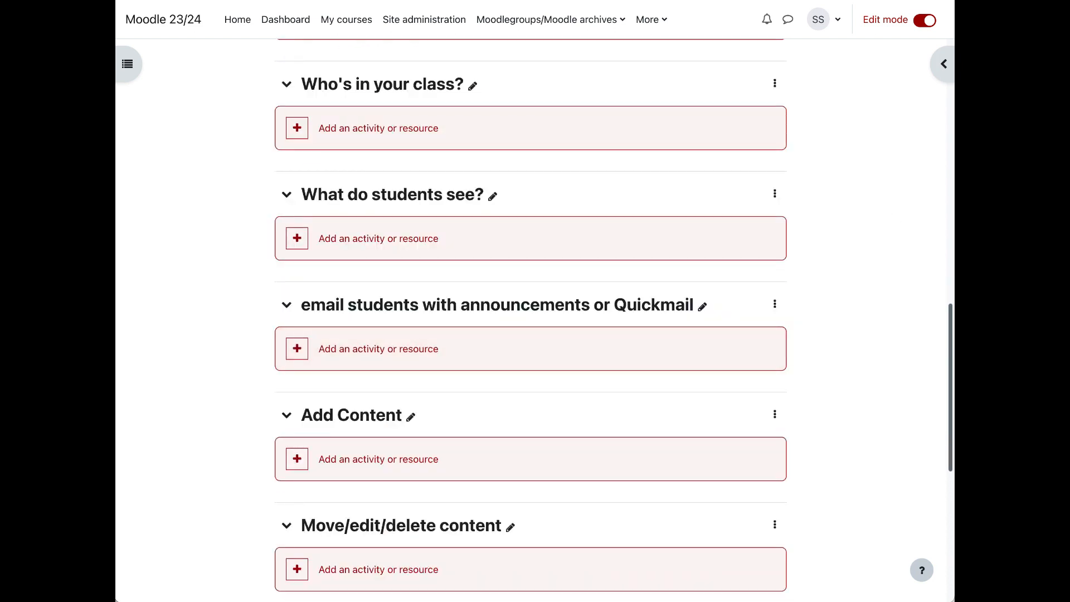
Step: Switch to Finder and add syllabus.pdf from the sample course files folder to the course's Add Content section
key("super+Tab")
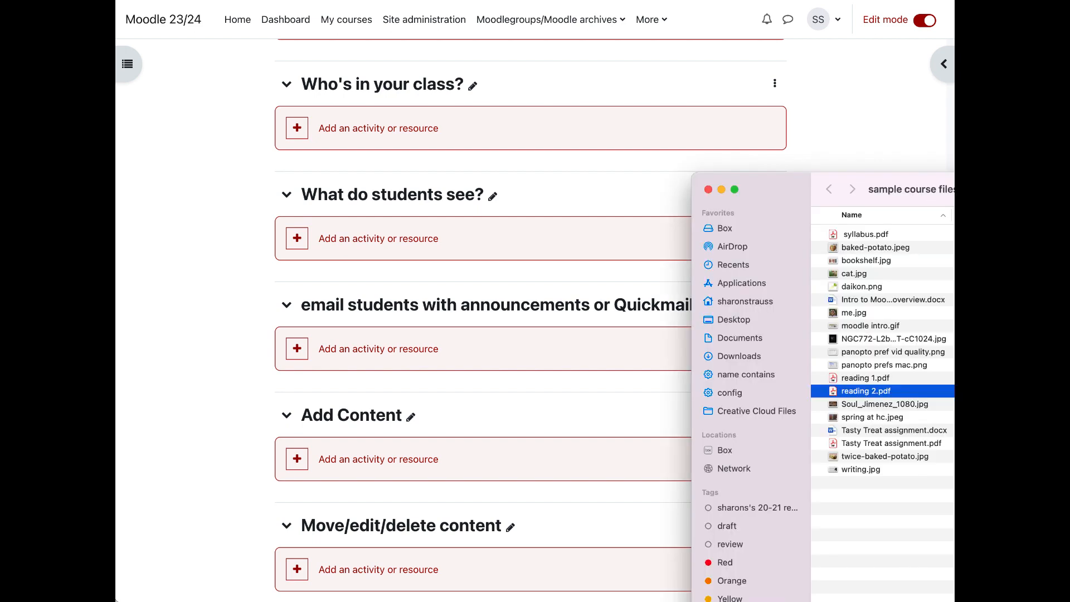
left_click_drag(765, 192, 756, 198)
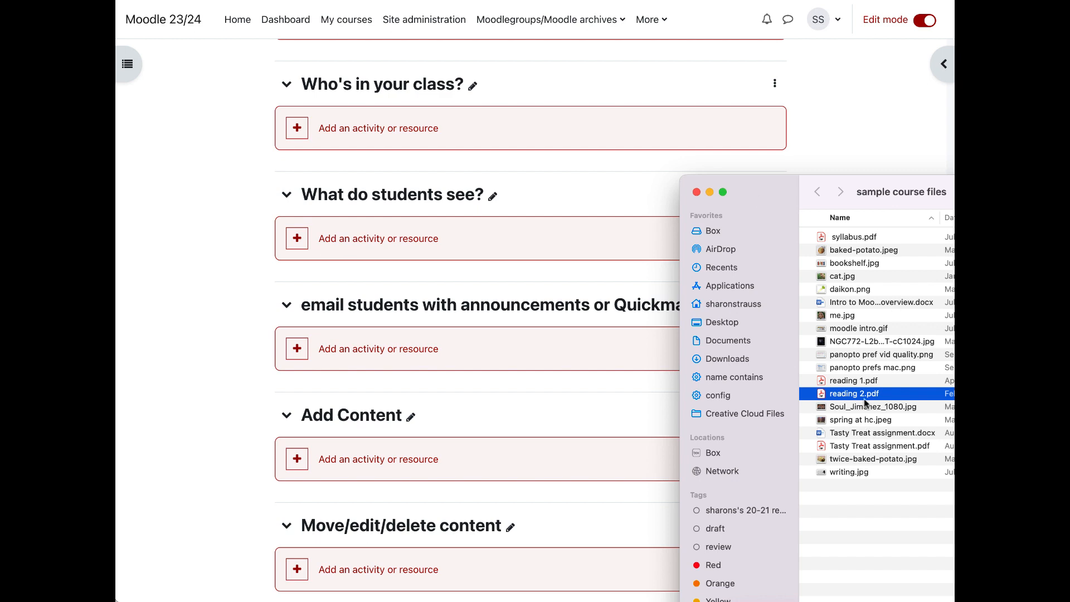
left_click(833, 238)
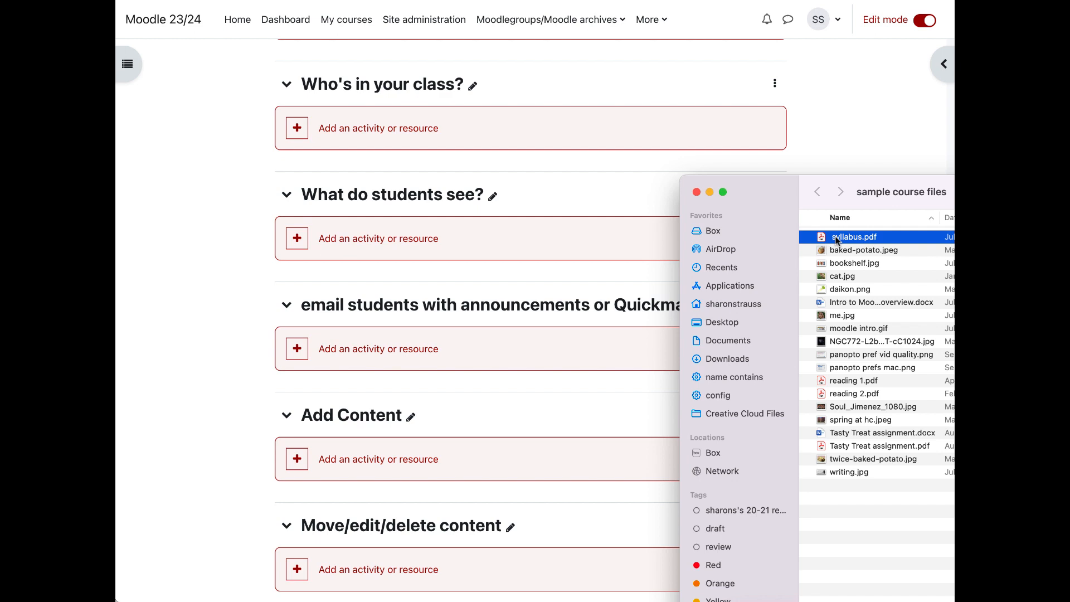
left_click_drag(834, 238, 527, 456)
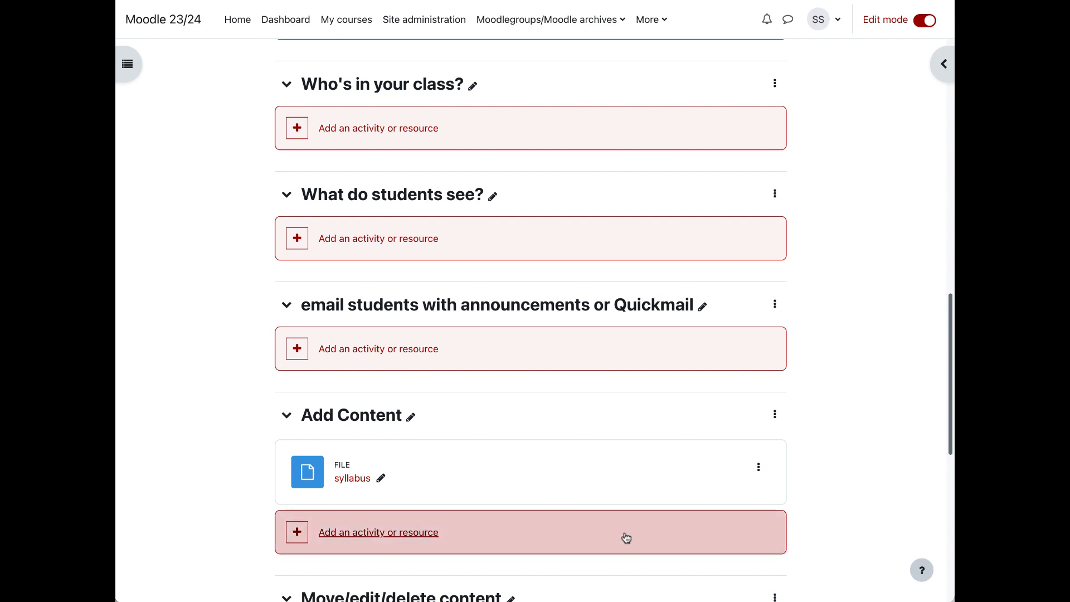
Step: Create a File resource in Add Content named "reading 1" with the description "Read by Thursday" displayed on the course page
left_click(349, 533)
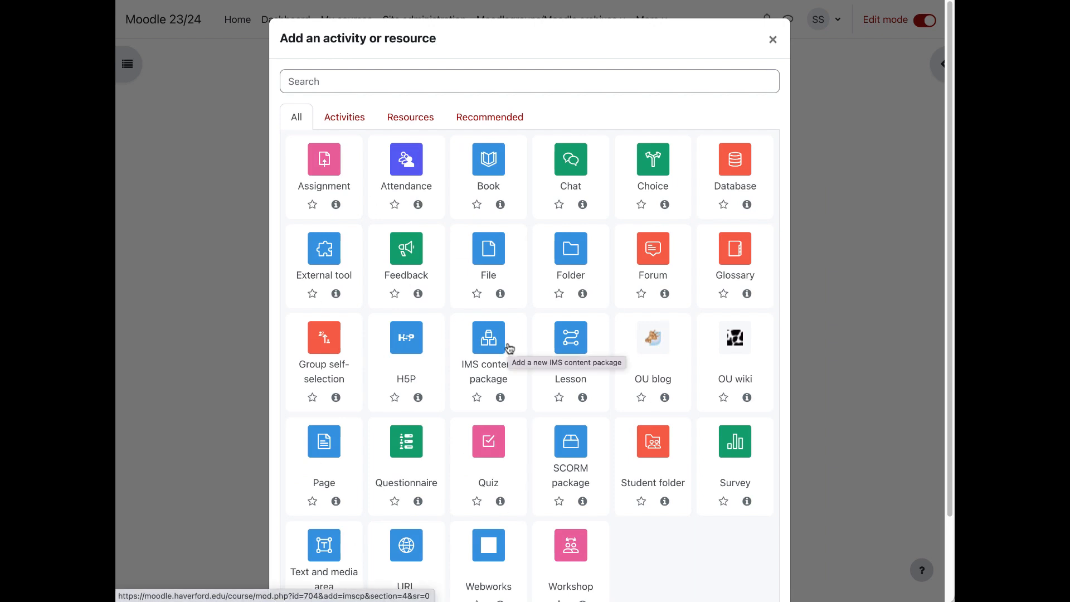
left_click(497, 119)
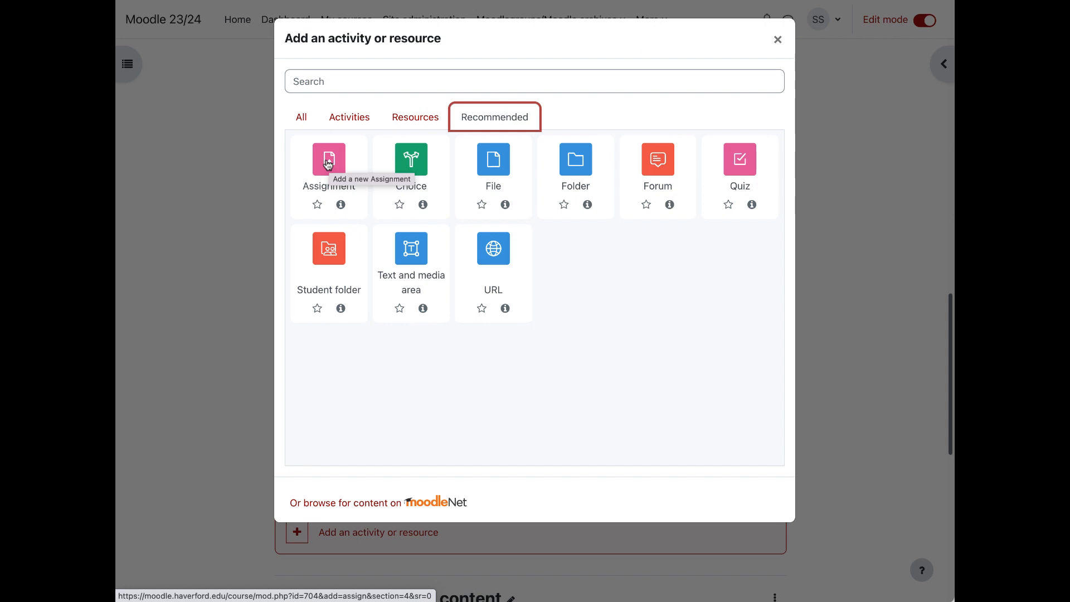
left_click(591, 291)
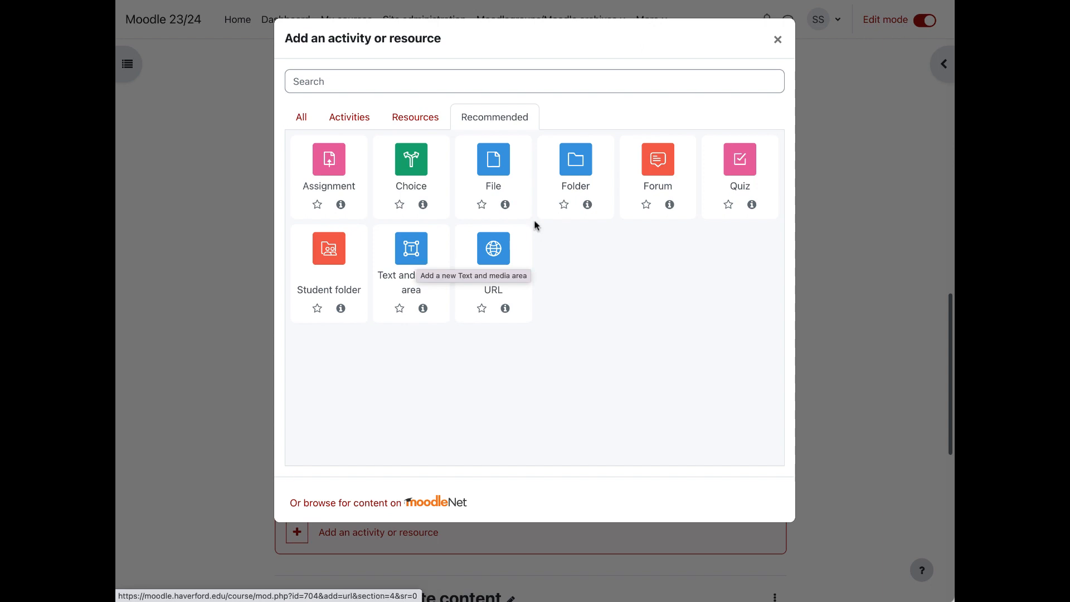
left_click(492, 170)
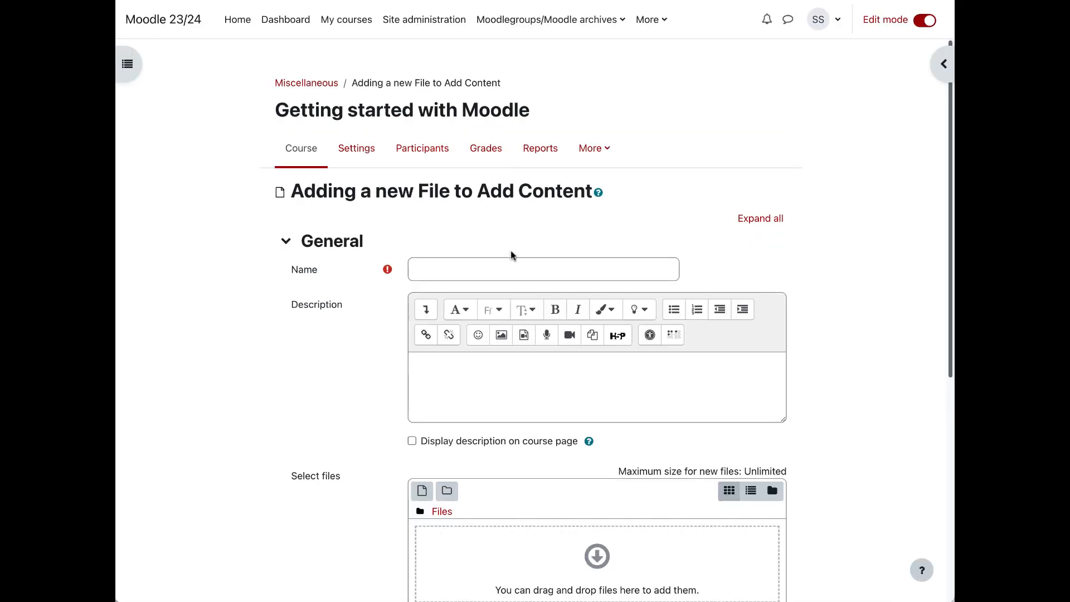
left_click(514, 264)
type("reading 1")
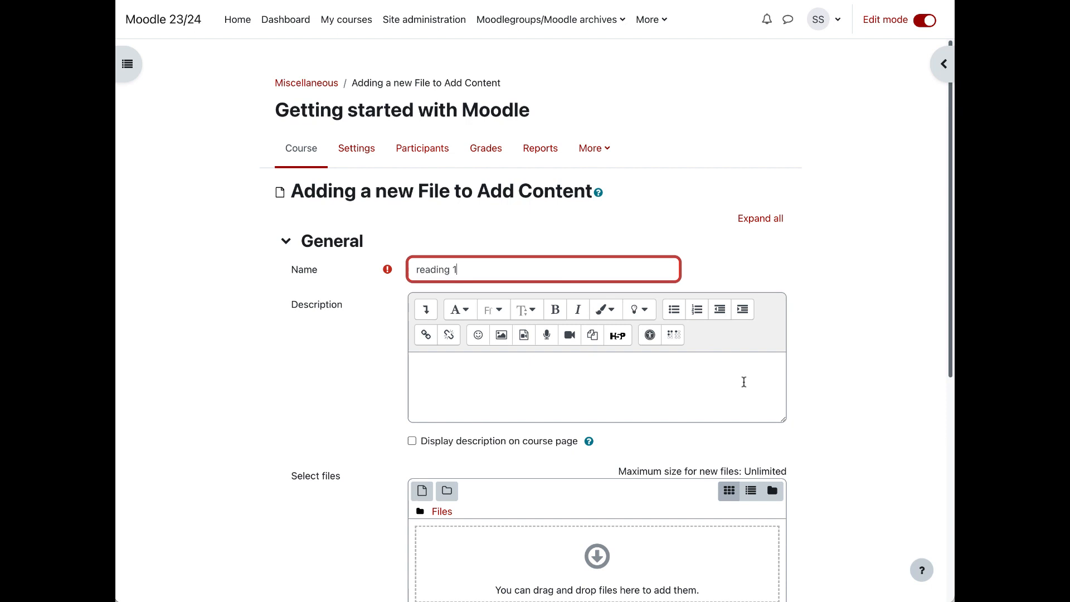
left_click(703, 384)
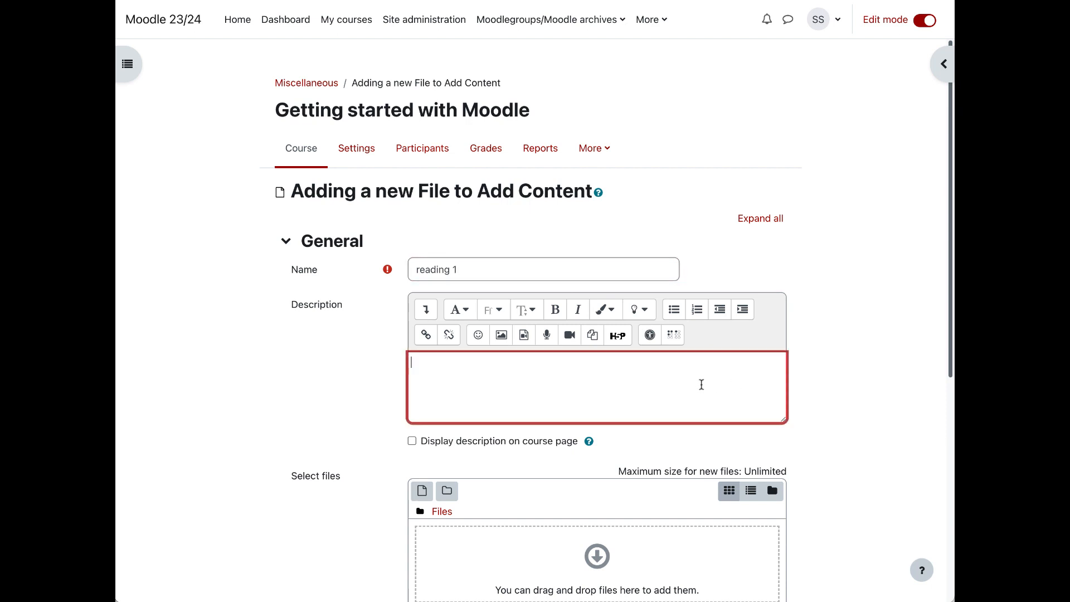
type("Read by Thursday")
left_click(412, 441)
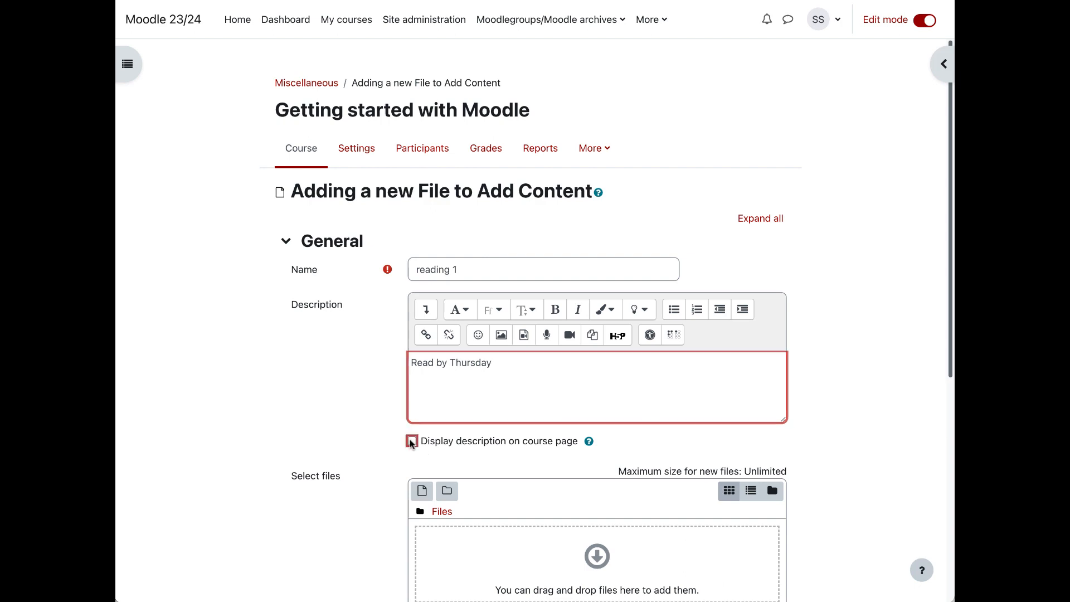
Step: Upload reading 1.pdf from sample course files to the File resource and save it, returning to the course
scroll(369, 443, "down", 5)
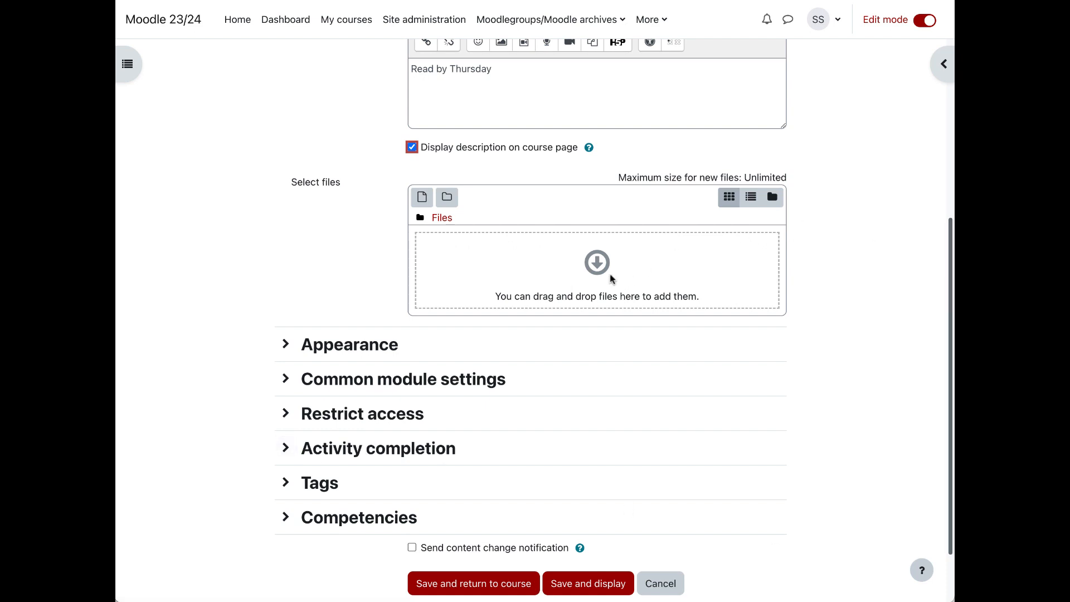
left_click(422, 200)
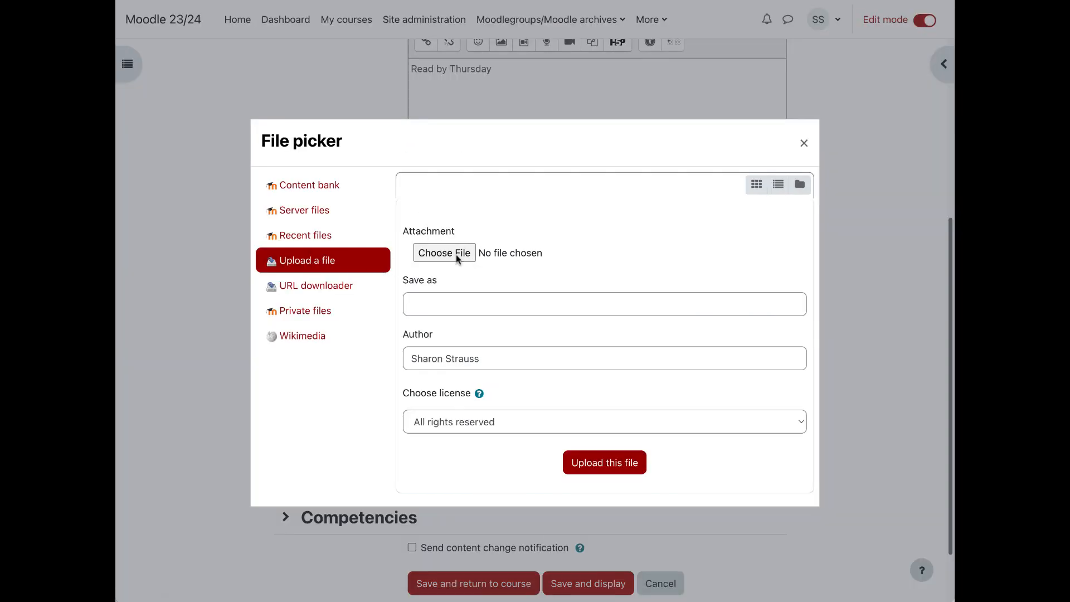
left_click(456, 254)
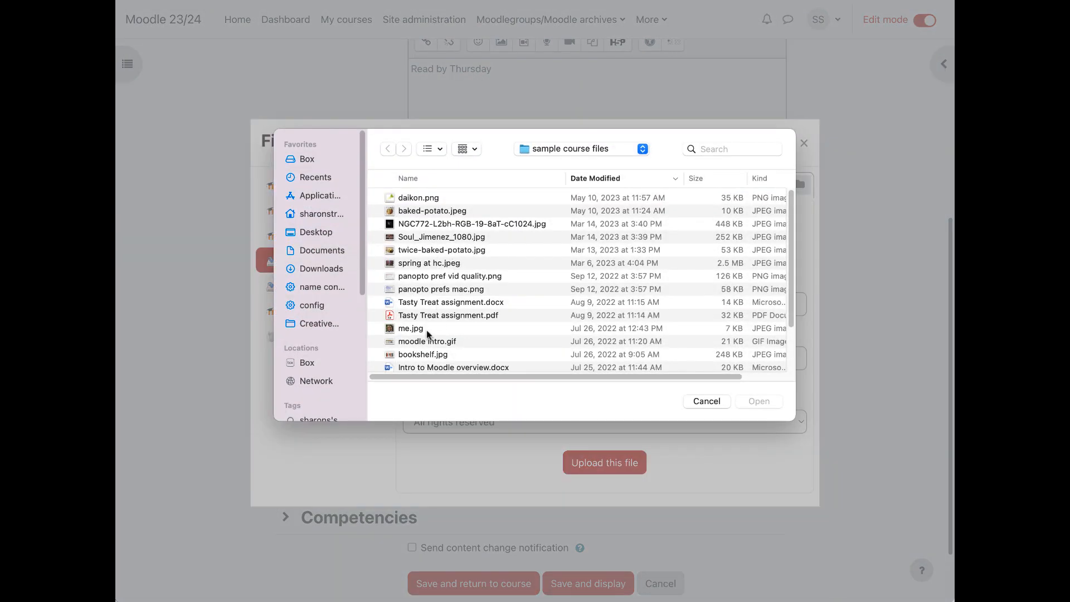
scroll(422, 345, "down", 3)
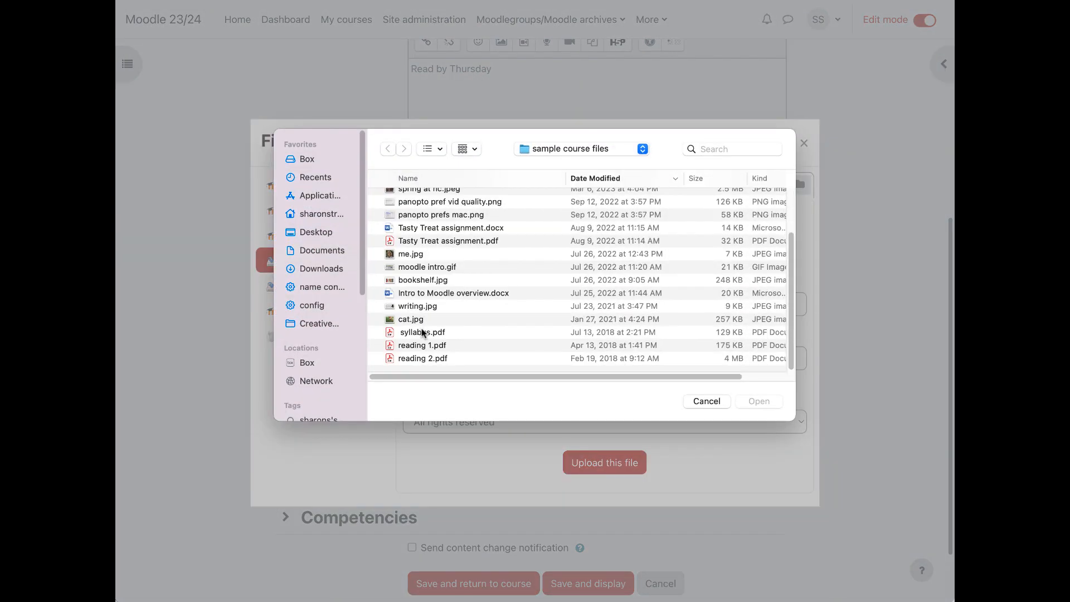
left_click(423, 345)
left_click(759, 402)
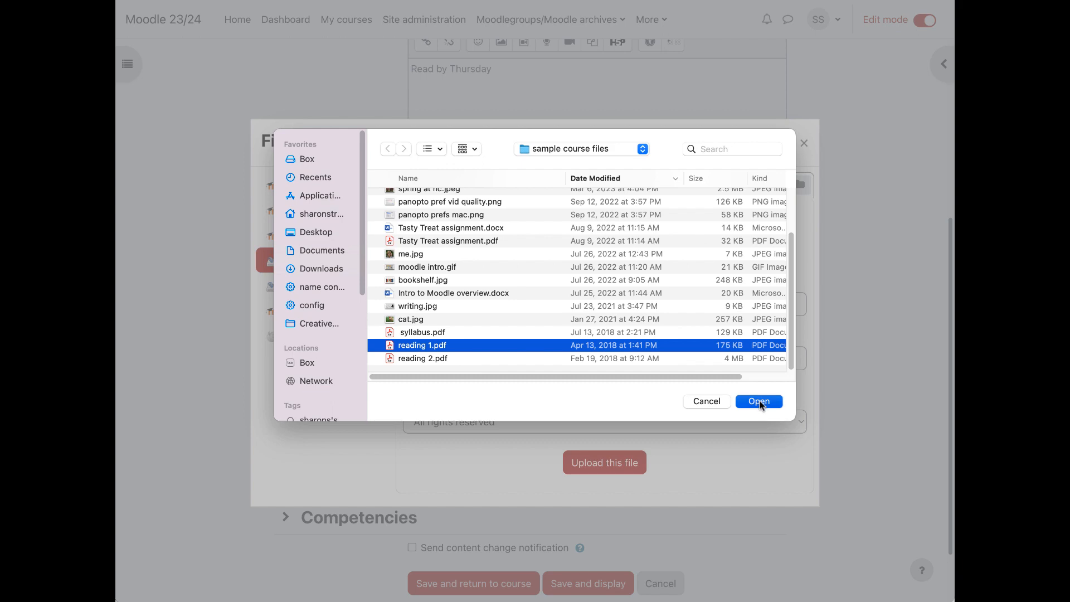
left_click(640, 473)
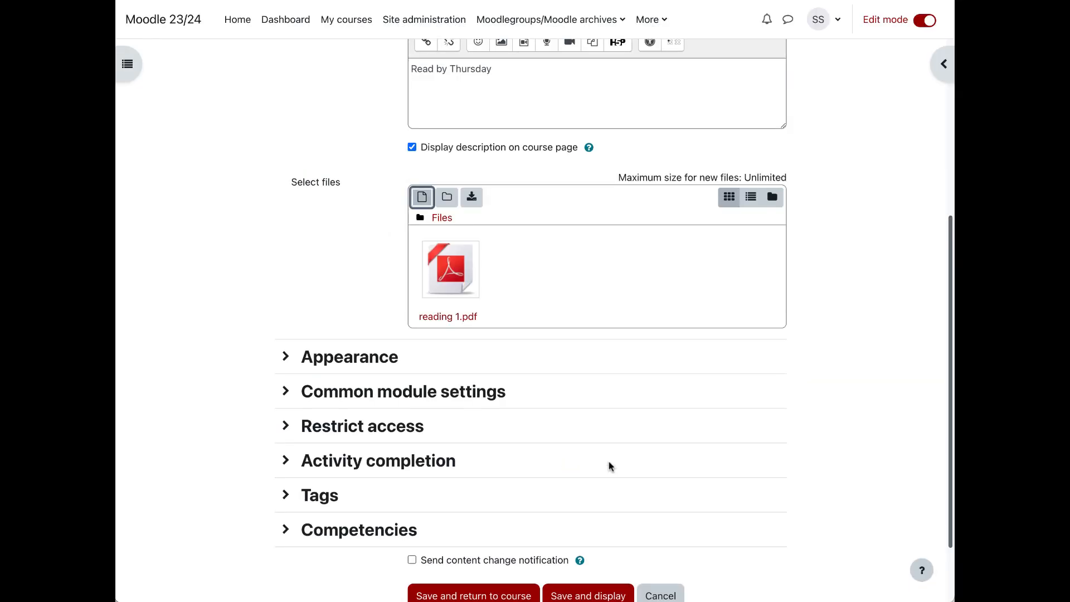
scroll(573, 443, "down", 3)
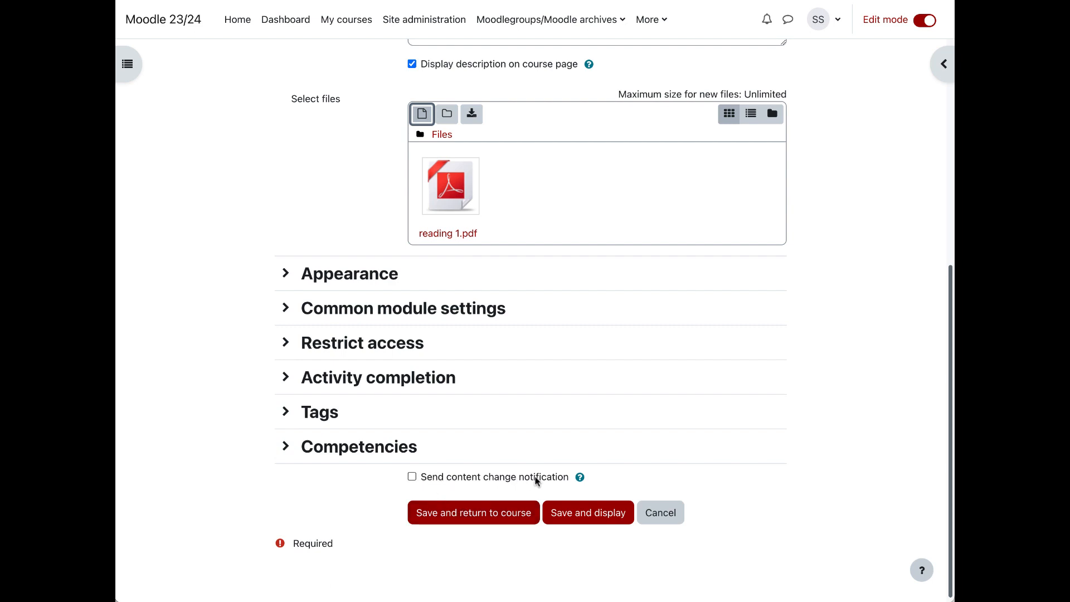
left_click(494, 515)
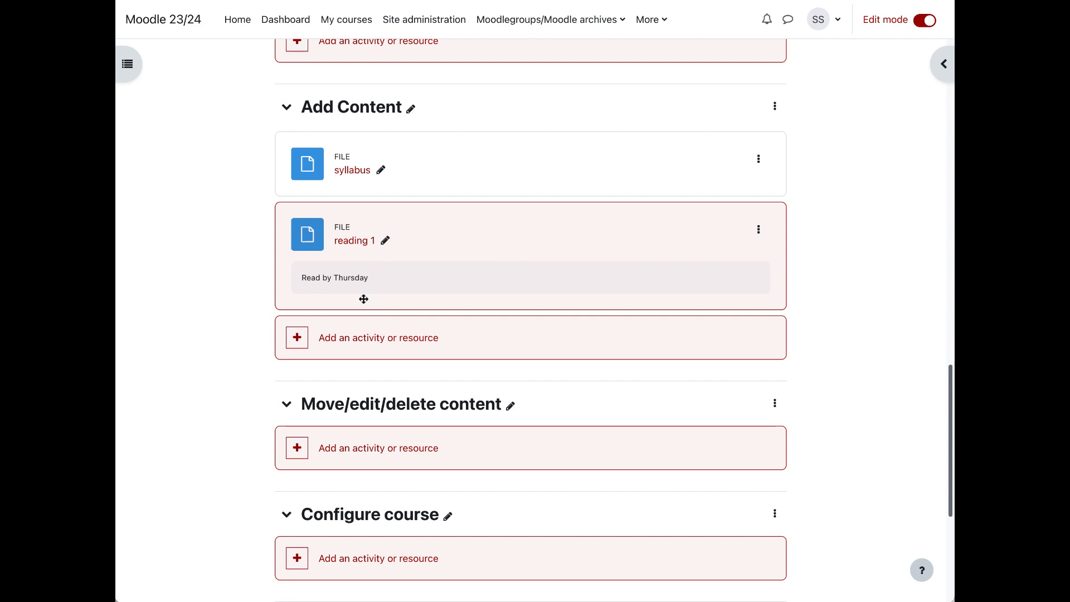
Step: Start a Text and media area in Add Content containing "Whatever text I want." and a second paragraph "Images."
left_click(403, 346)
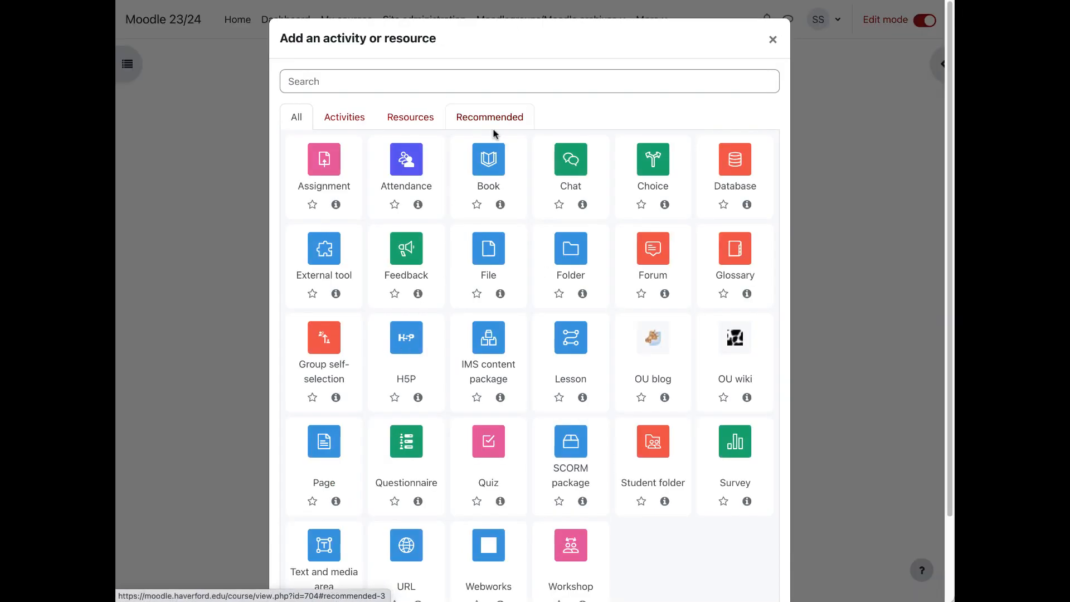
left_click(491, 118)
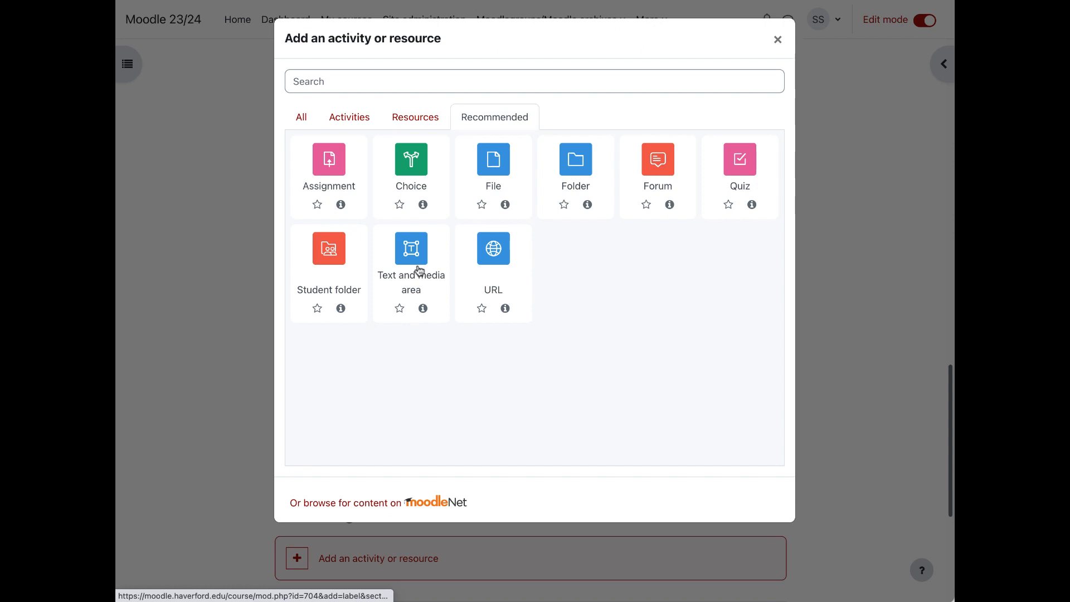
left_click(418, 270)
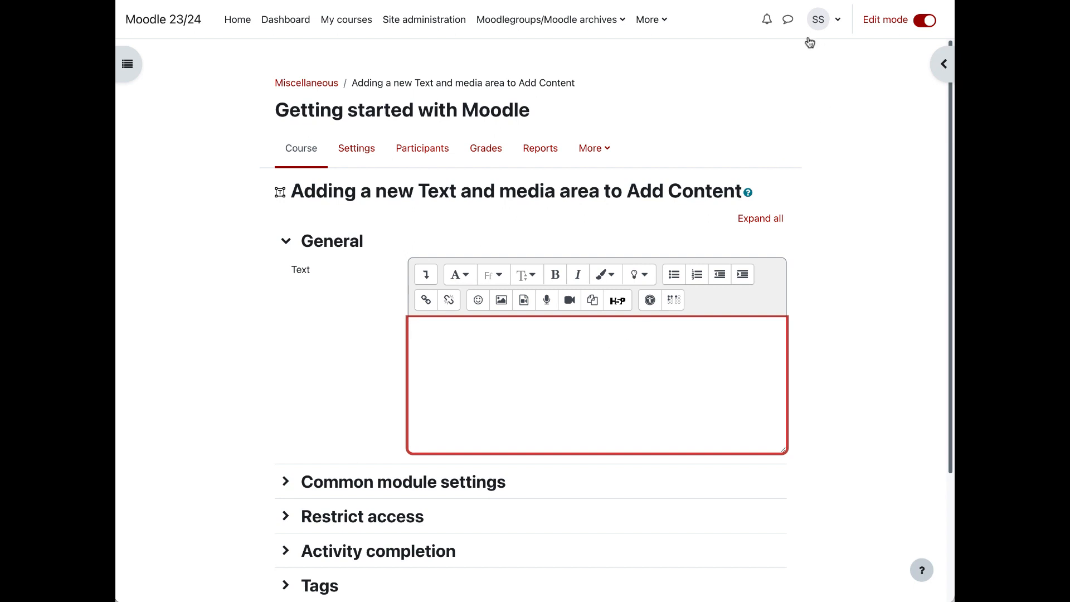
left_click(828, 26)
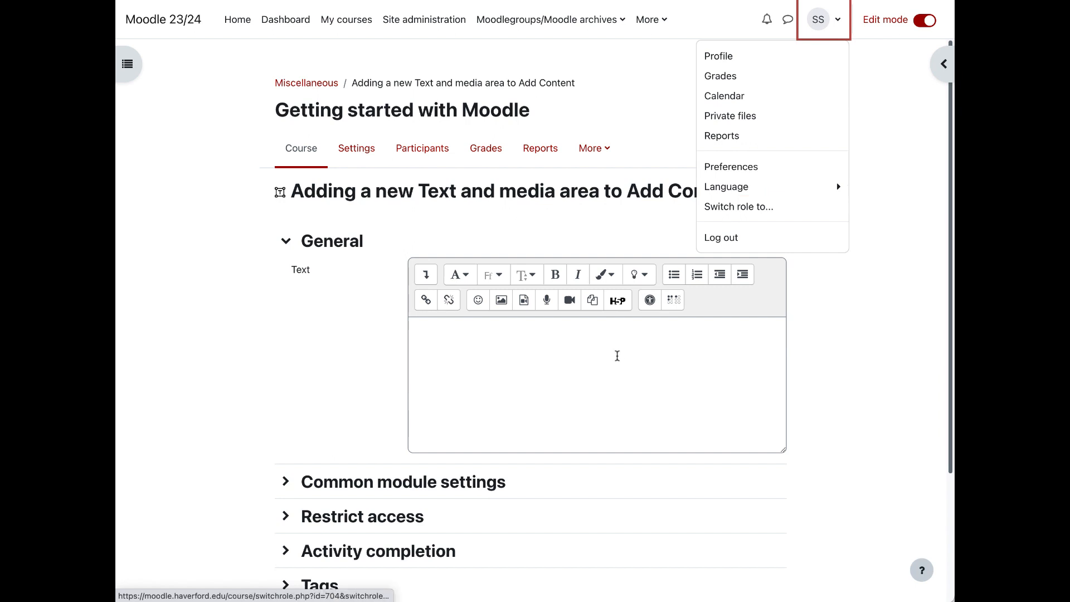
left_click(615, 357)
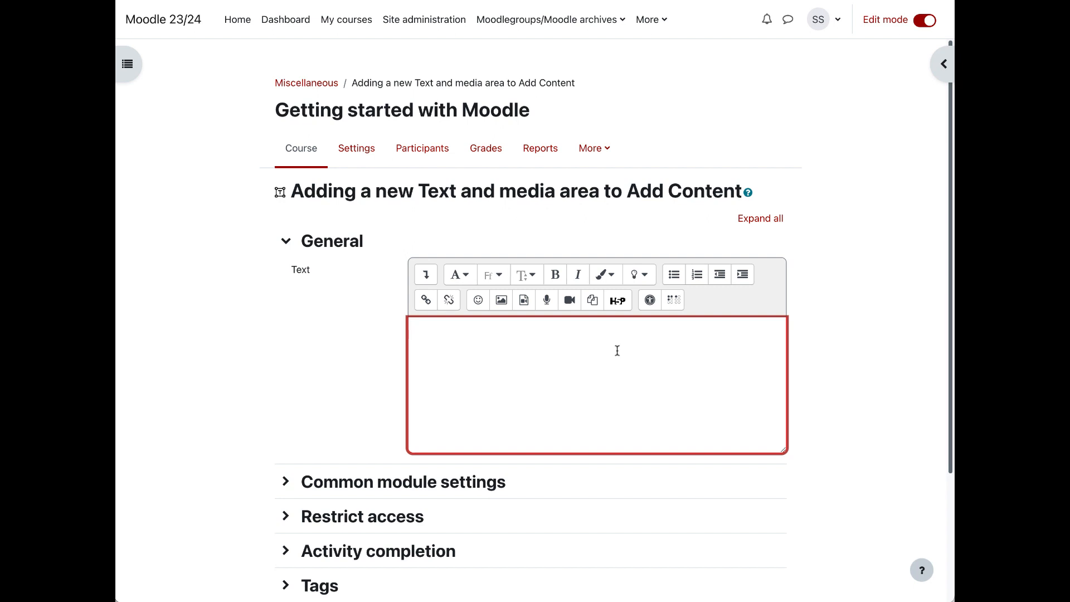
type("Whatever text I want.")
key("Return")
type("Images")
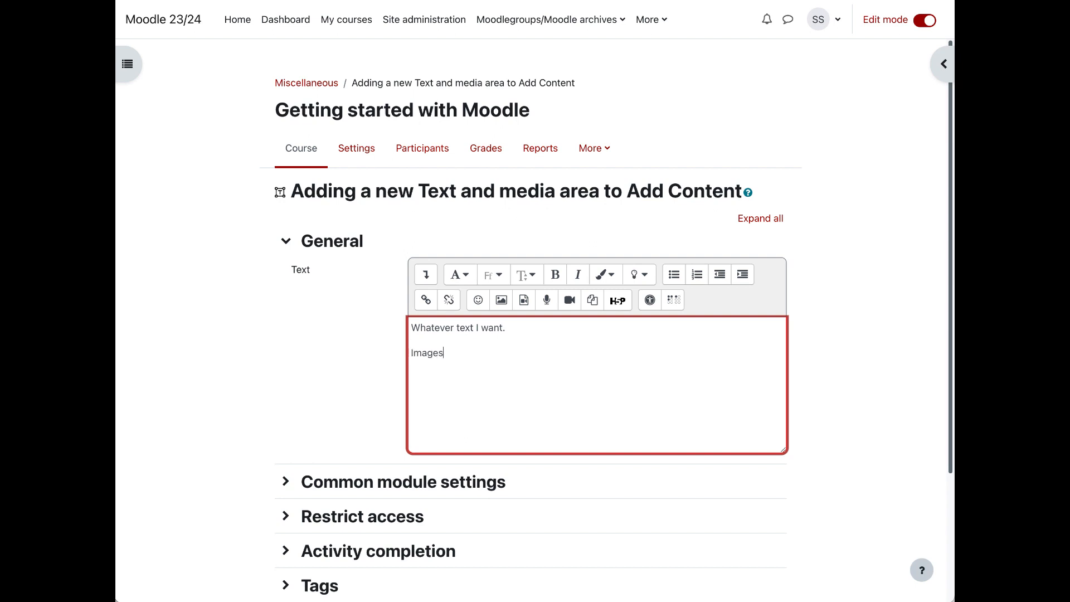
type(".")
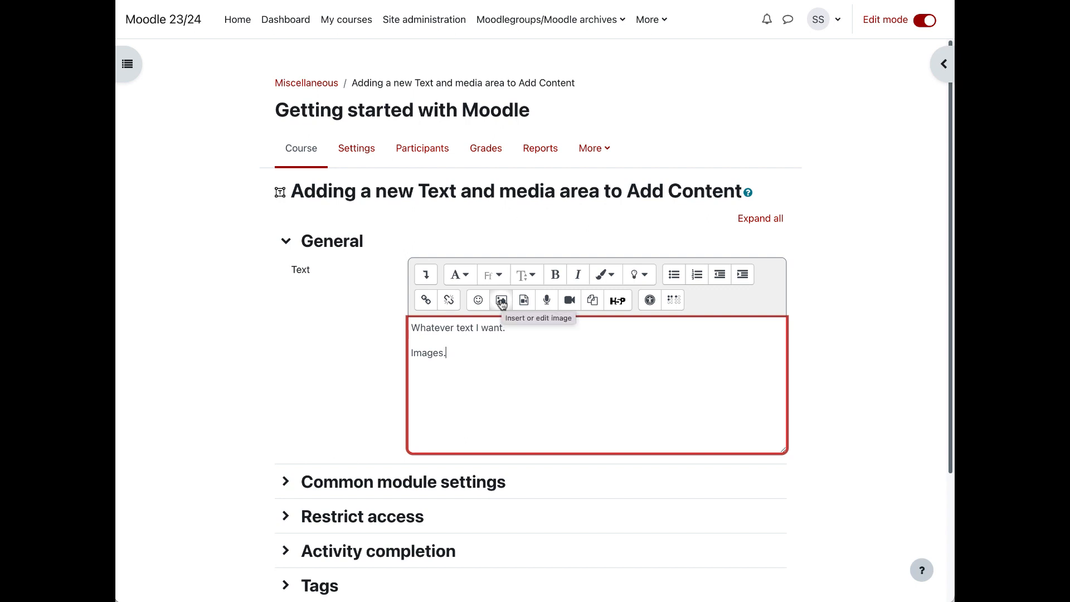
Step: Switch to Finder and add cat.jpg from the sample course files folder below "Images." in the text editor
left_click(975, 359)
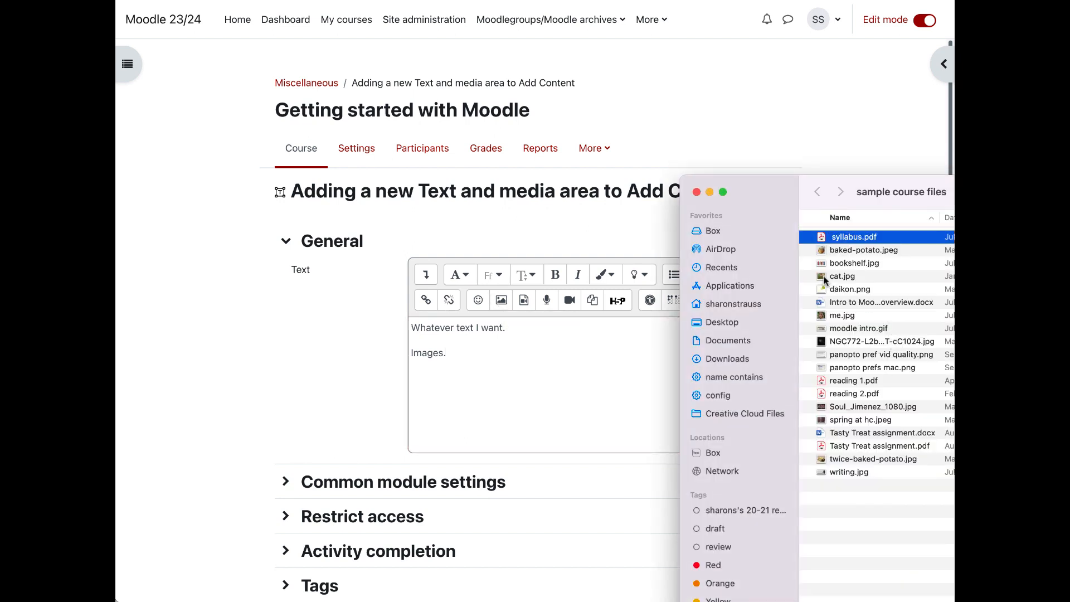
left_click_drag(823, 278, 507, 408)
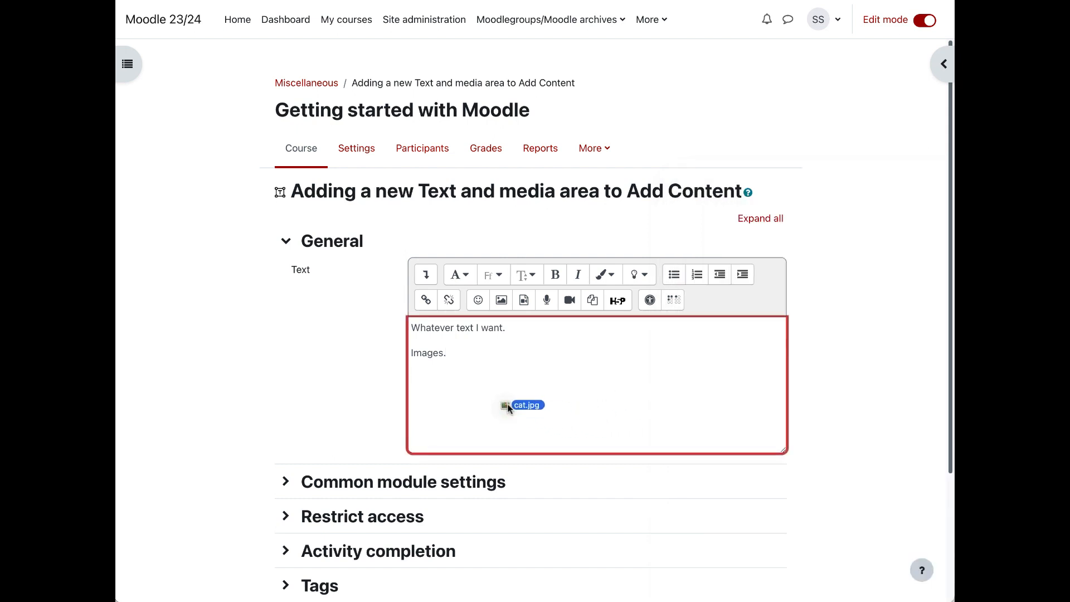
left_click(509, 409)
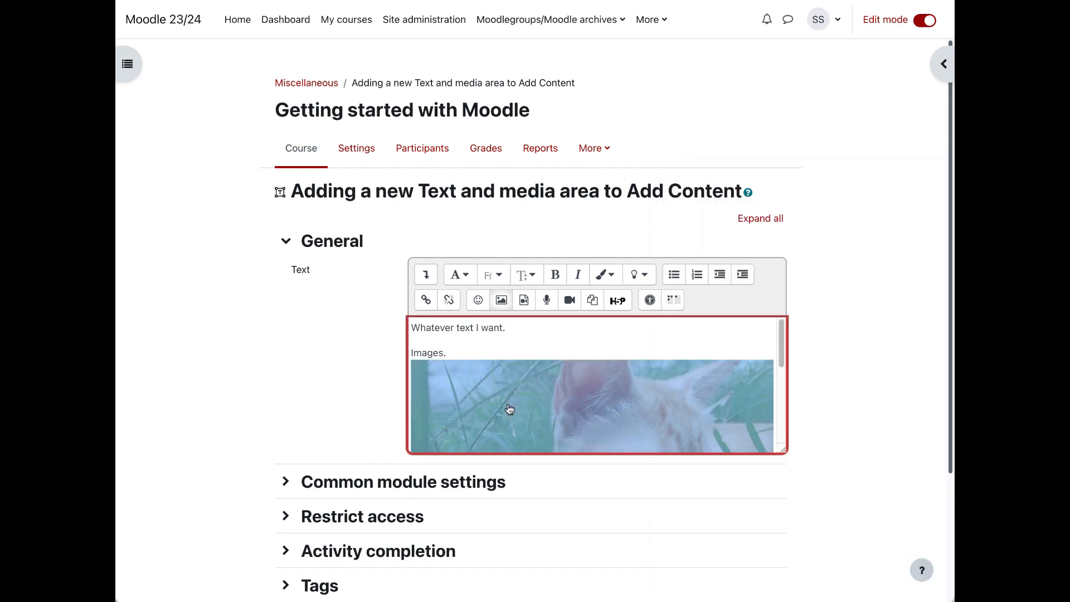
Step: Open the cat image's properties, unmark it as decorative only, and describe it as "cat"
left_click(501, 301)
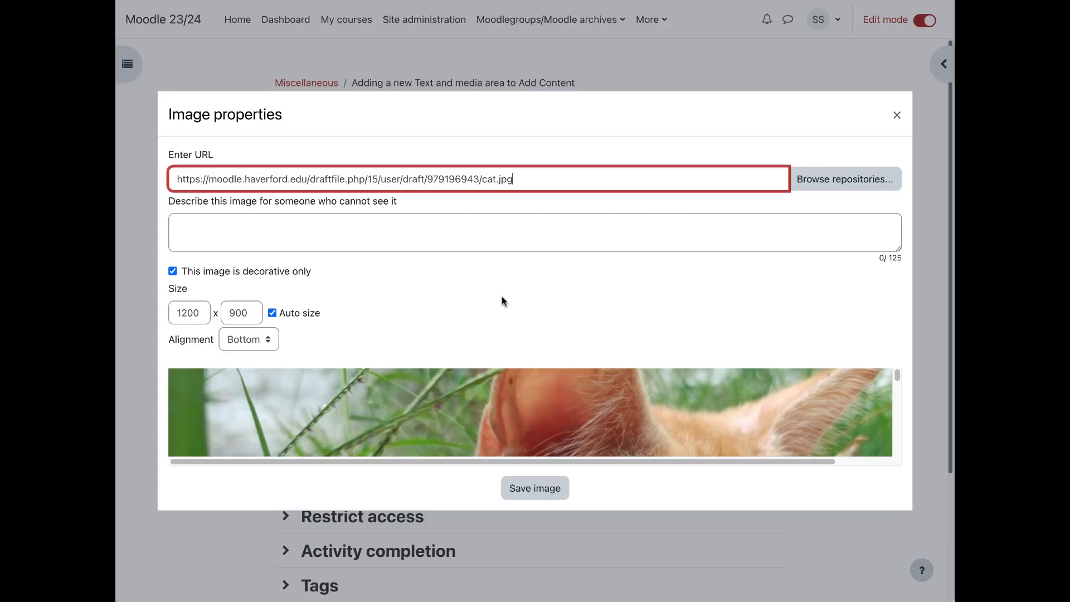
left_click(173, 270)
left_click(173, 270)
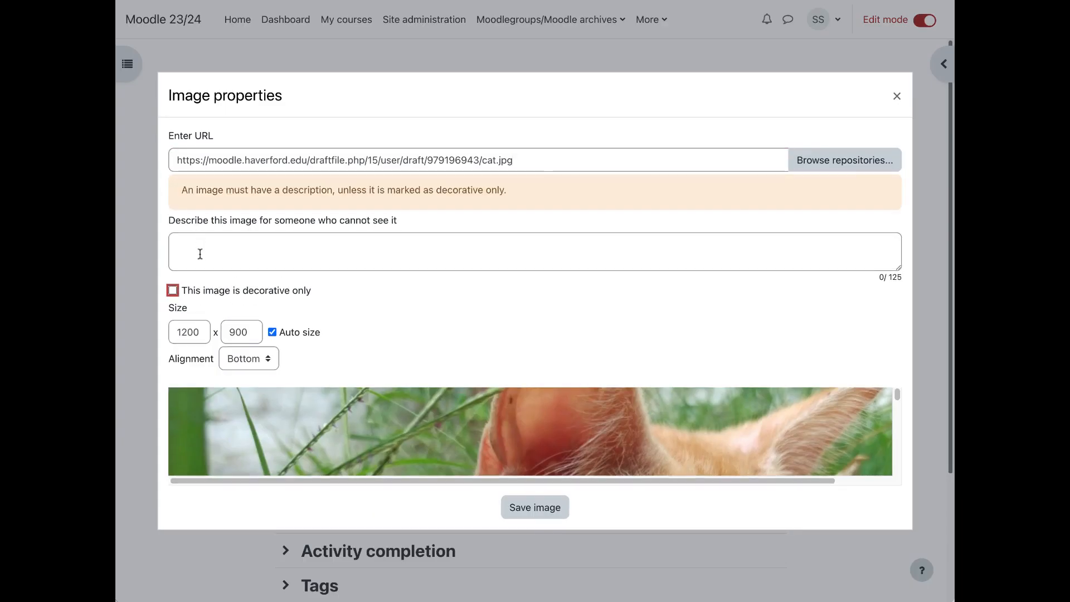
left_click(198, 252)
type("cat")
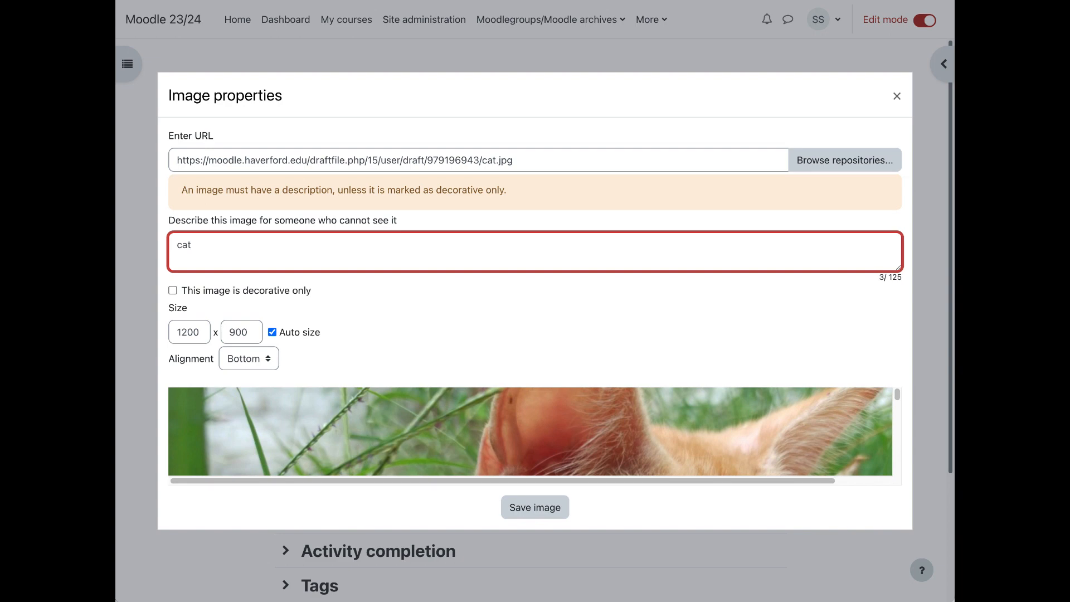
Step: Set the cat image's width to 300 with auto size kept on, and save the image
left_click(193, 331)
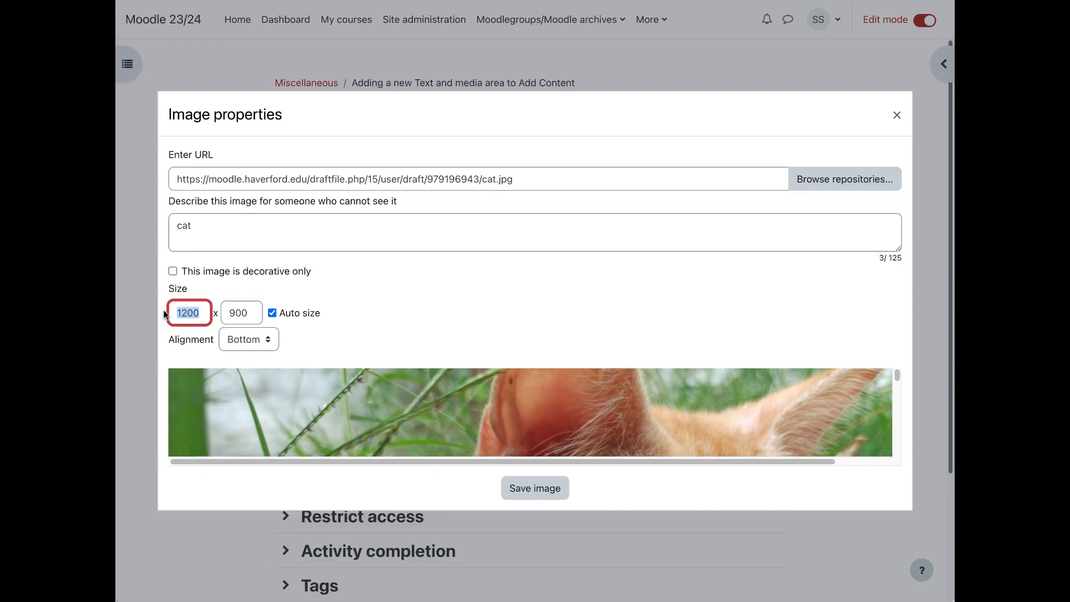
type("300")
left_click(399, 330)
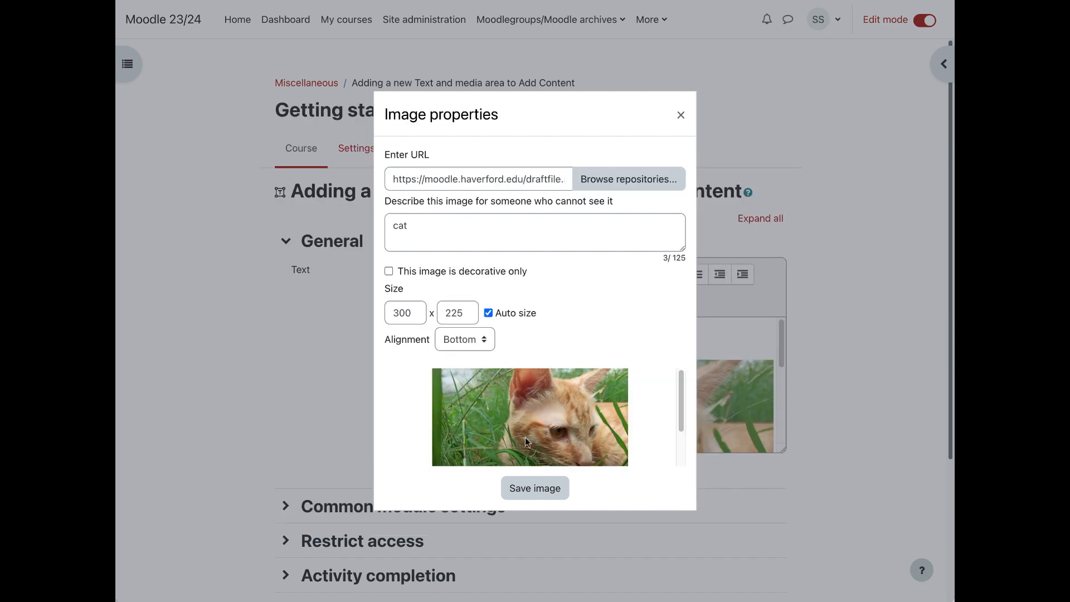
left_click(551, 487)
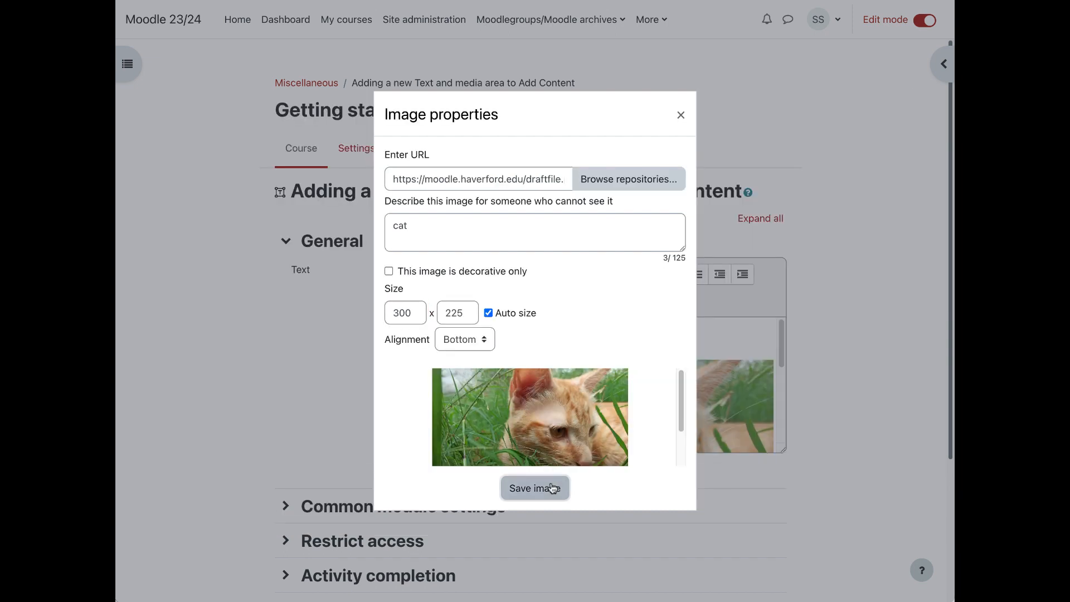
Step: Check the resized image in the editor, and save the Text and media area, returning to the course
left_click(510, 332)
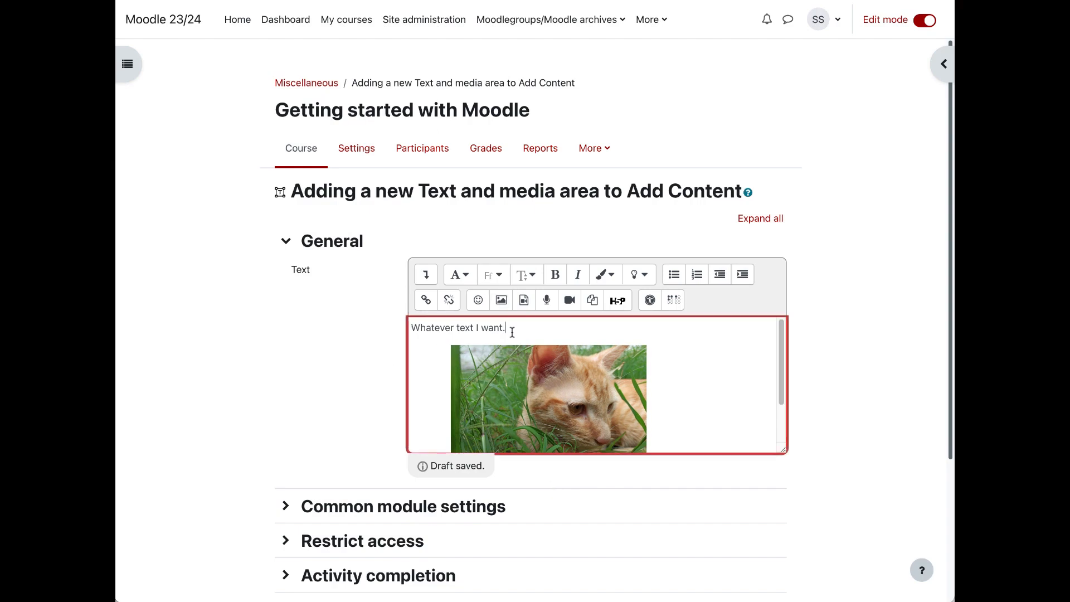
scroll(512, 333, "down", 2)
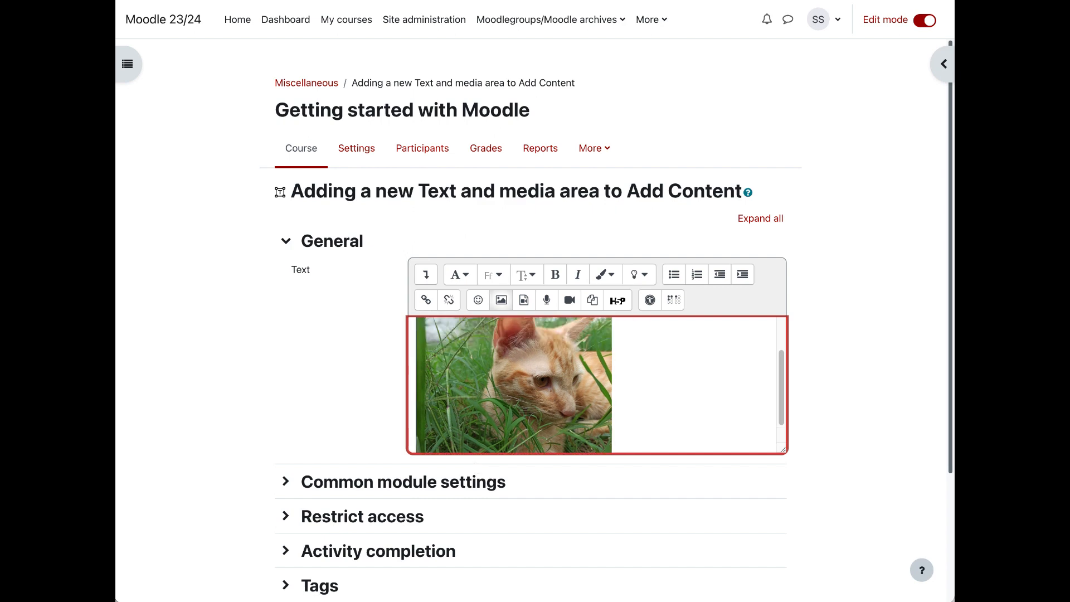
left_click(500, 413)
scroll(304, 390, "down", 3)
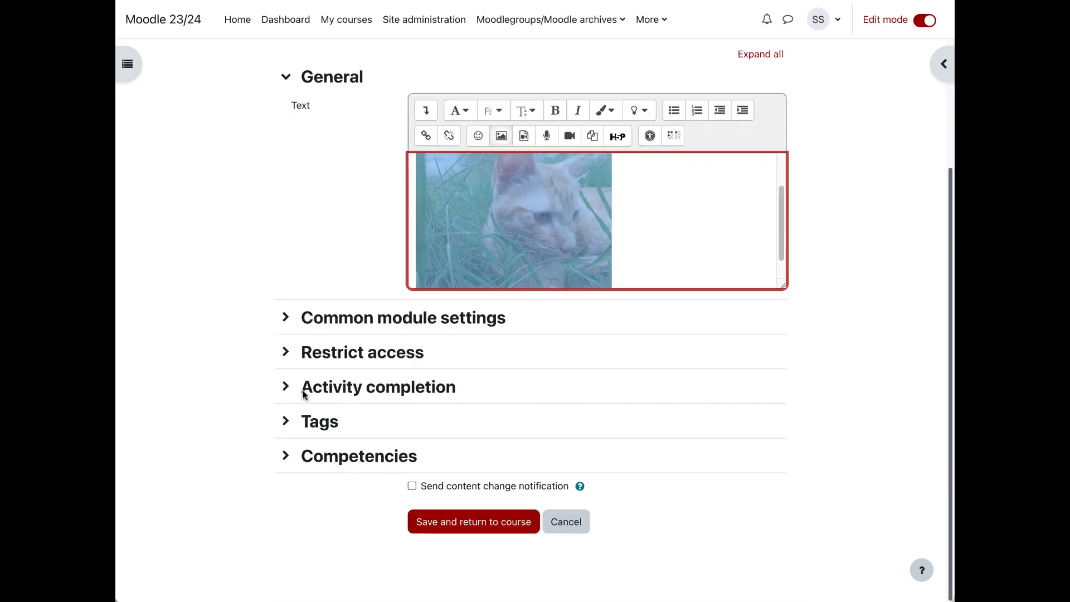
left_click(193, 354)
left_click(656, 229)
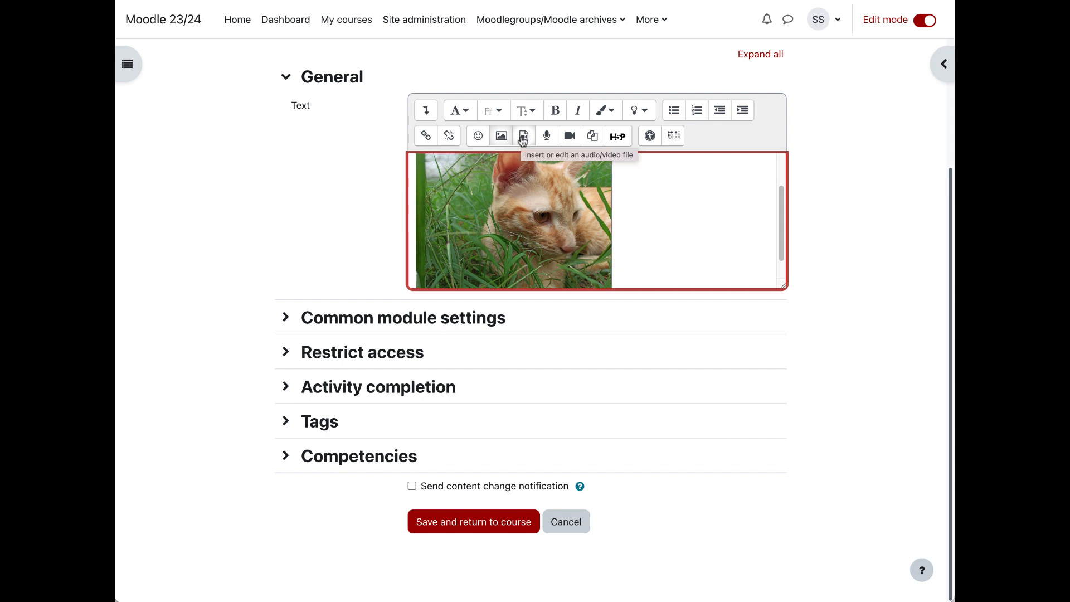
left_click(471, 524)
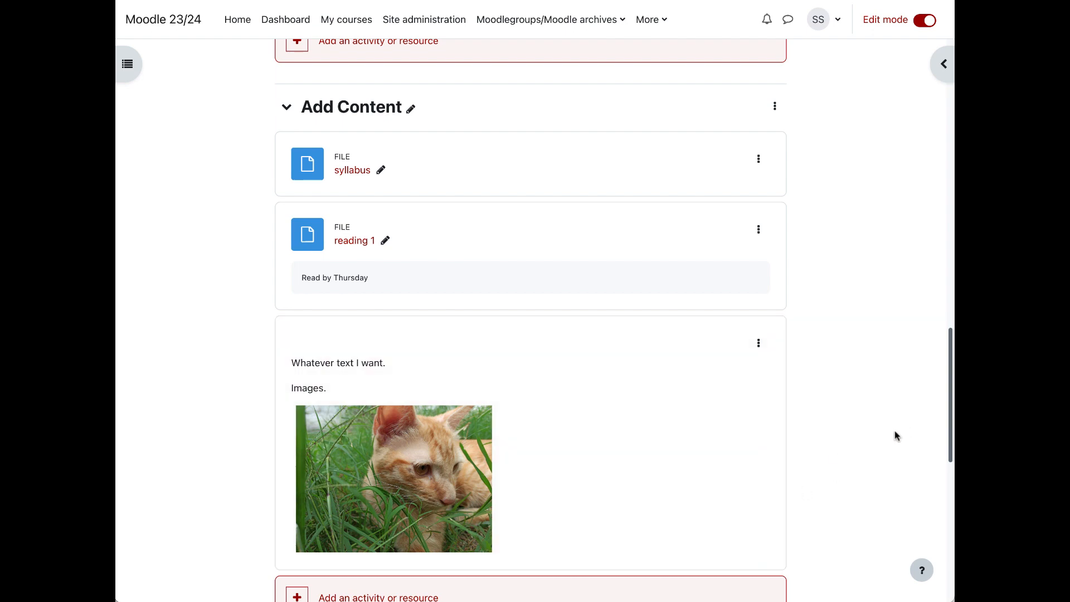
Step: Review the items in the Add Content section and the sections that follow it on the course page
scroll(844, 440, "up", 1)
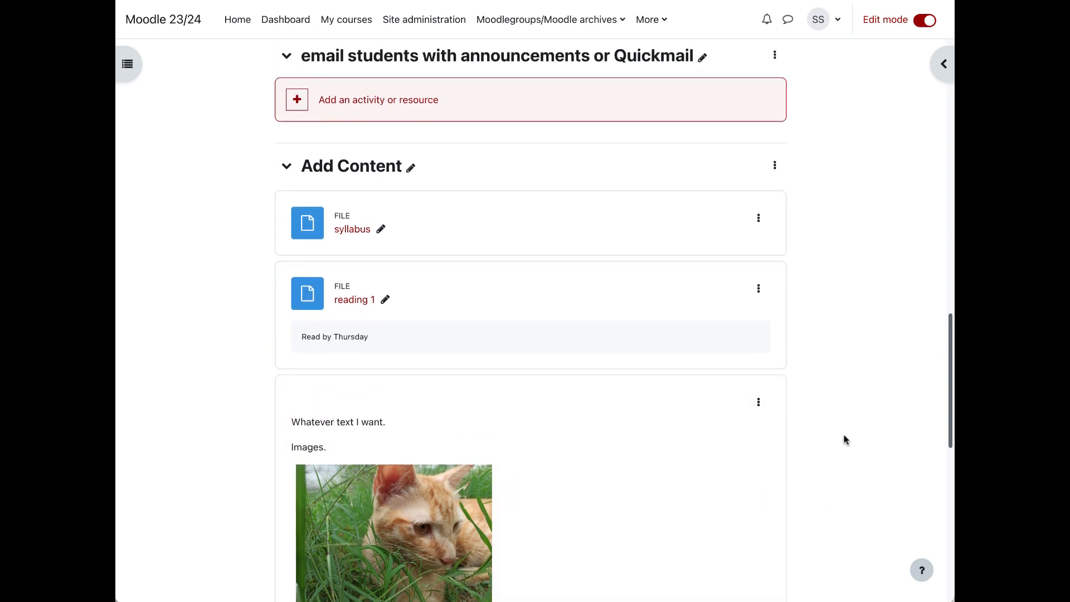
scroll(844, 441, "down", 3)
scroll(844, 440, "down", 4)
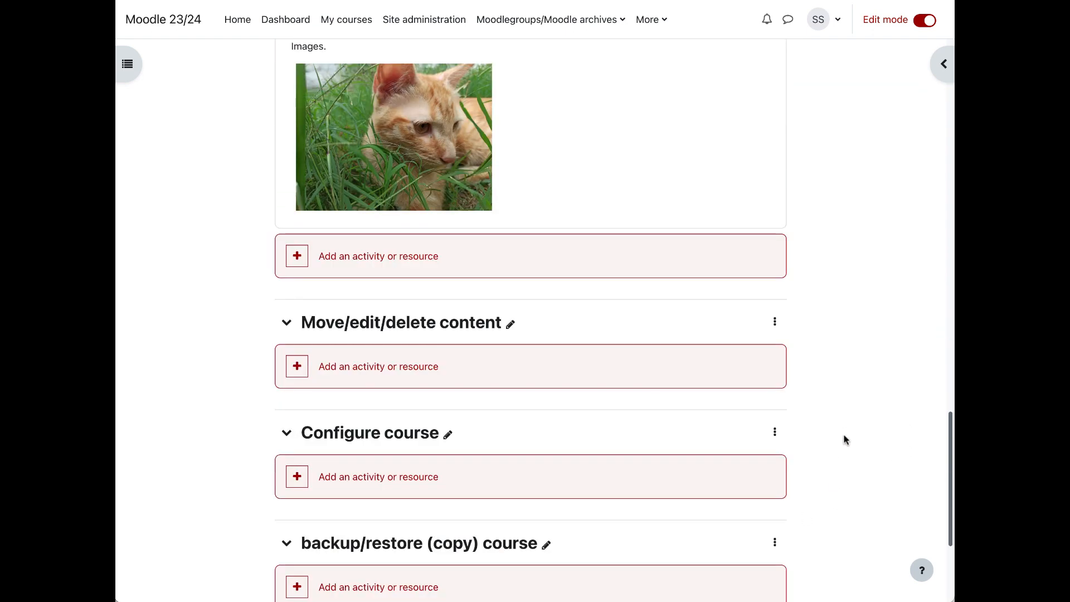
scroll(844, 440, "up", 2)
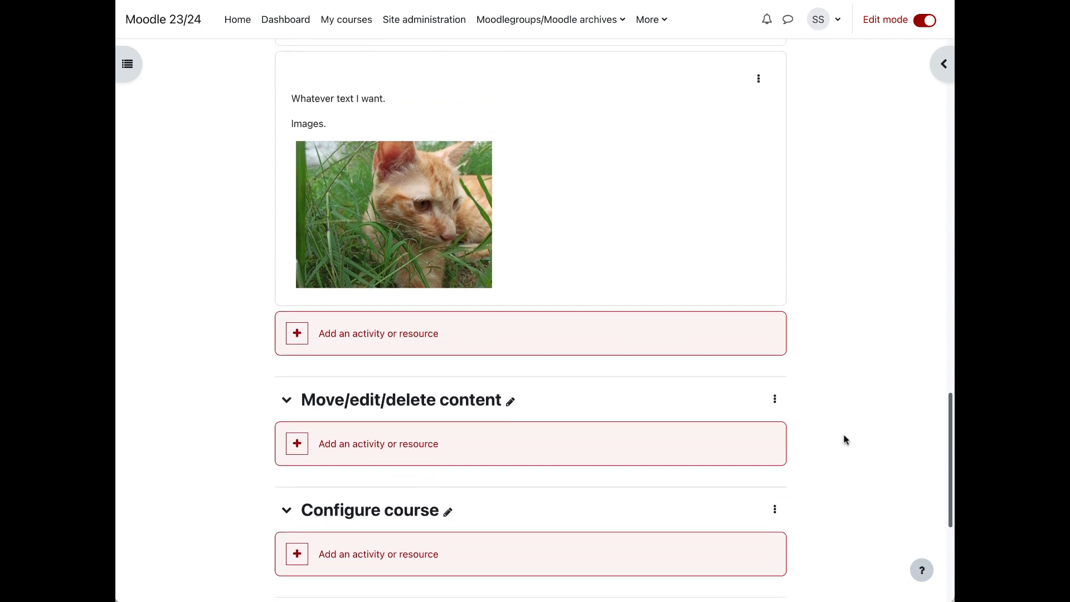
scroll(844, 441, "up", 1)
scroll(846, 440, "up", 1)
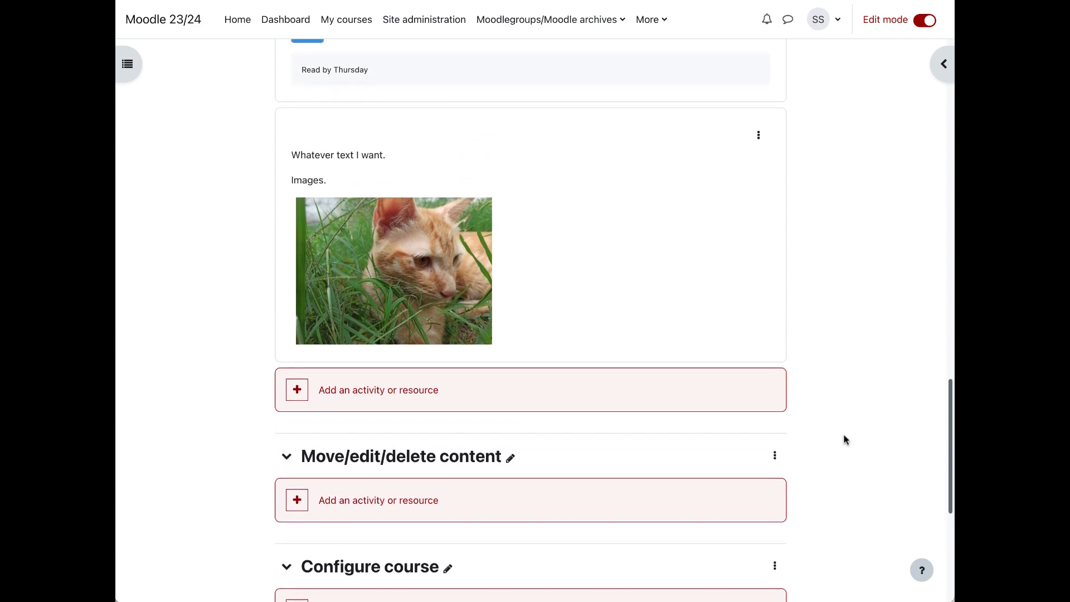
scroll(844, 441, "up", 4)
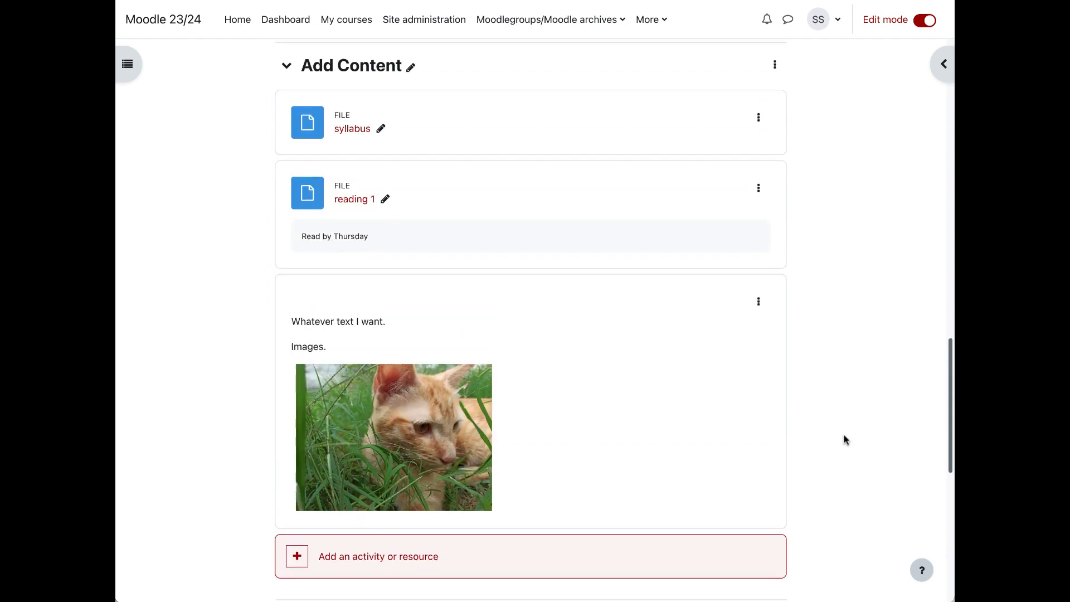
Step: Move the text and media area with the cat image from Add Content to the October 23 - October 29 section
scroll(844, 440, "down", 5)
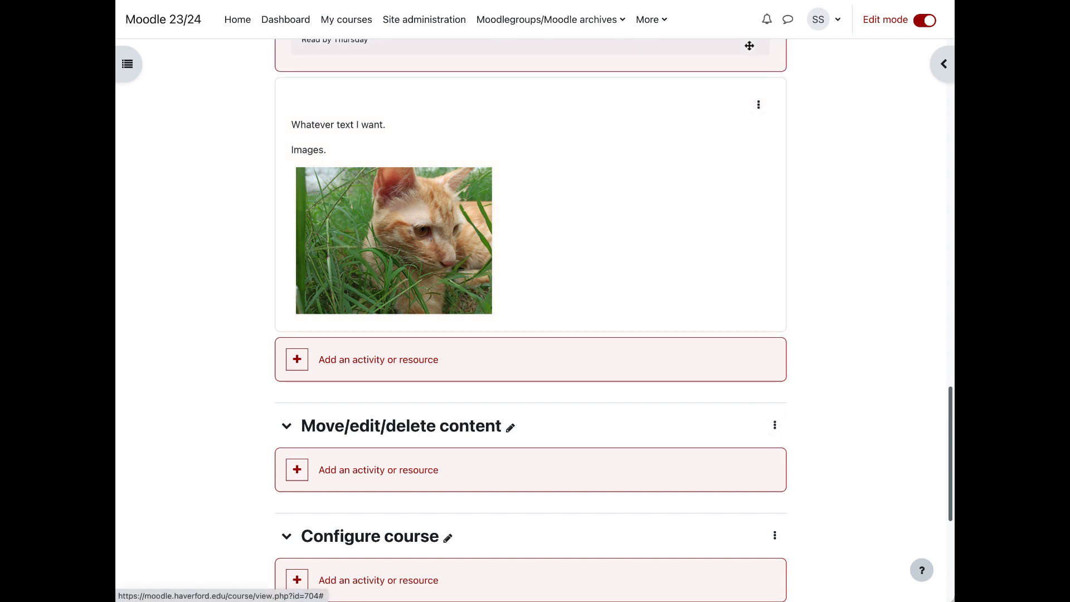
left_click(758, 106)
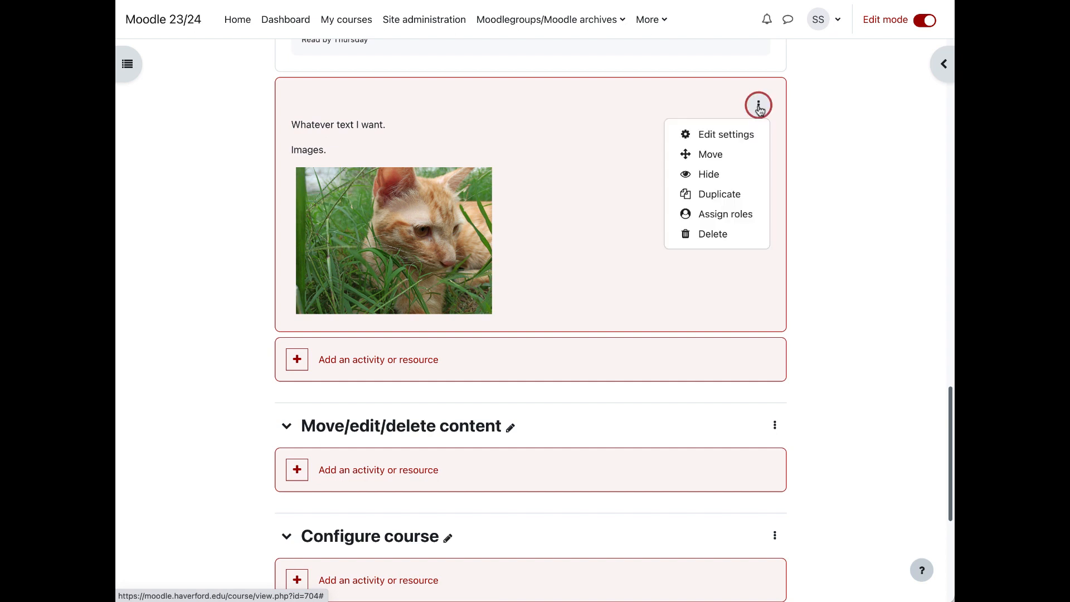
left_click(740, 154)
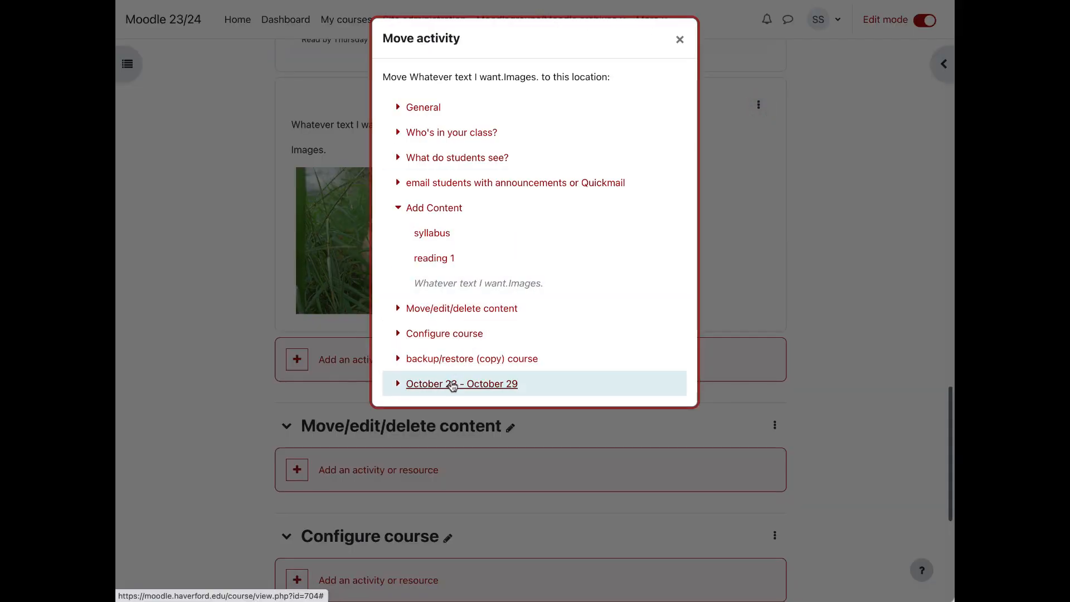
left_click(452, 385)
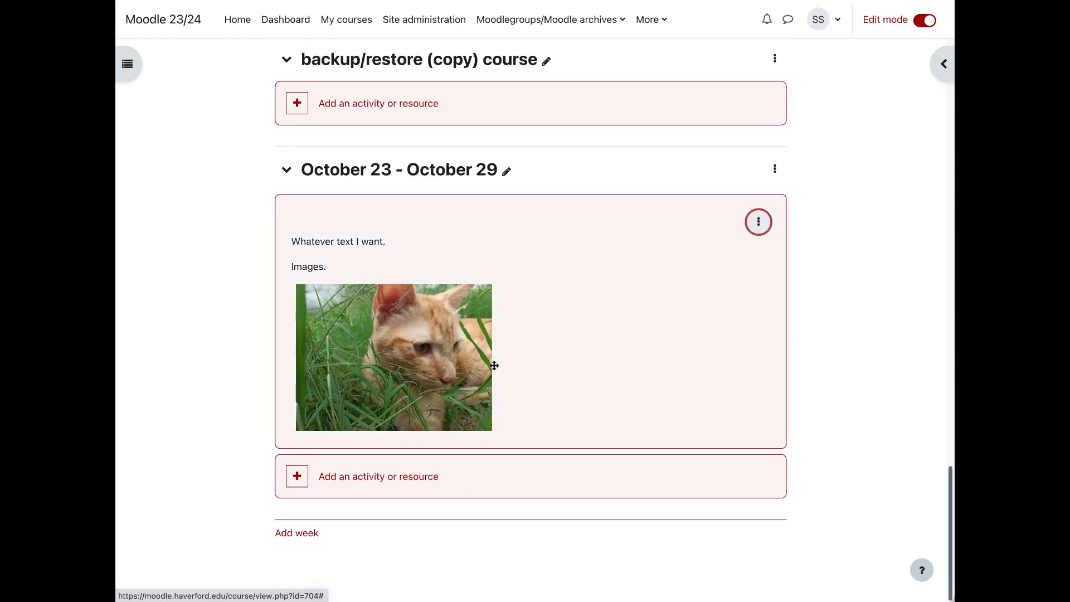
Step: Move the syllabus file from Add Content into the General section, directly below Announcements
left_click_drag(492, 363, 518, 277)
scroll(518, 282, "up", 15)
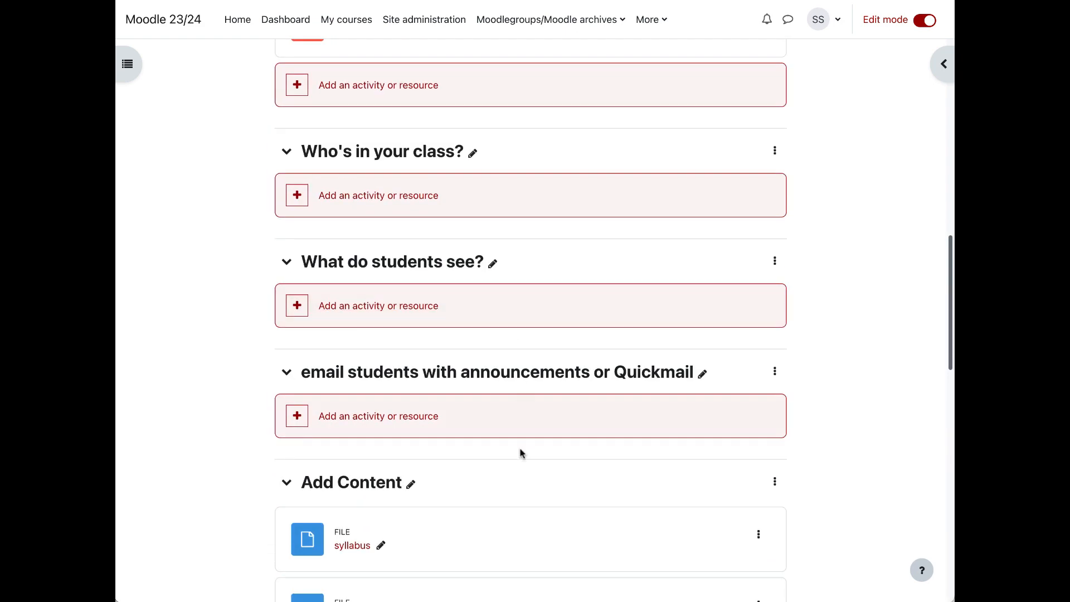
scroll(478, 540, "up", 1)
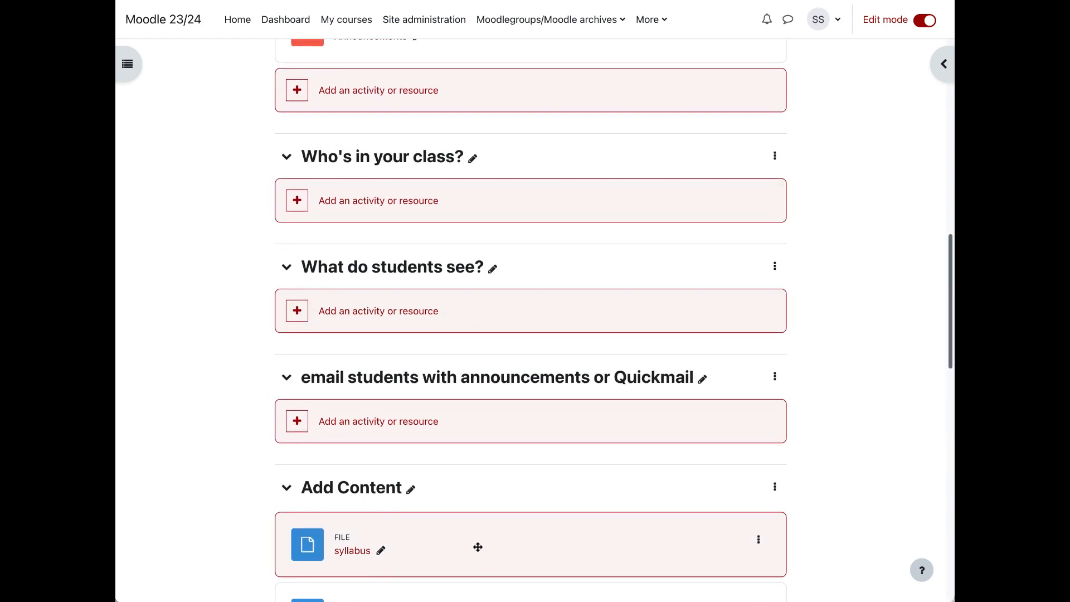
left_click_drag(477, 548, 468, 90)
scroll(470, 100, "up", 3)
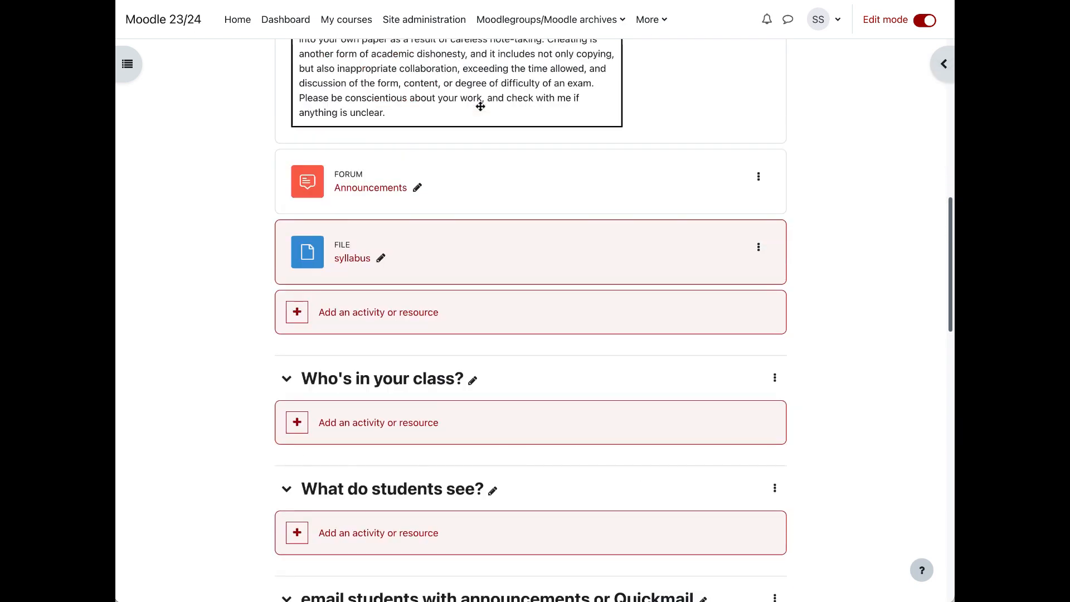
scroll(480, 114, "up", 6)
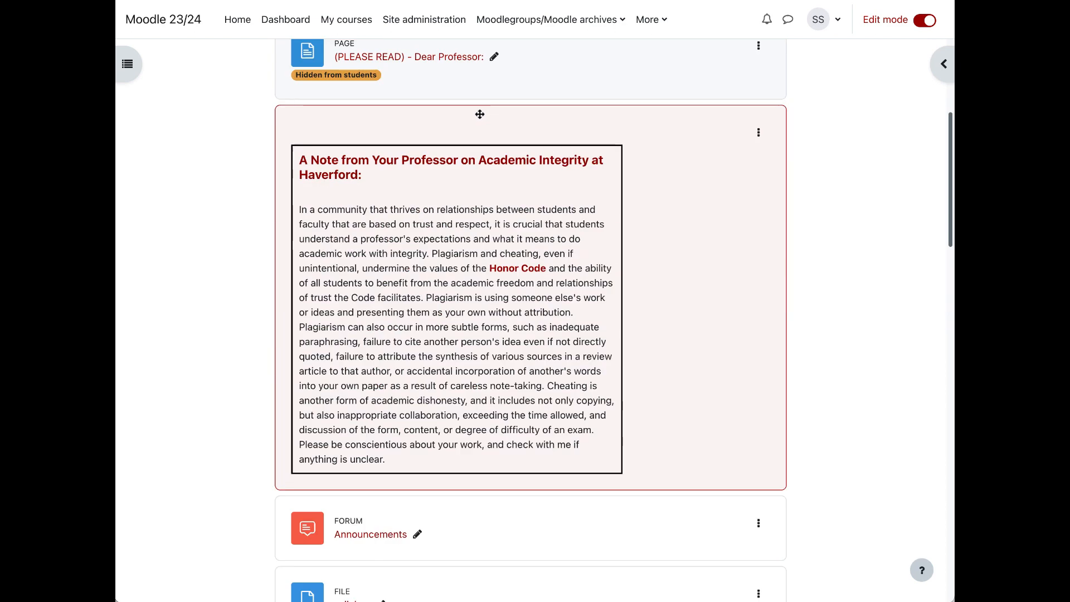
scroll(479, 114, "up", 1)
scroll(479, 114, "up", 2)
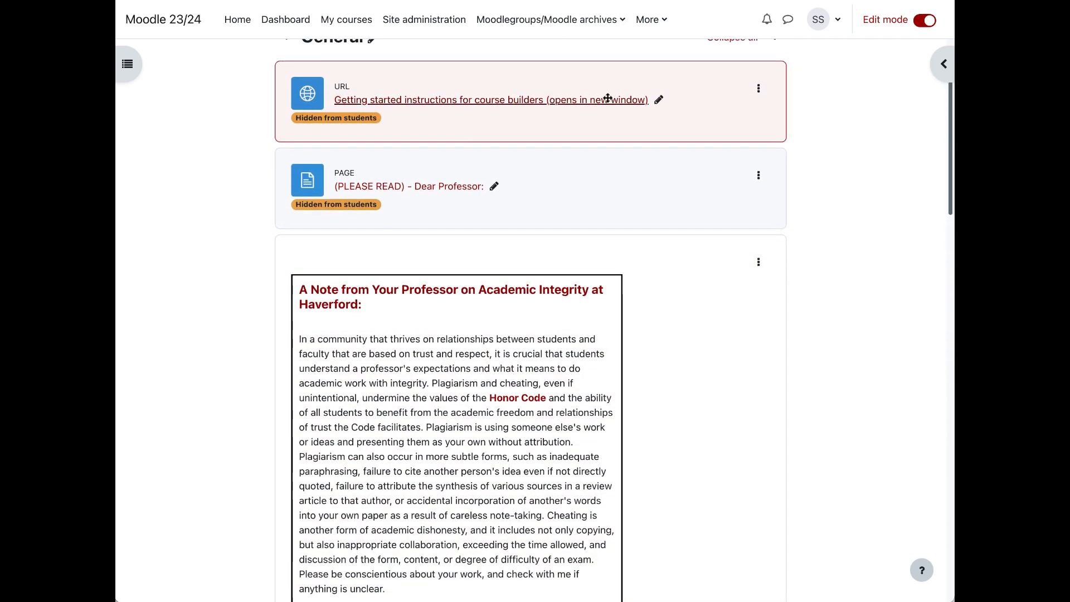
Step: Edit the "Who's in your class?" section and enter "Participant list" and "Roster report" on separate lines in its summary
scroll(621, 334, "down", 6)
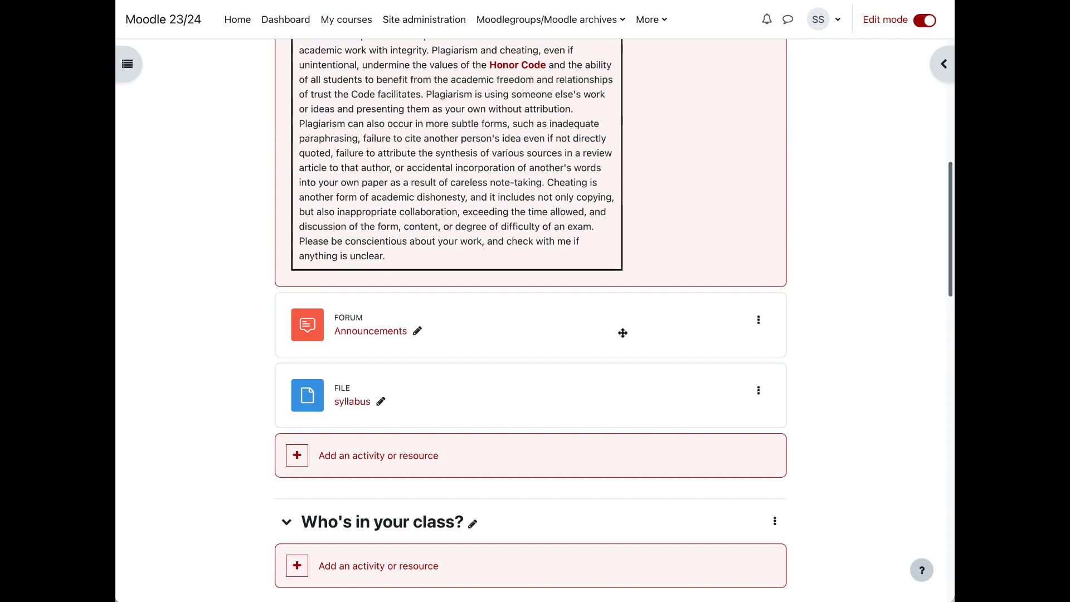
scroll(621, 333, "down", 2)
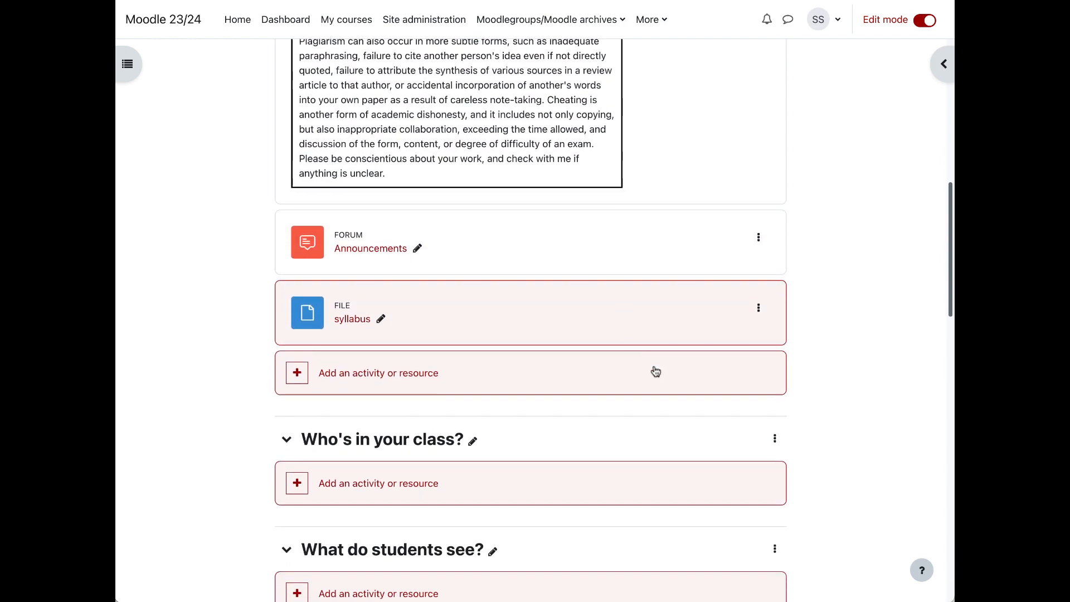
left_click(775, 440)
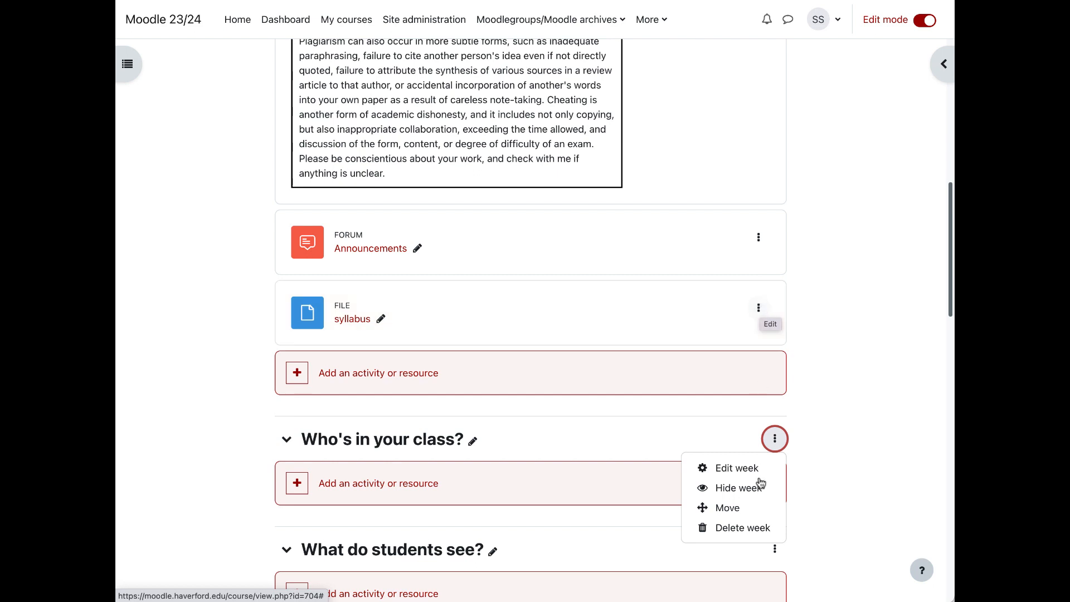
left_click(741, 470)
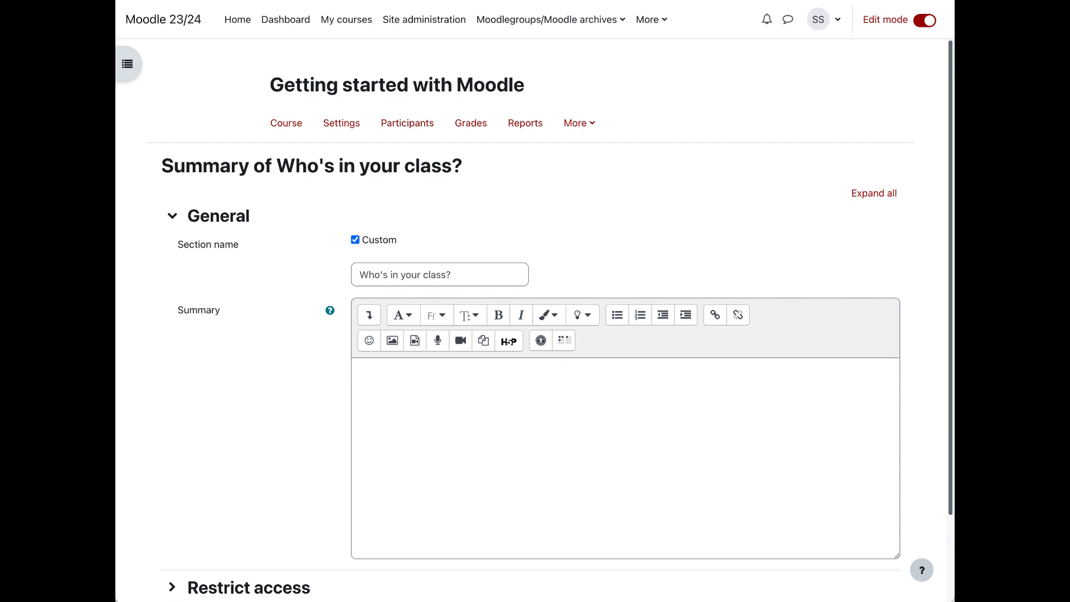
left_click(713, 427)
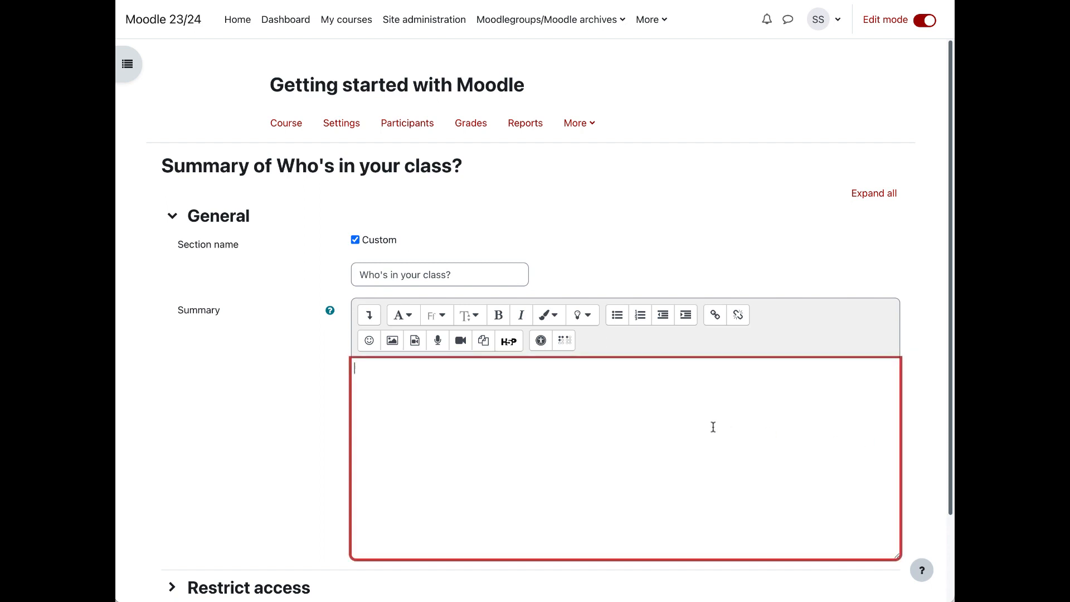
type("Participant list Roster report")
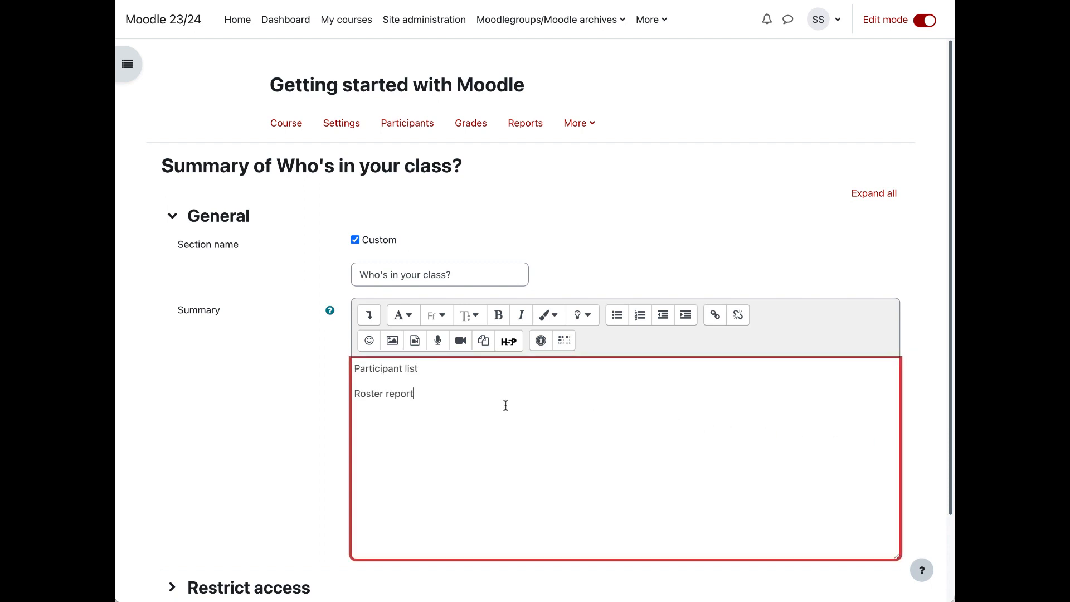
Step: Format both summary lines as a bulleted list, save the section, and check the summary on the course page
left_click_drag(431, 398, 354, 365)
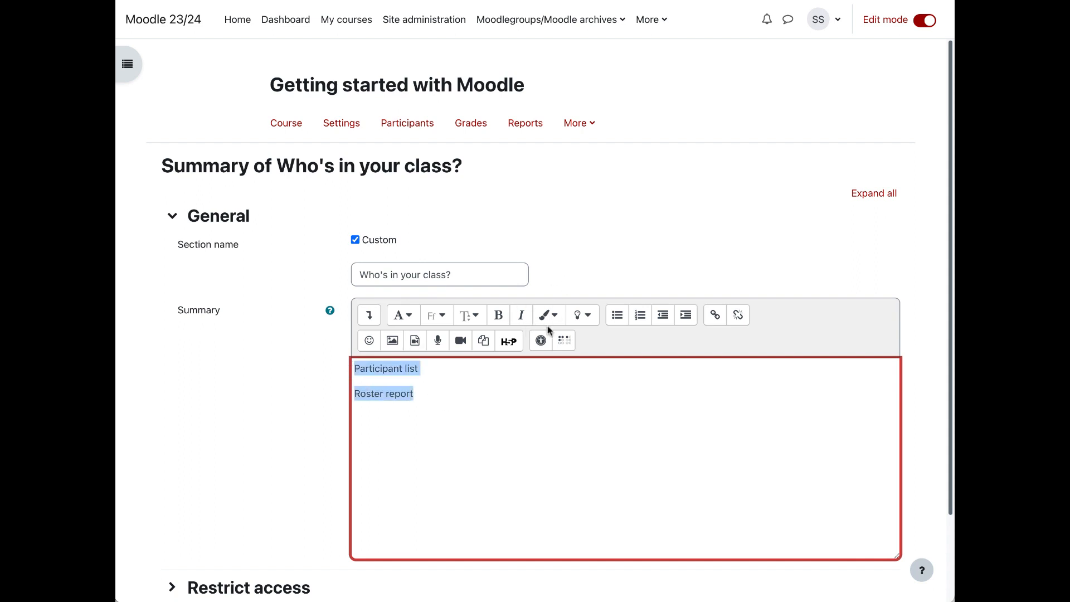
left_click(617, 314)
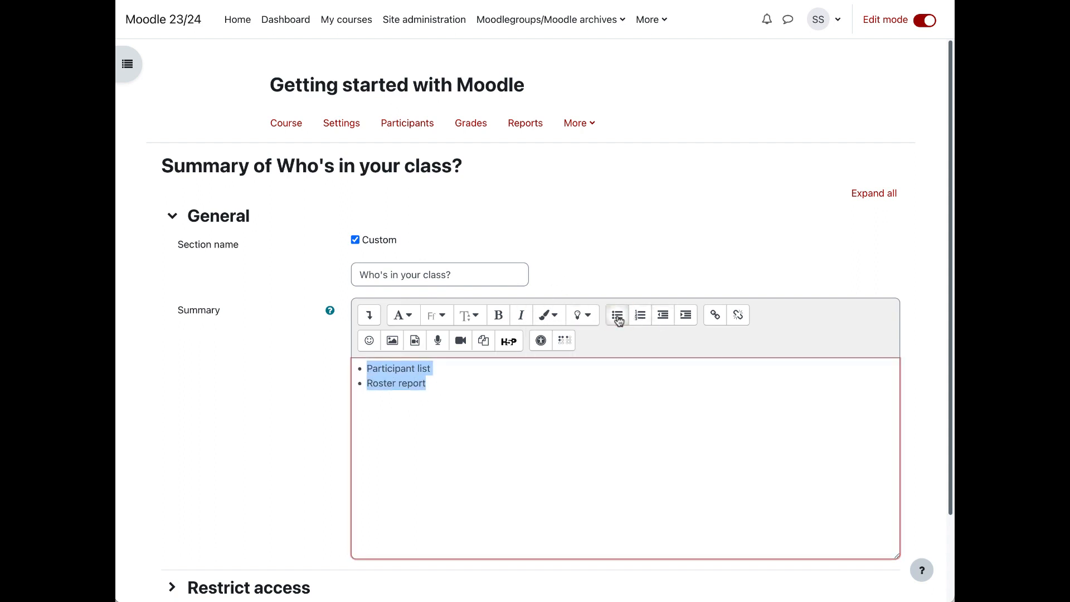
scroll(555, 472, "down", 3)
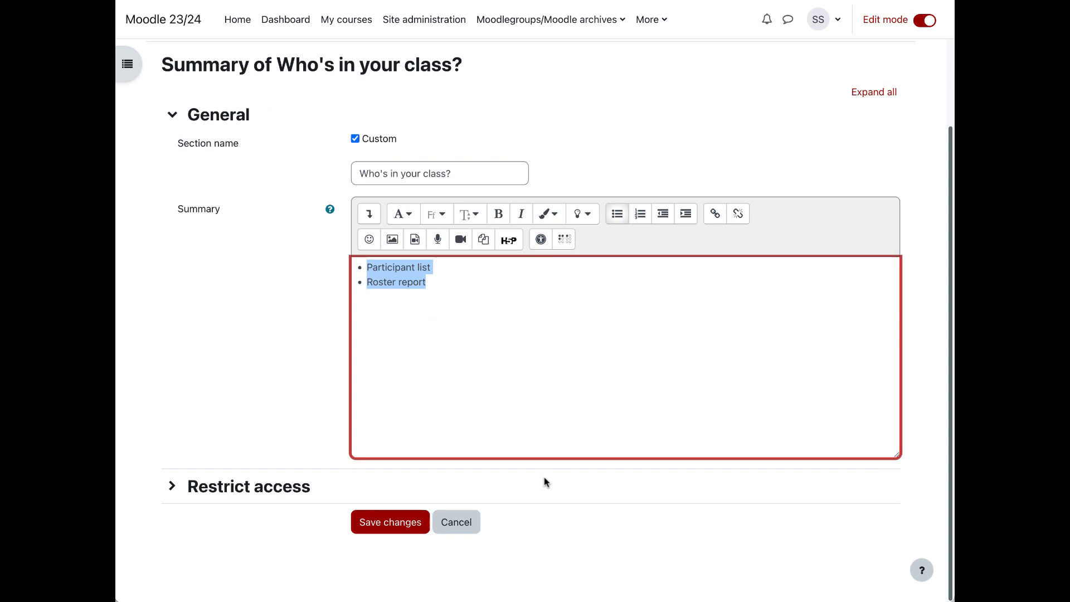
left_click(400, 529)
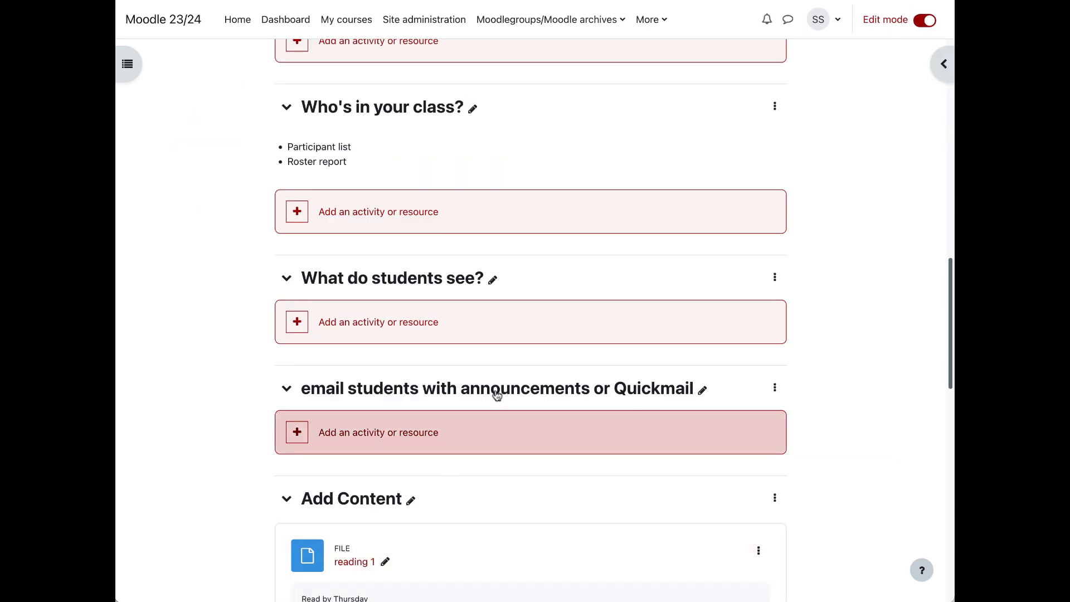
scroll(496, 390, "up", 5)
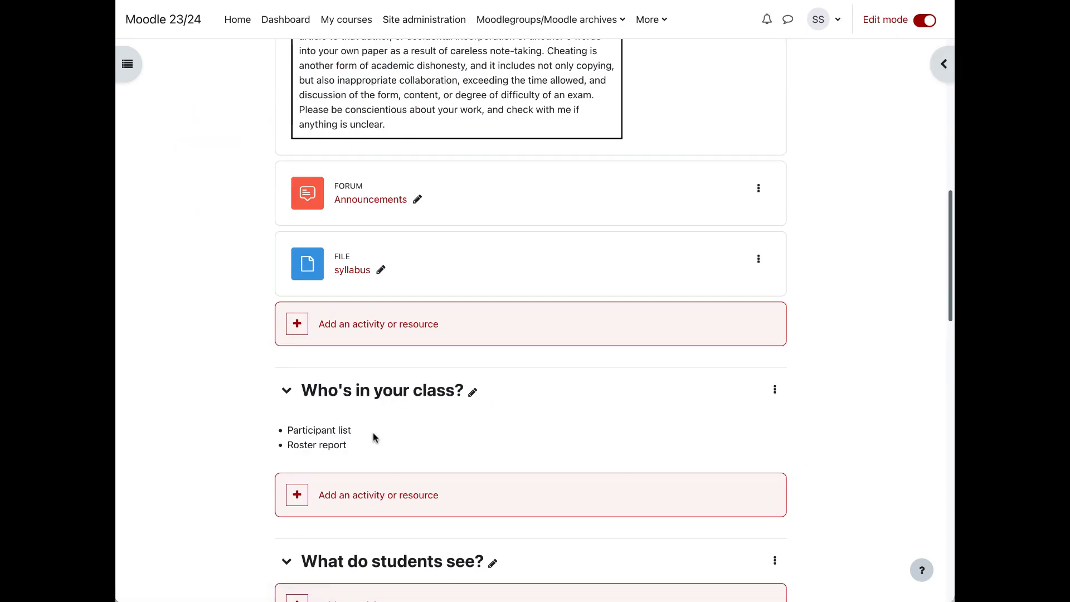
Step: Hide the October 23 - October 29 section from students
scroll(373, 432, "down", 10)
scroll(373, 432, "down", 3)
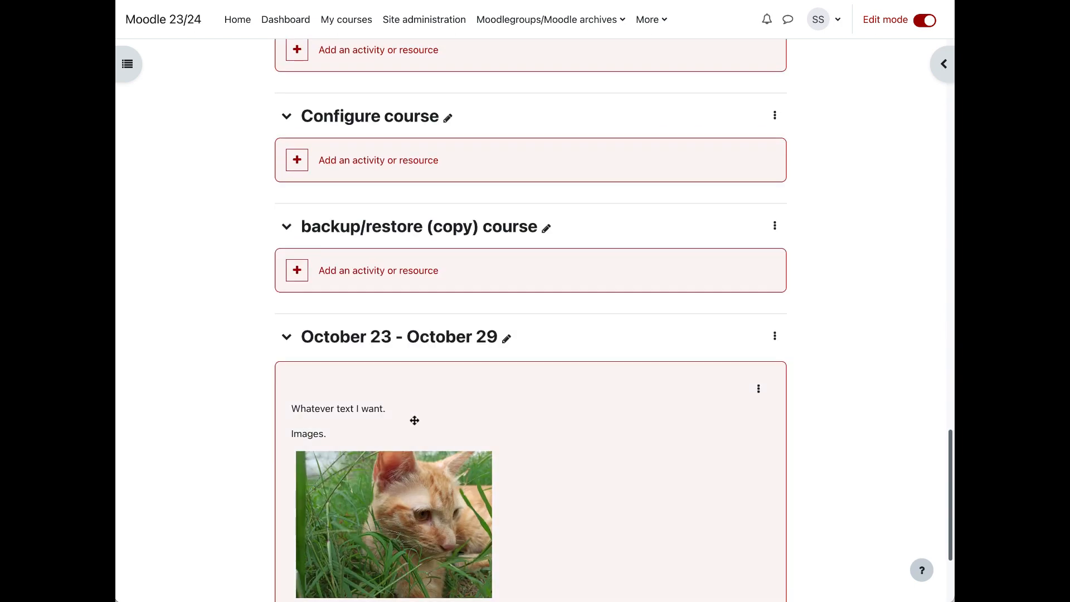
scroll(422, 420, "up", 8)
scroll(385, 267, "up", 7)
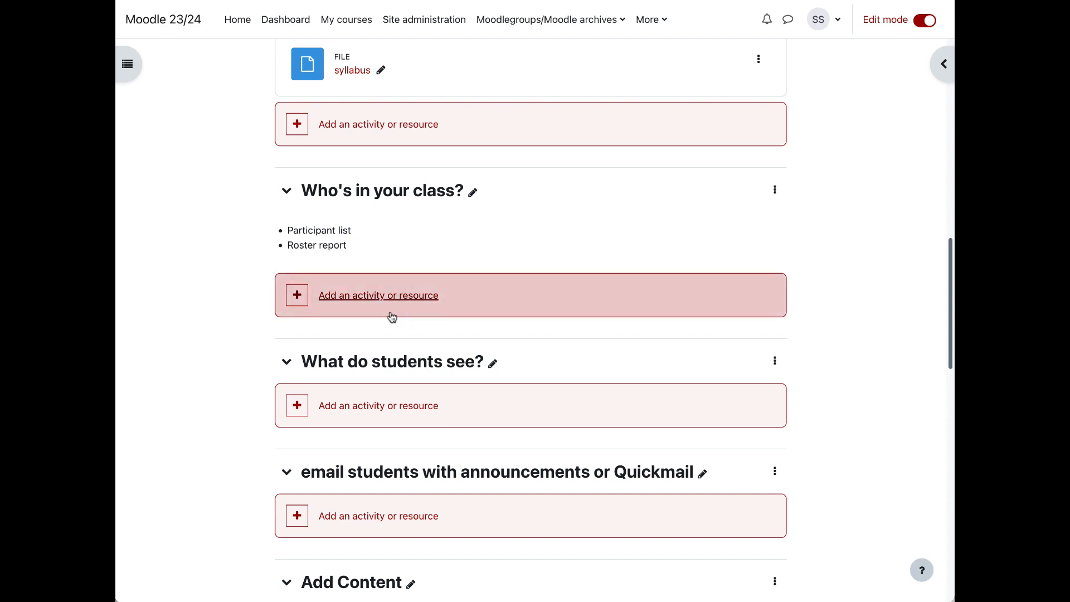
left_click(774, 470)
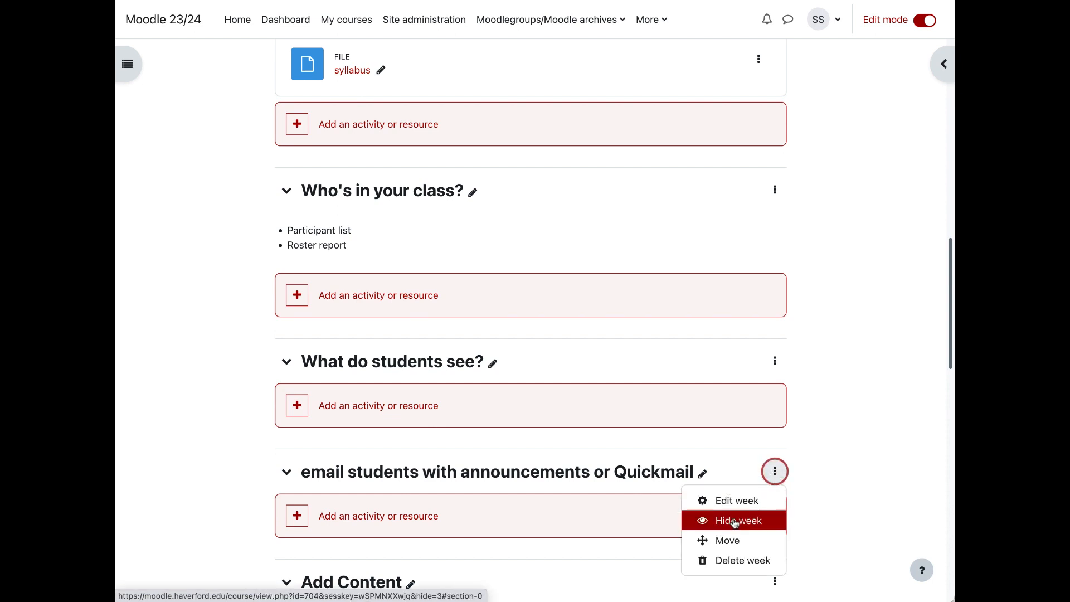
left_click(884, 501)
scroll(884, 504, "down", 6)
scroll(884, 504, "down", 10)
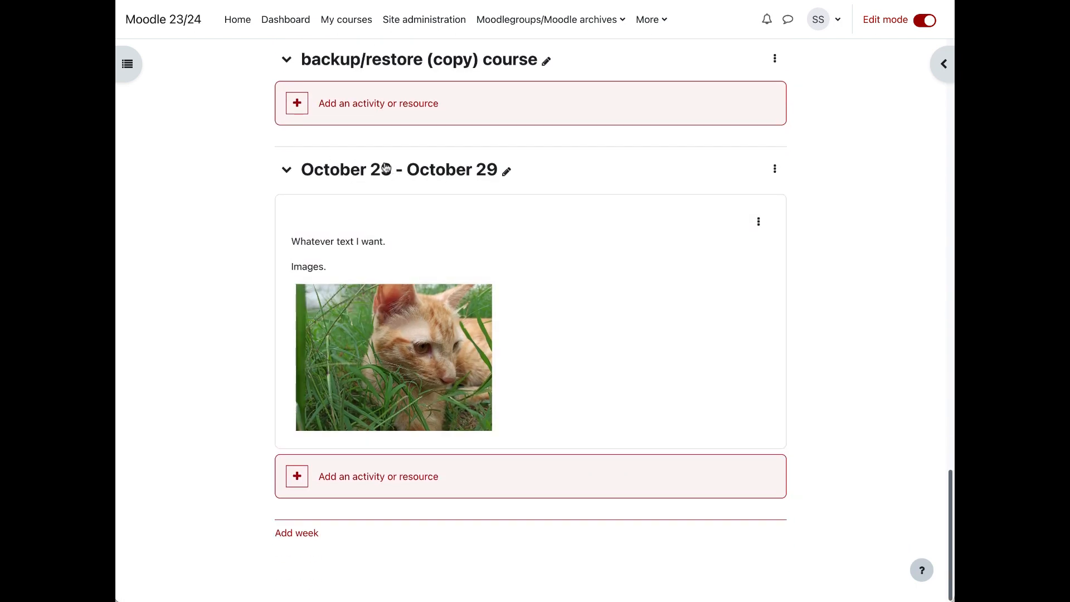
left_click(774, 169)
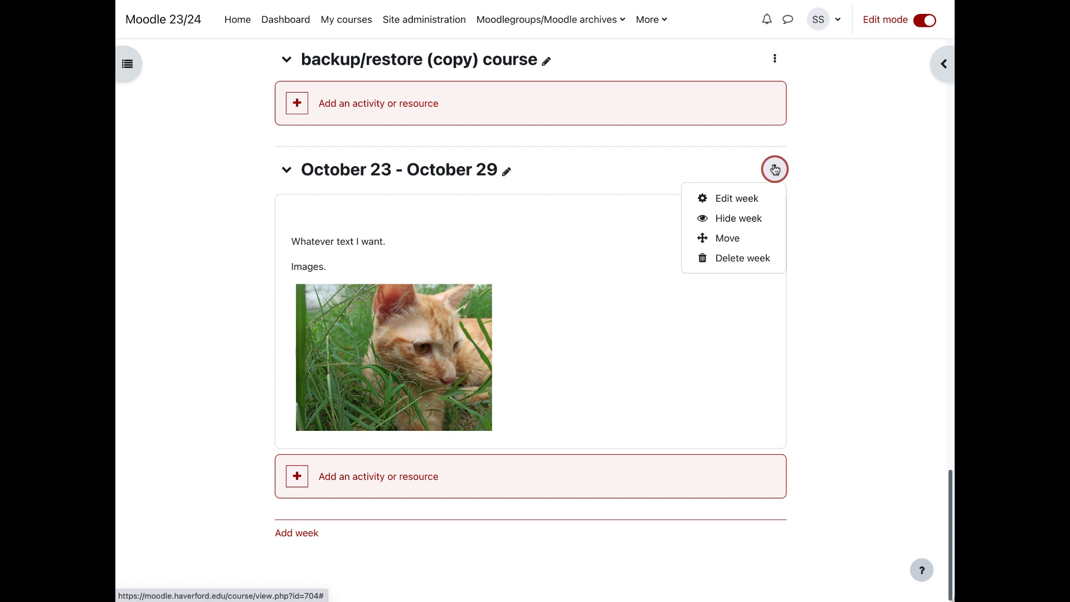
left_click(732, 219)
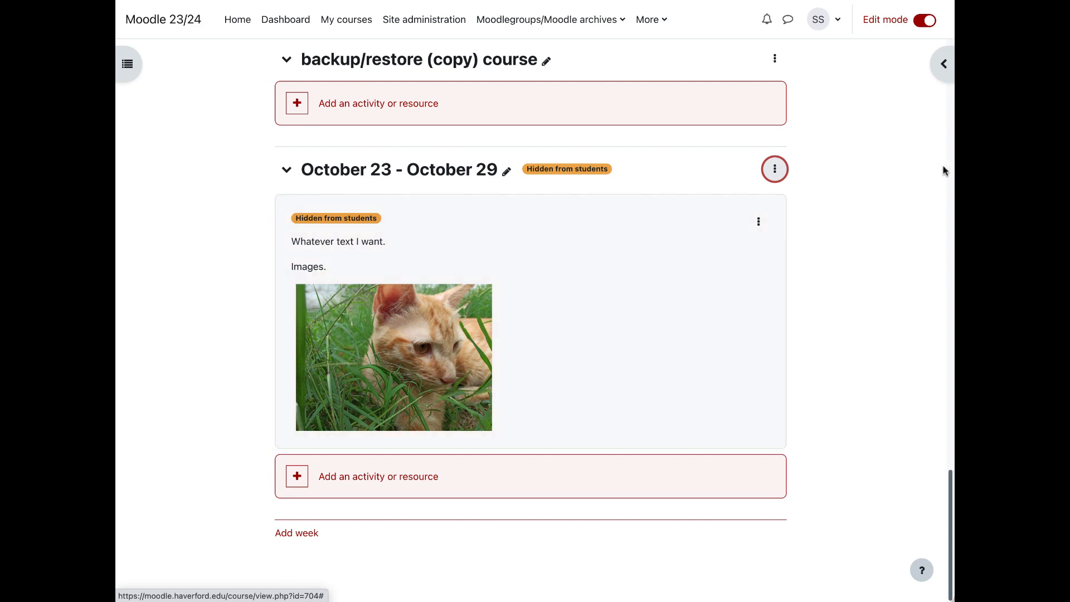
Step: Switch the role to Registered Student to view the course as a student
scroll(950, 471, "up", 20)
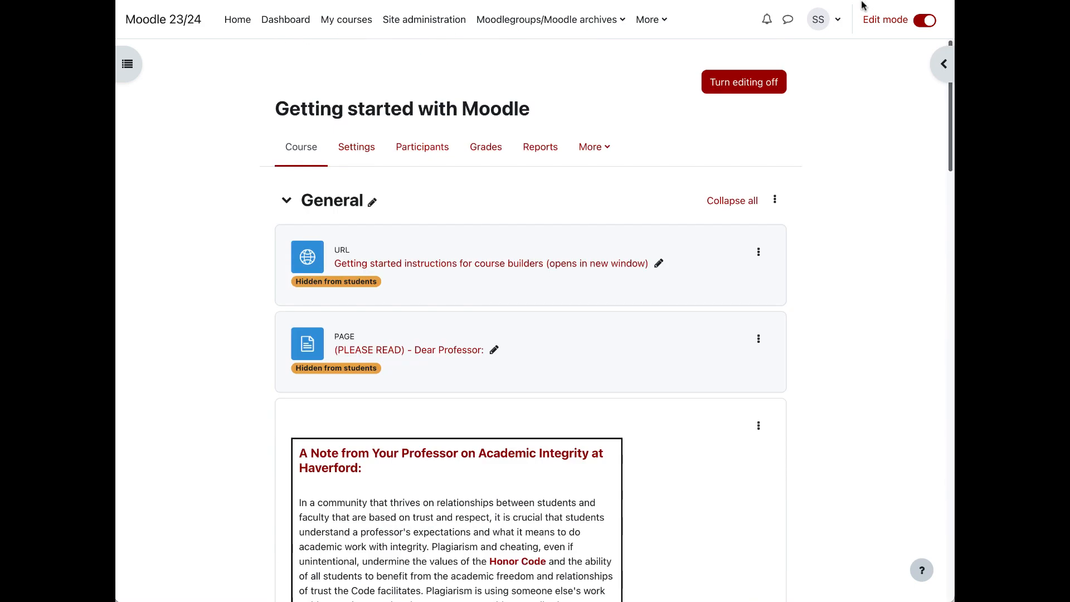
left_click(831, 22)
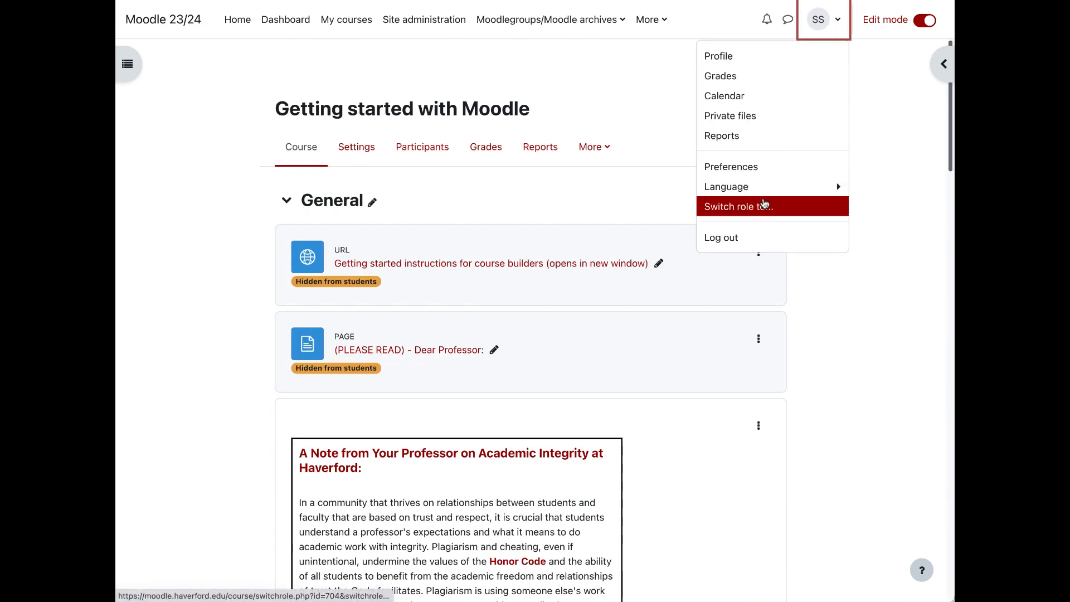
left_click(781, 210)
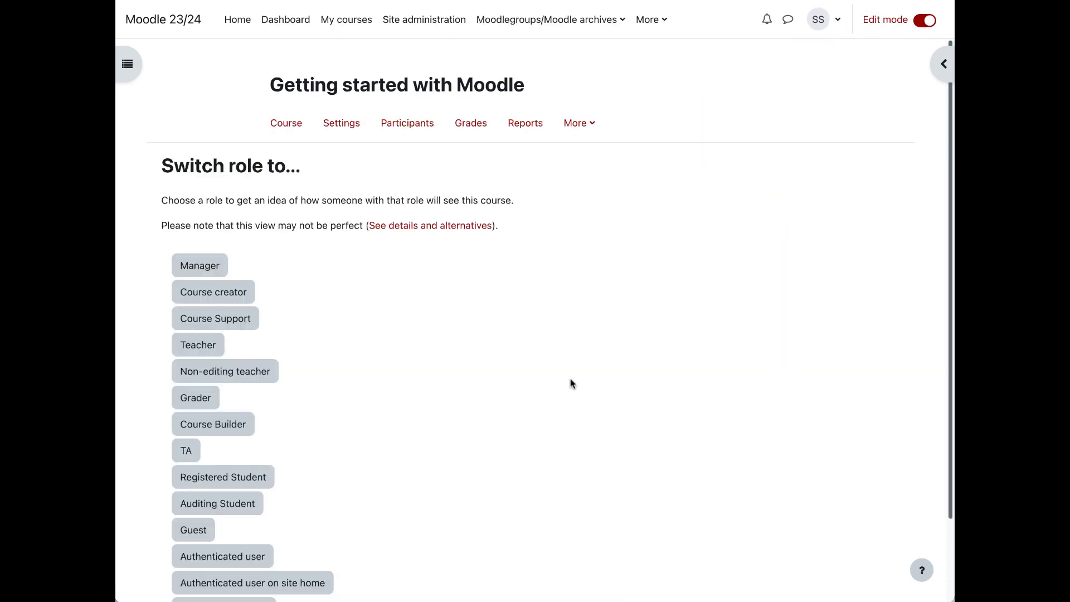
left_click(223, 485)
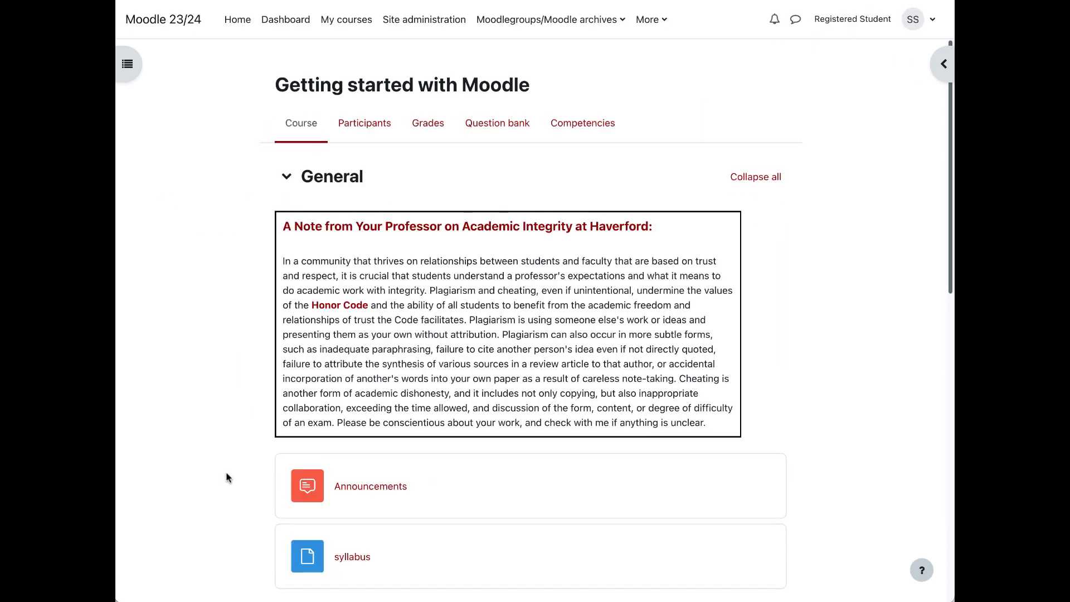
Step: Examine how the course sections, including the hidden October 23 - October 29 section, appear to a registered student
scroll(226, 477, "down", 10)
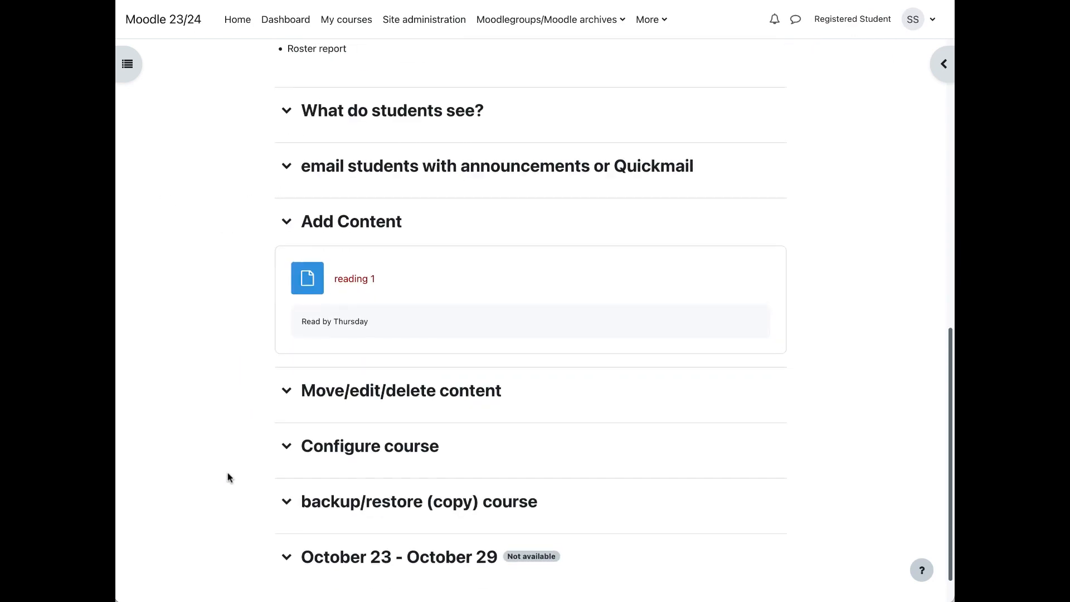
scroll(227, 478, "down", 2)
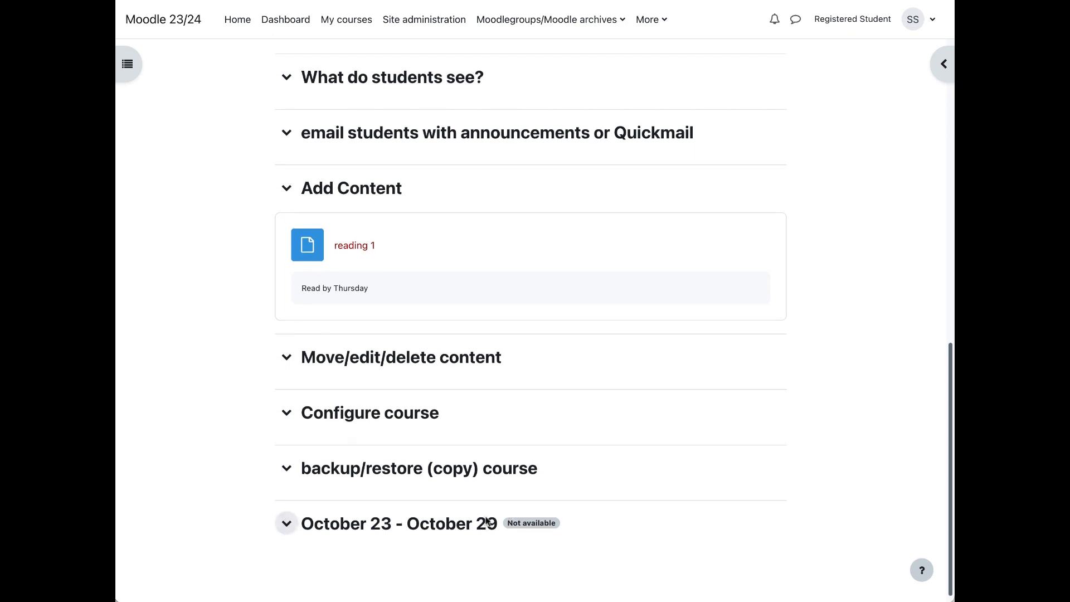
scroll(576, 522, "up", 1)
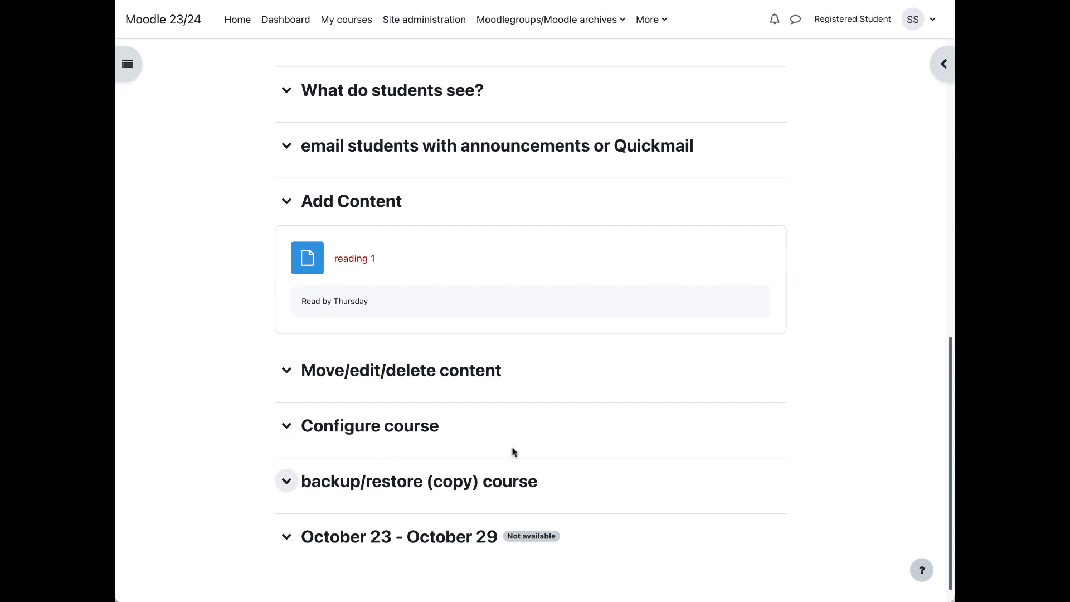
scroll(511, 449, "up", 5)
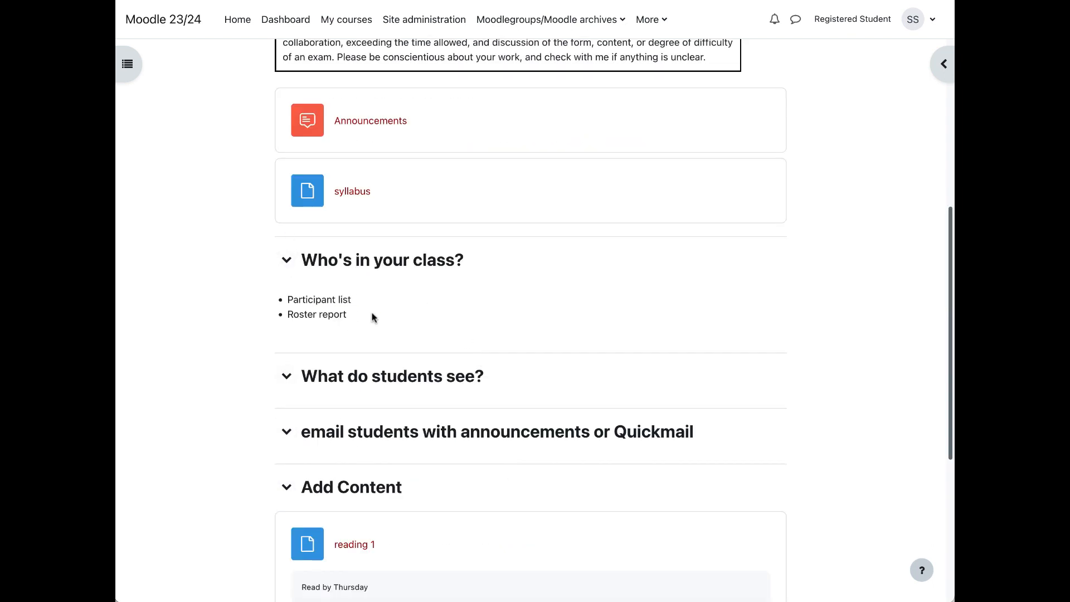
scroll(373, 317, "up", 1)
scroll(468, 501, "down", 1)
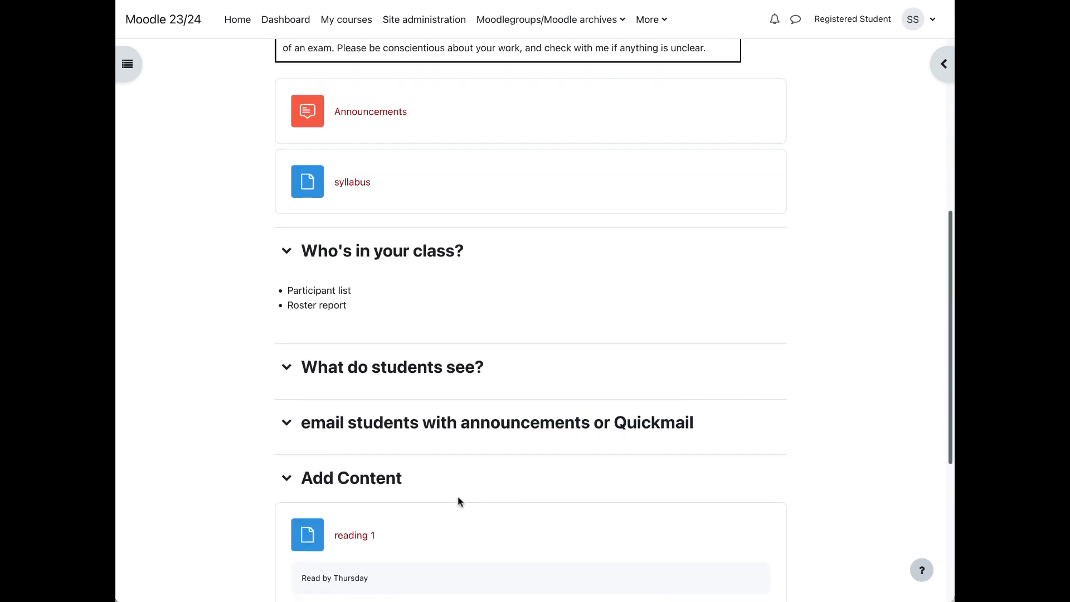
scroll(255, 473, "down", 10)
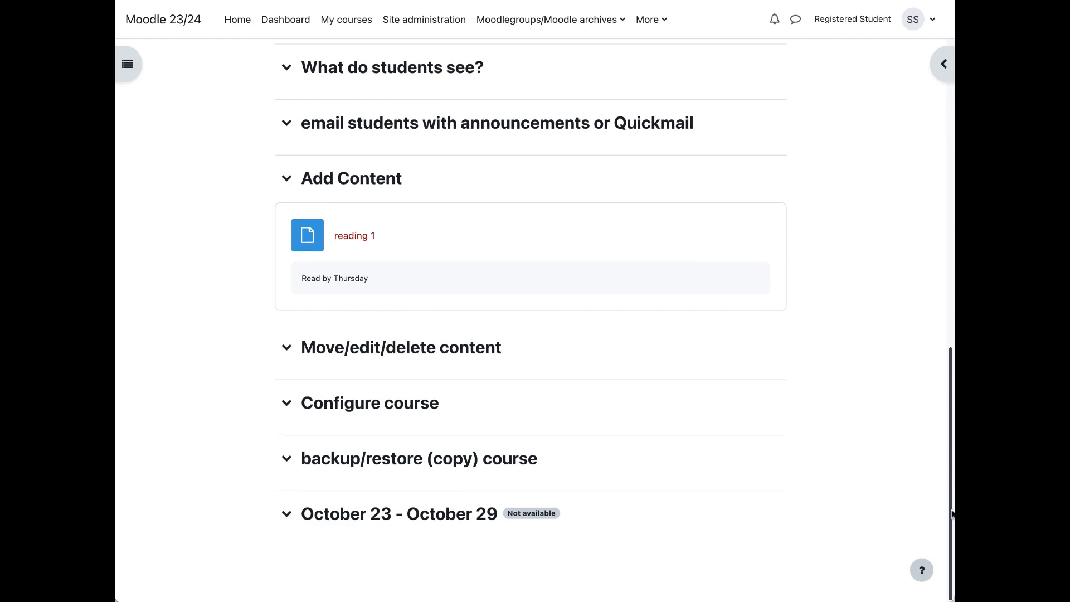
Step: Leave the student view and return to the normal role in the course
left_click_drag(951, 518, 951, 212)
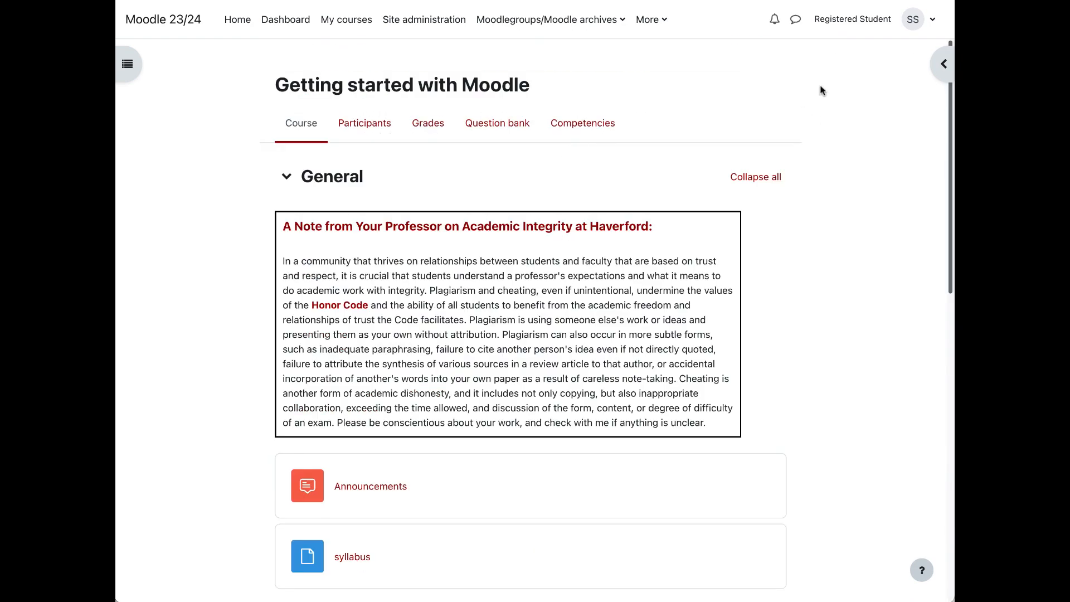
left_click(867, 11)
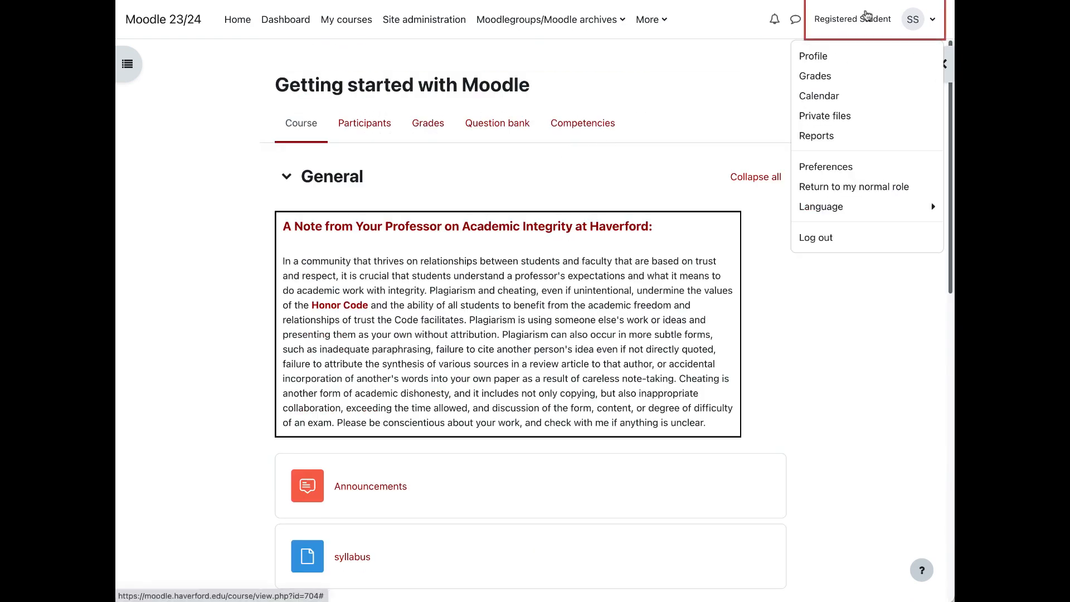
left_click(822, 186)
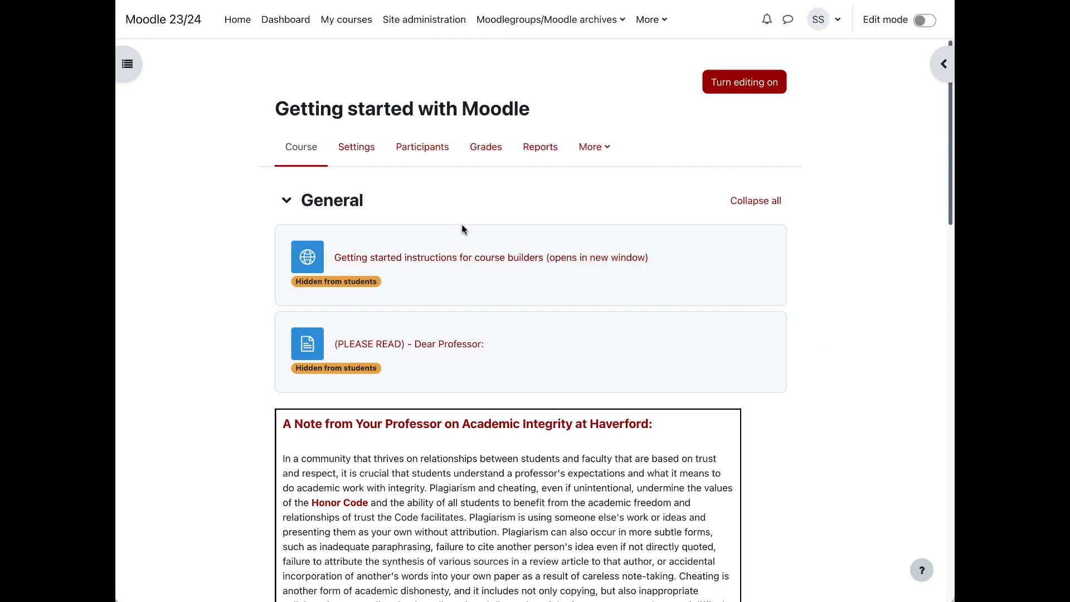
Step: Open the settings of the Getting started with Moodle course and set the course visibility to Show
left_click_drag(949, 146, 950, 474)
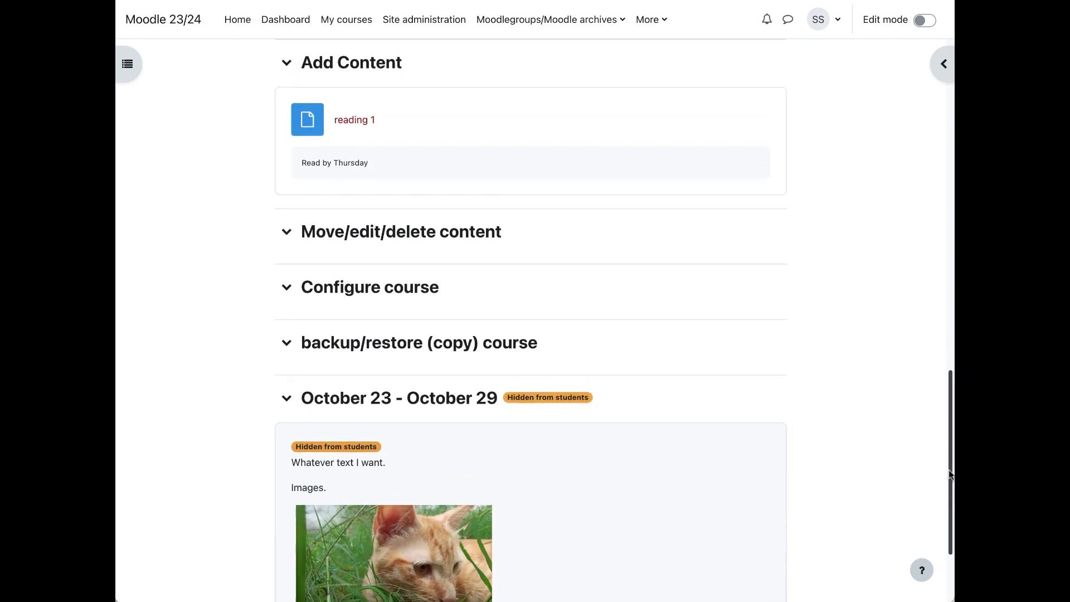
left_click_drag(947, 164, 938, 380)
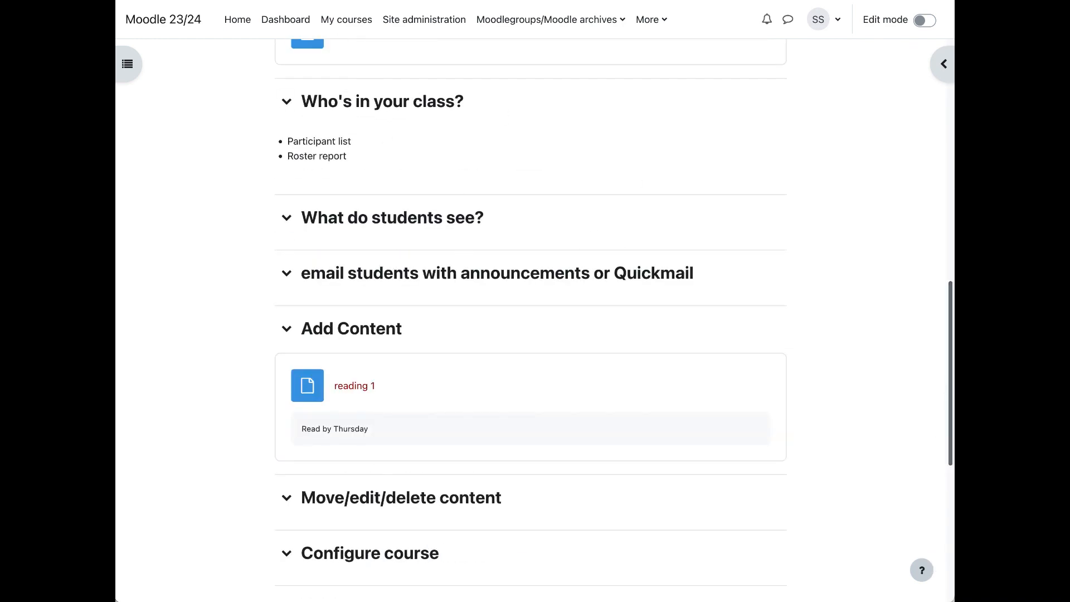
left_click_drag(948, 413, 579, 127)
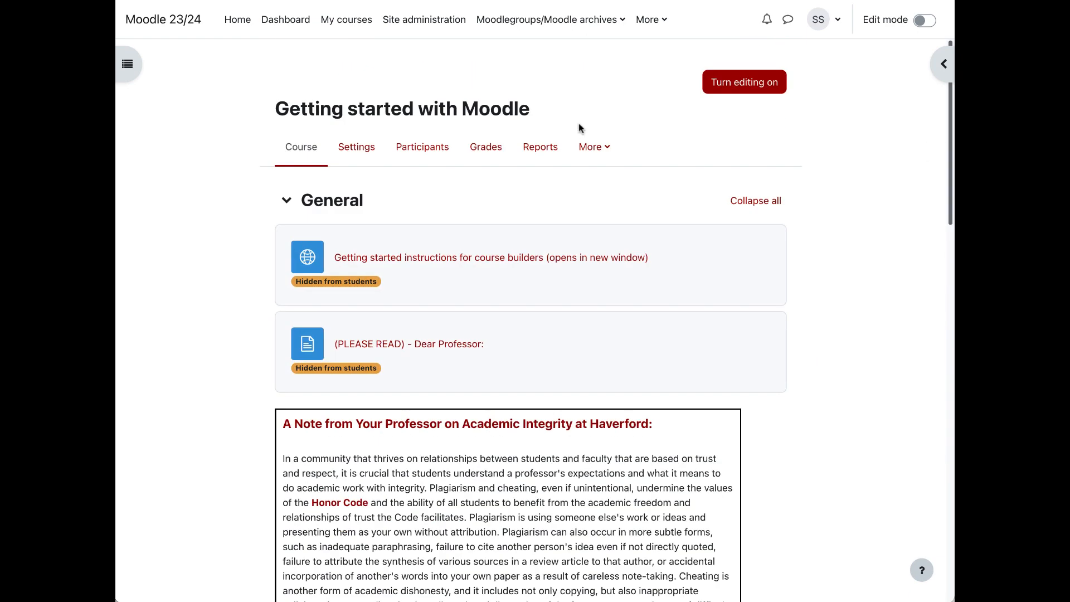
left_click(371, 151)
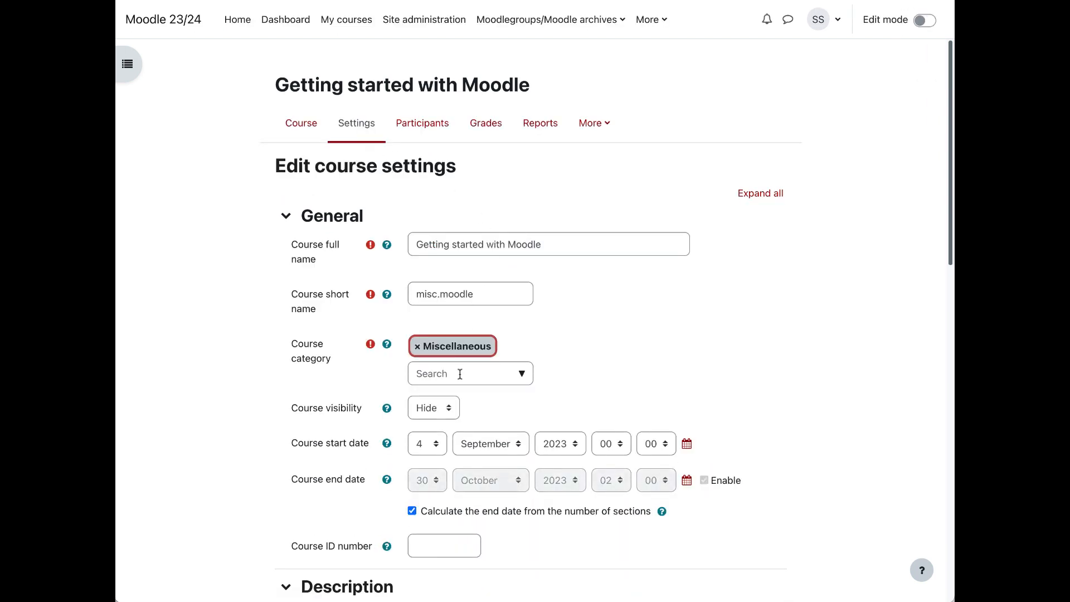
left_click(425, 418)
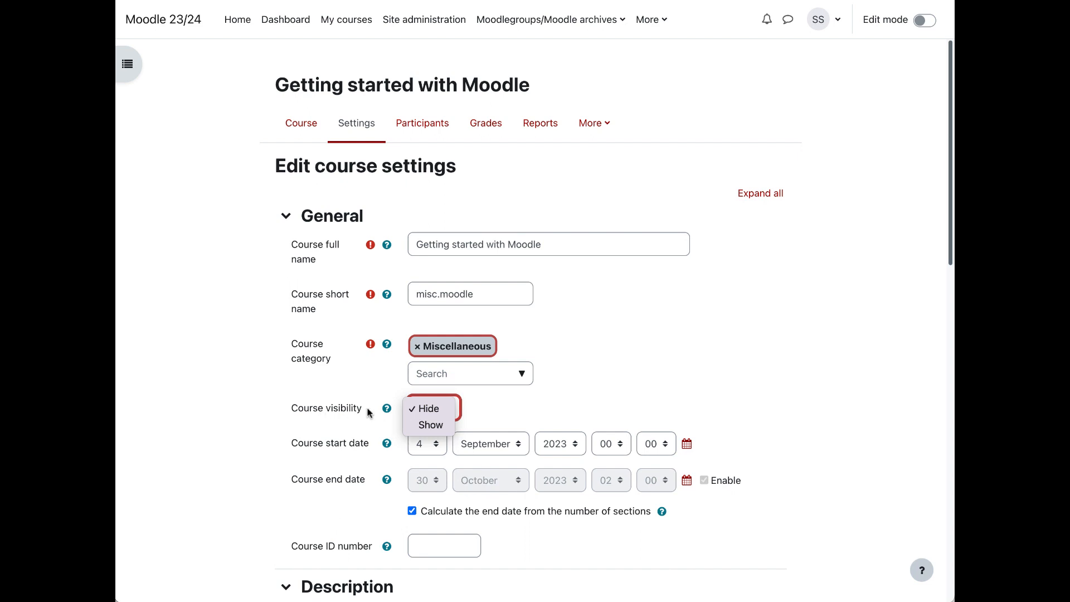
left_click(437, 429)
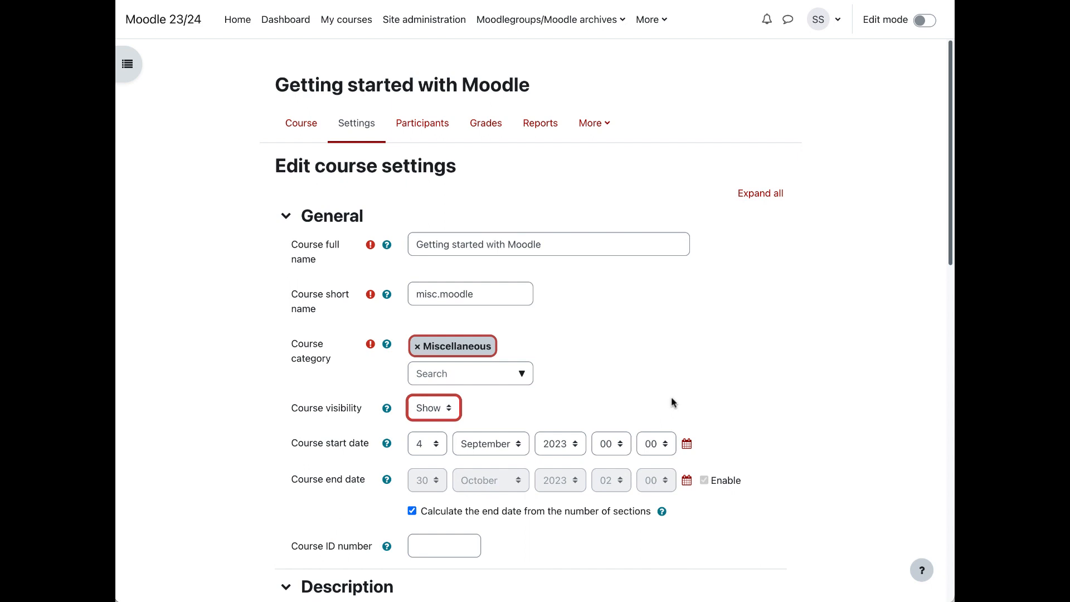
Step: Enter the course summary "Learn how to get started using Moodle to teach your class."
scroll(671, 398, "down", 2)
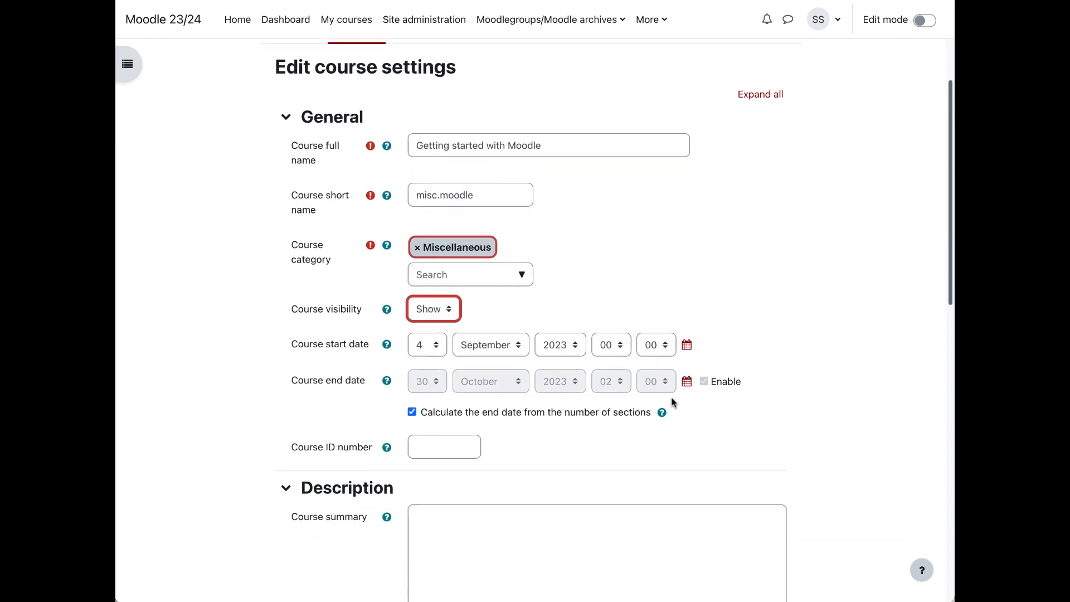
scroll(544, 318, "down", 5)
left_click(543, 314)
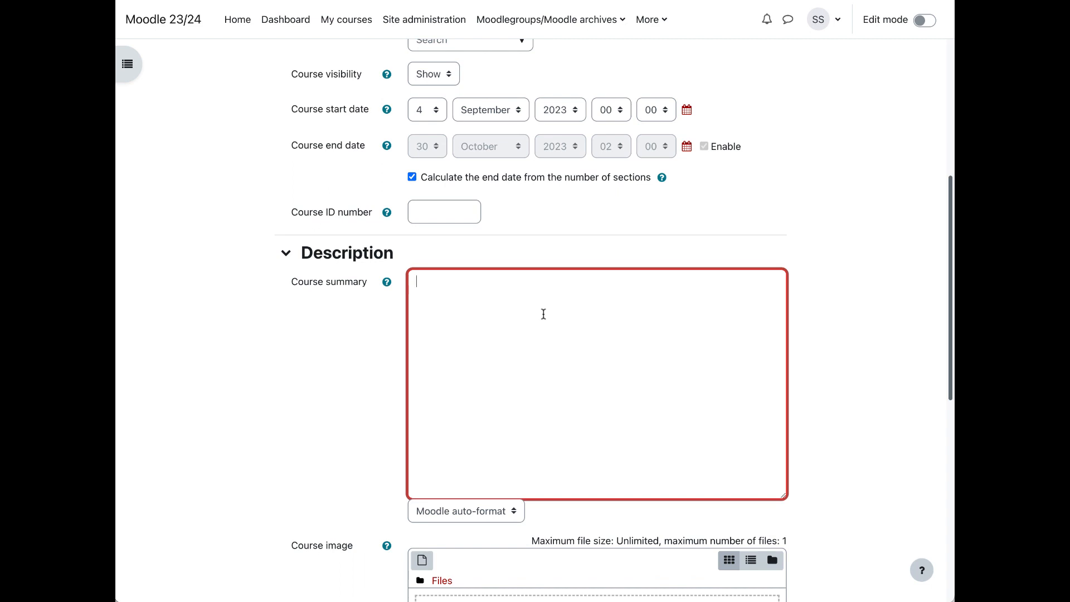
type("Learn how to get started using Moodle to teach your class.")
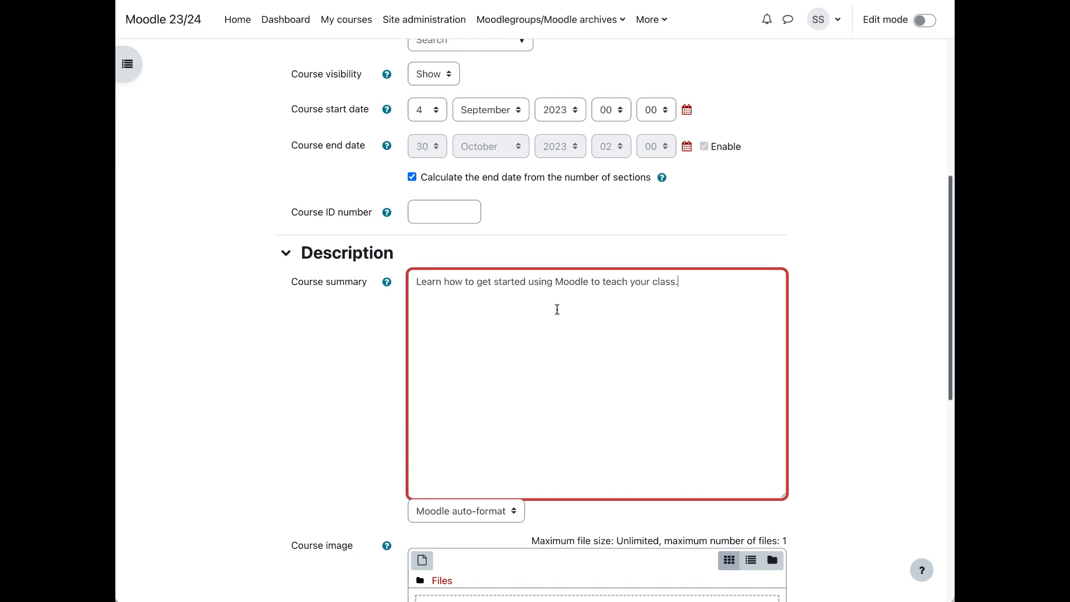
Step: Add "spring at hc.jpeg" from the sample course files folder in Finder as the course image
scroll(557, 309, "down", 5)
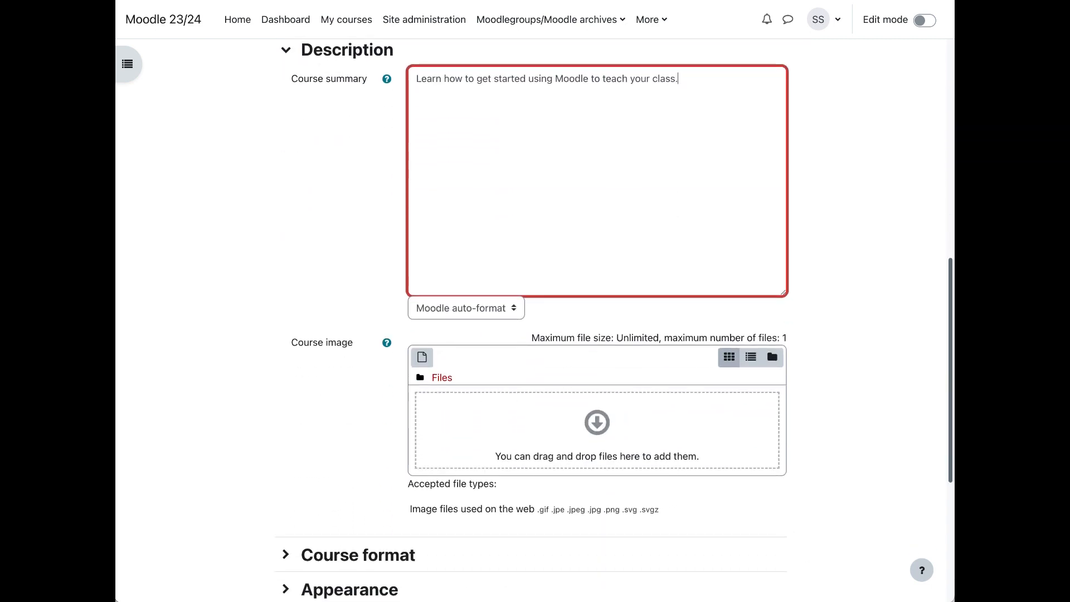
key("super+Tab")
left_click(832, 264)
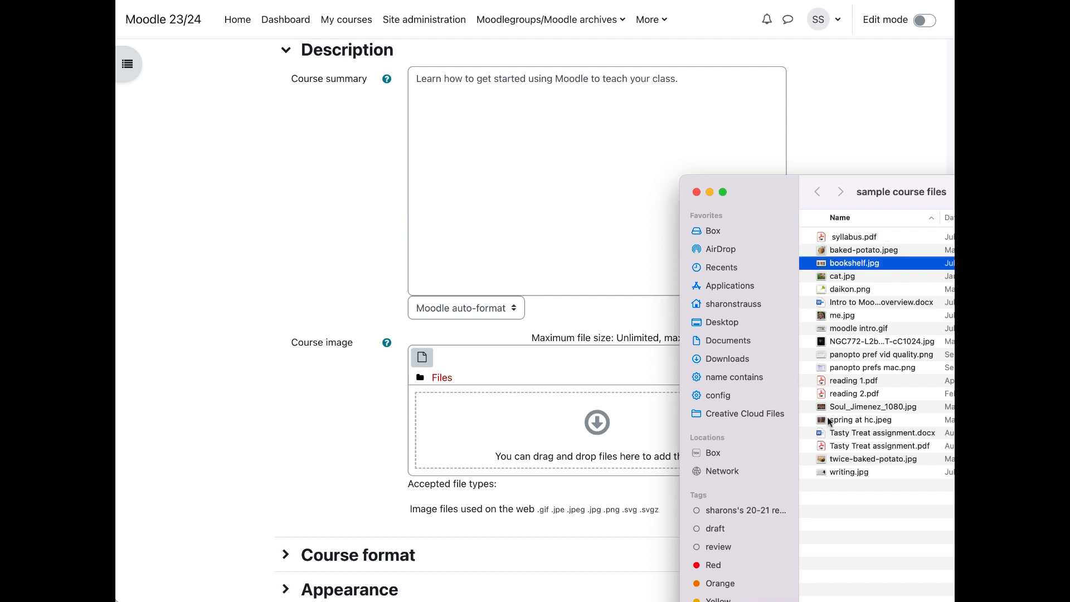
left_click(827, 422)
left_click_drag(822, 419, 575, 431)
Step: Set the course format to Topics format with hidden sections completely invisible, and save the course settings
scroll(575, 431, "down", 5)
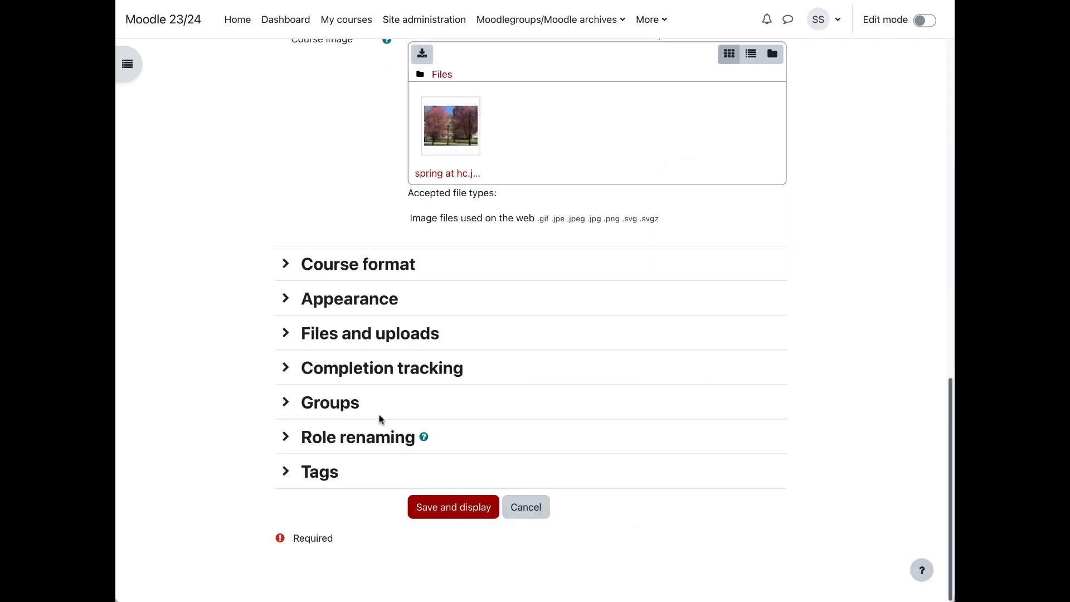
left_click(285, 263)
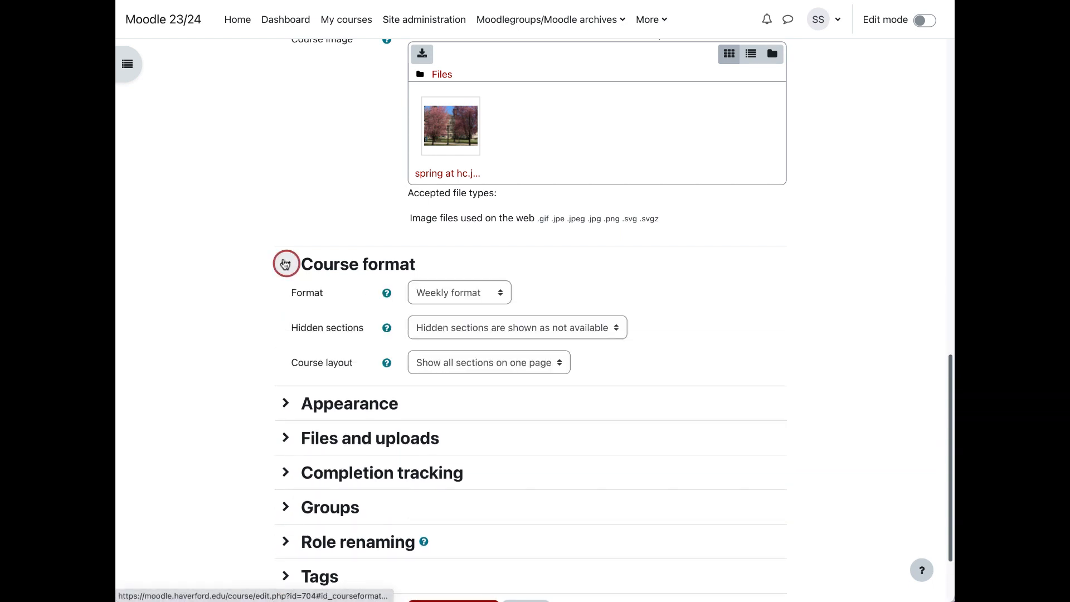
left_click(467, 294)
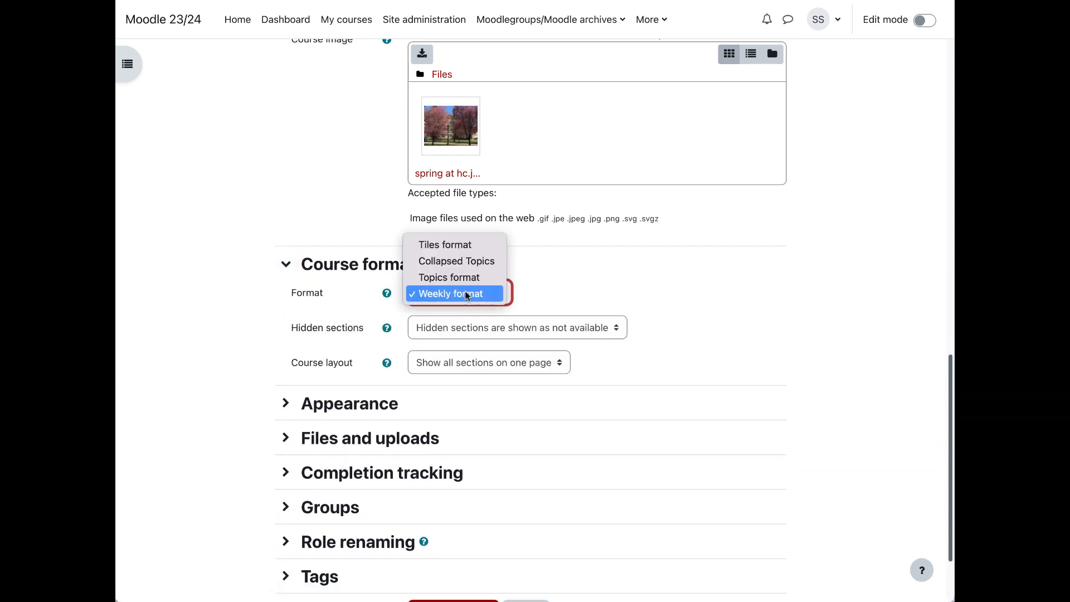
left_click(466, 277)
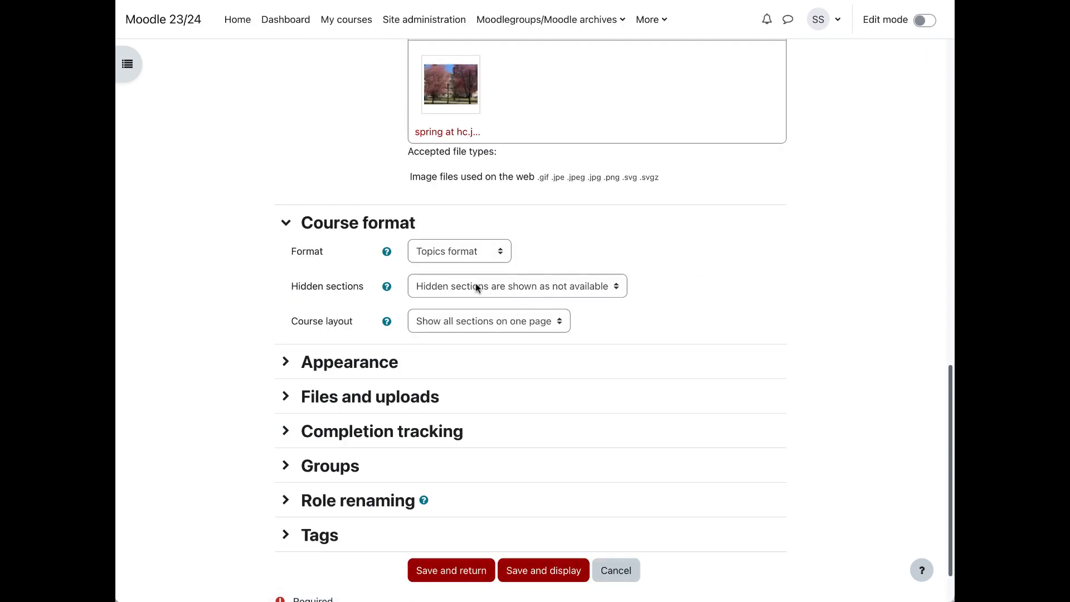
left_click(593, 285)
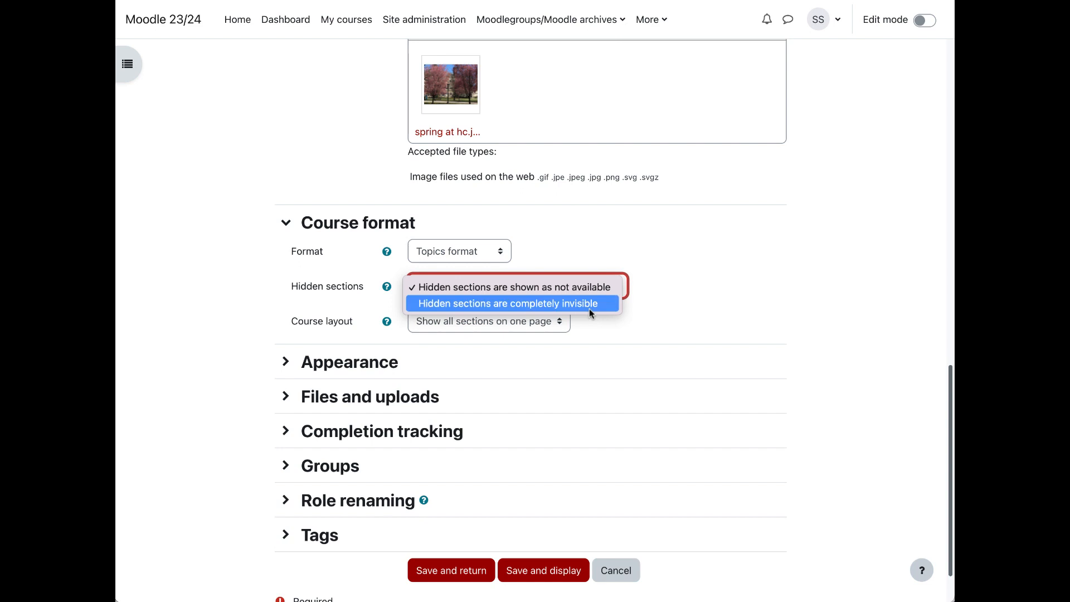
left_click(589, 309)
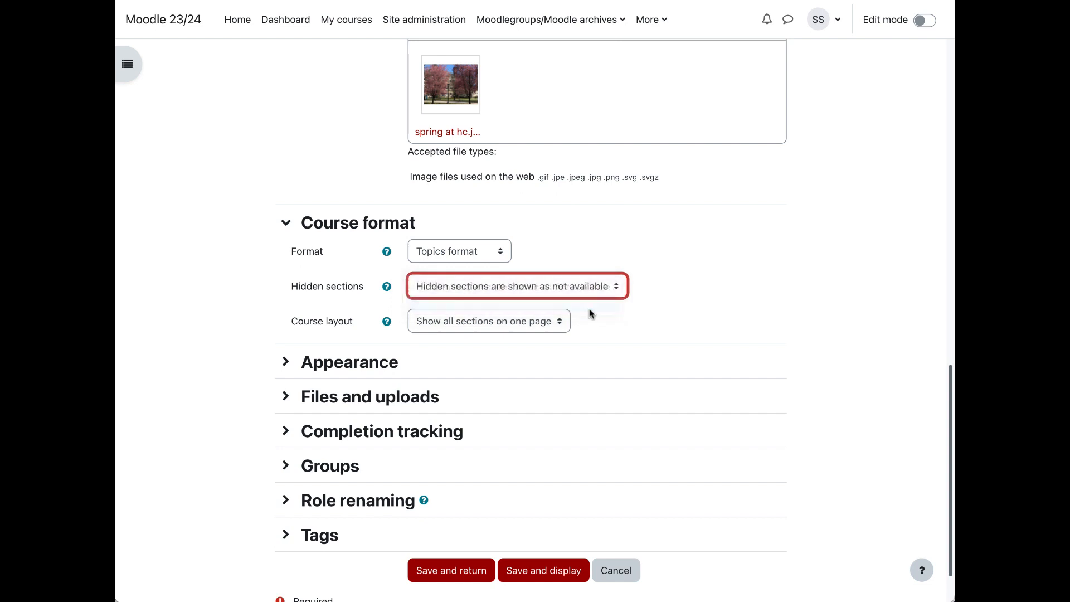
left_click(473, 570)
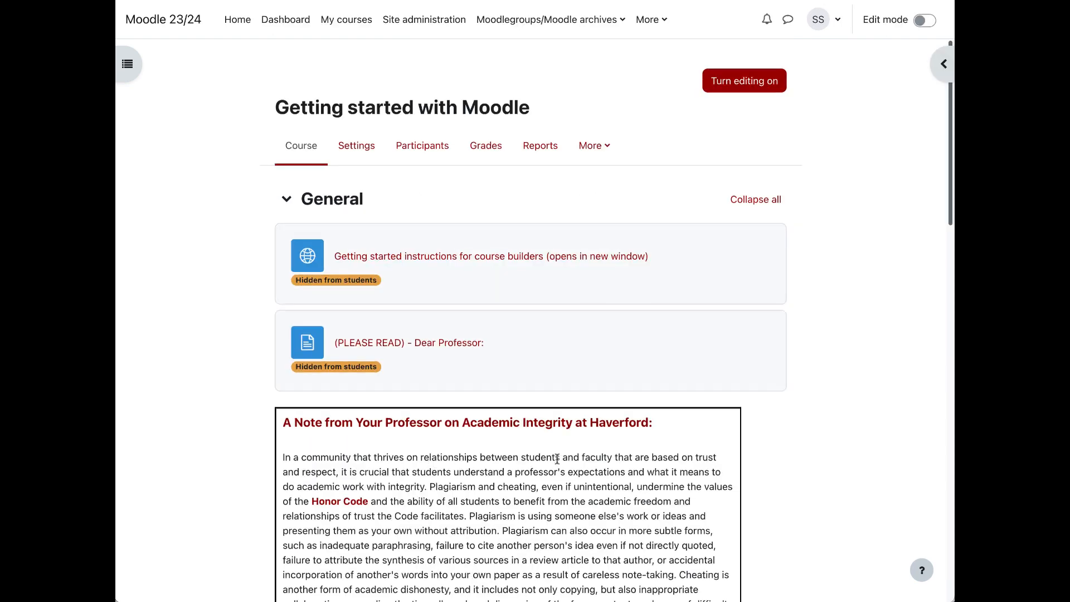
Step: Review the sections on the course page, both in the normal role and as a Registered Student
scroll(563, 491, "down", 10)
scroll(558, 458, "down", 11)
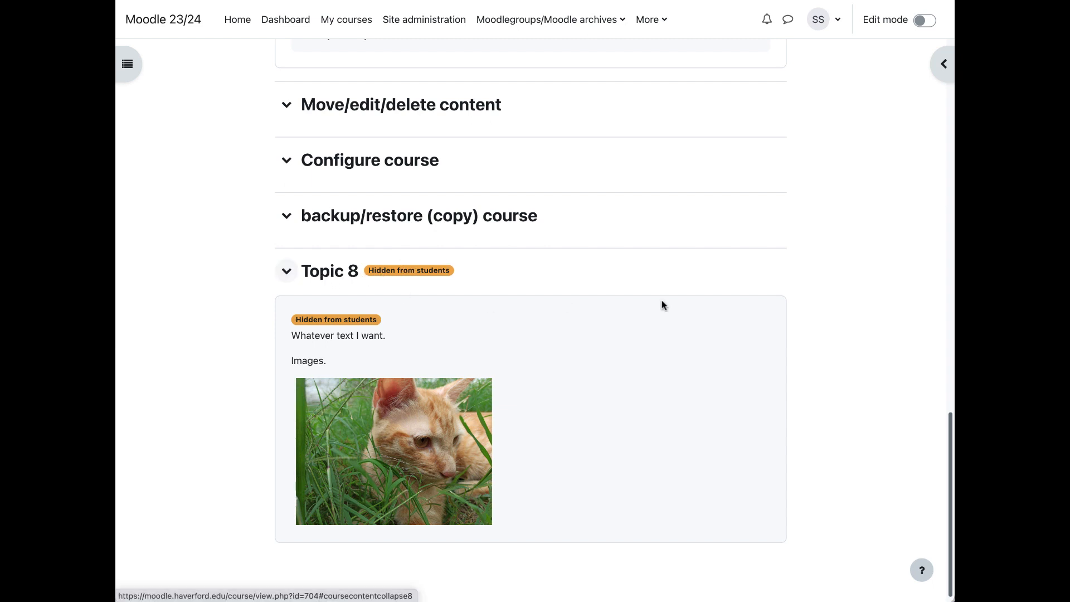
left_click_drag(950, 480, 940, 403)
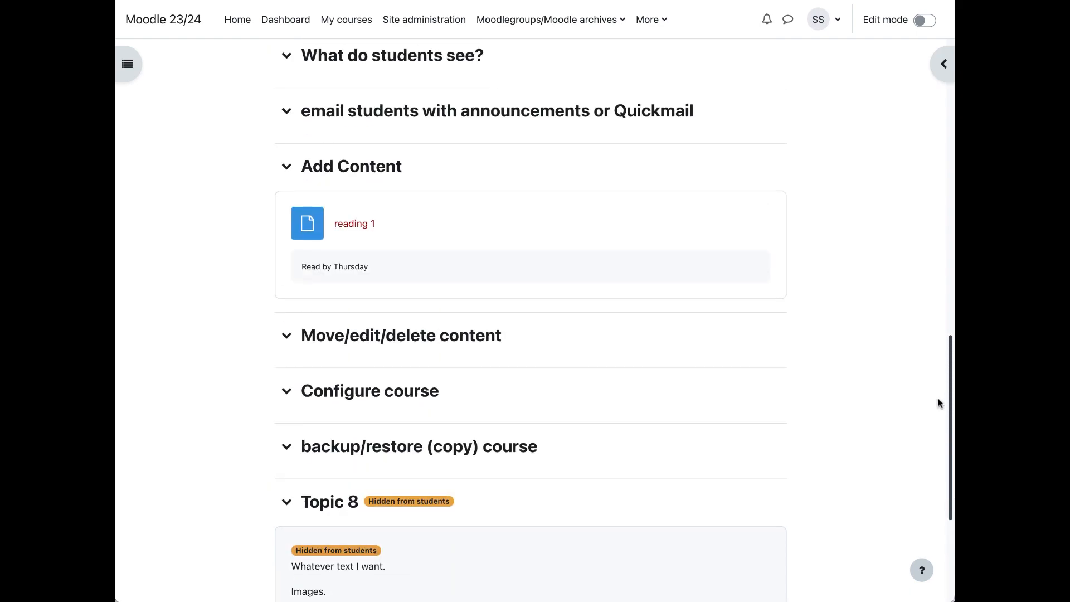
scroll(938, 396, "up", 15)
left_click(819, 25)
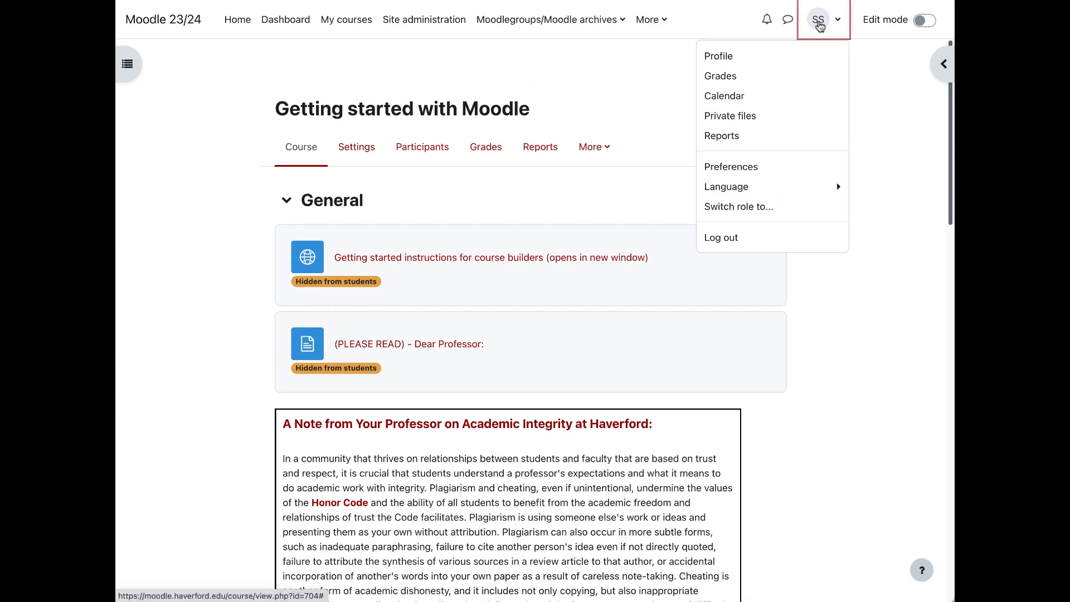
left_click(703, 207)
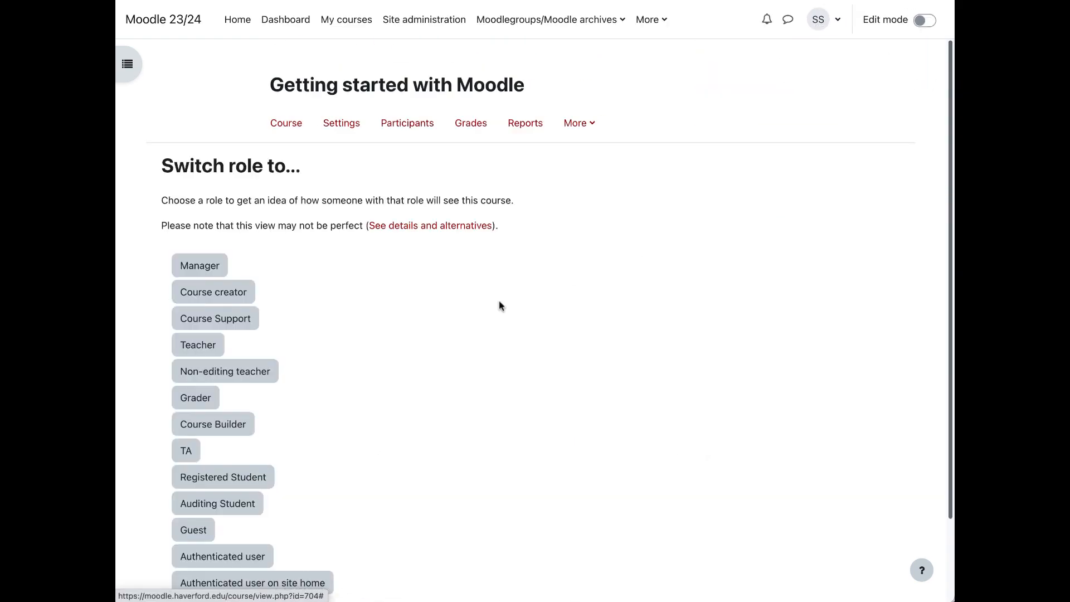
left_click(246, 475)
scroll(489, 494, "down", 15)
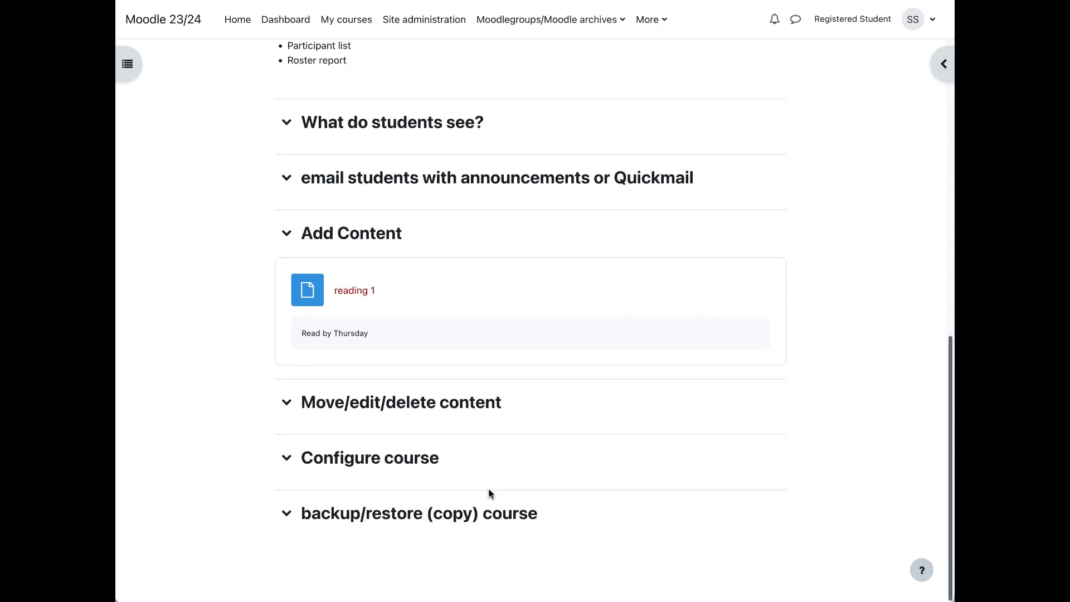
scroll(489, 494, "up", 15)
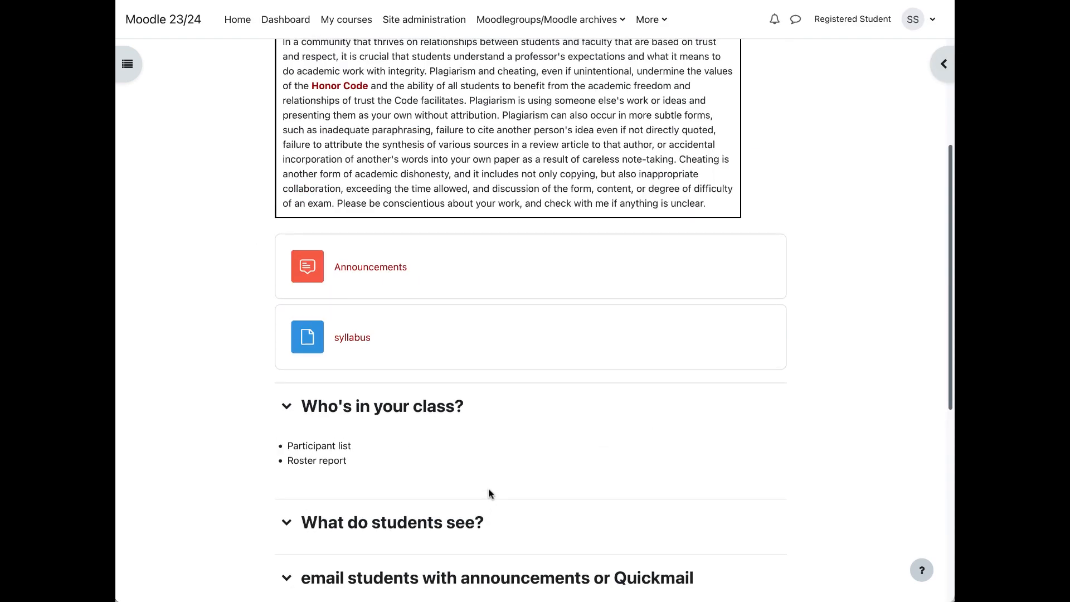
Step: Leave the Registered Student view and return to the normal role on the course page
left_click(827, 19)
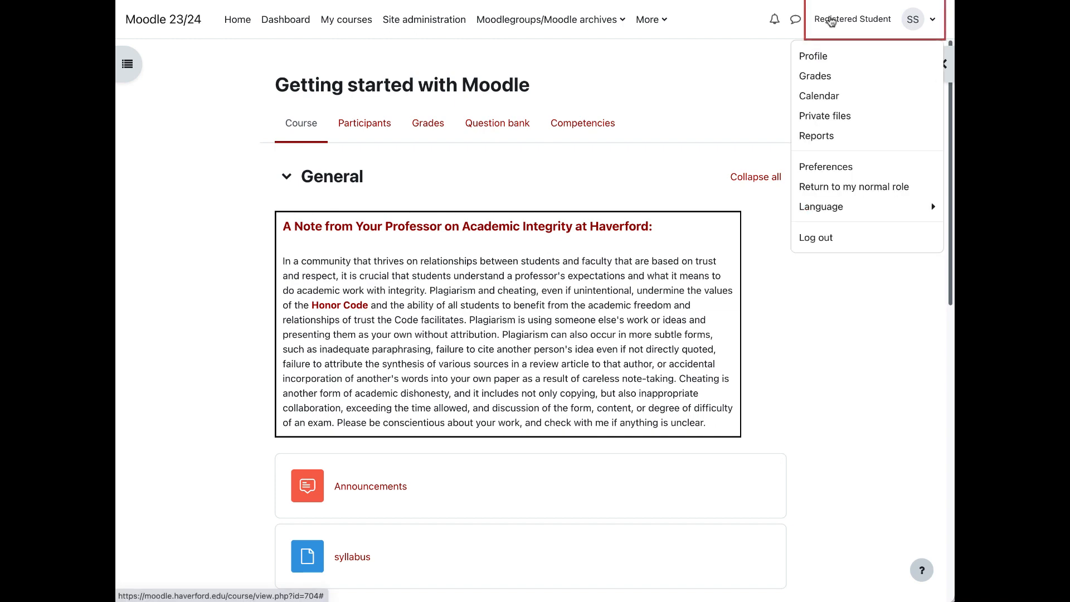
left_click(816, 196)
scroll(689, 361, "down", 6)
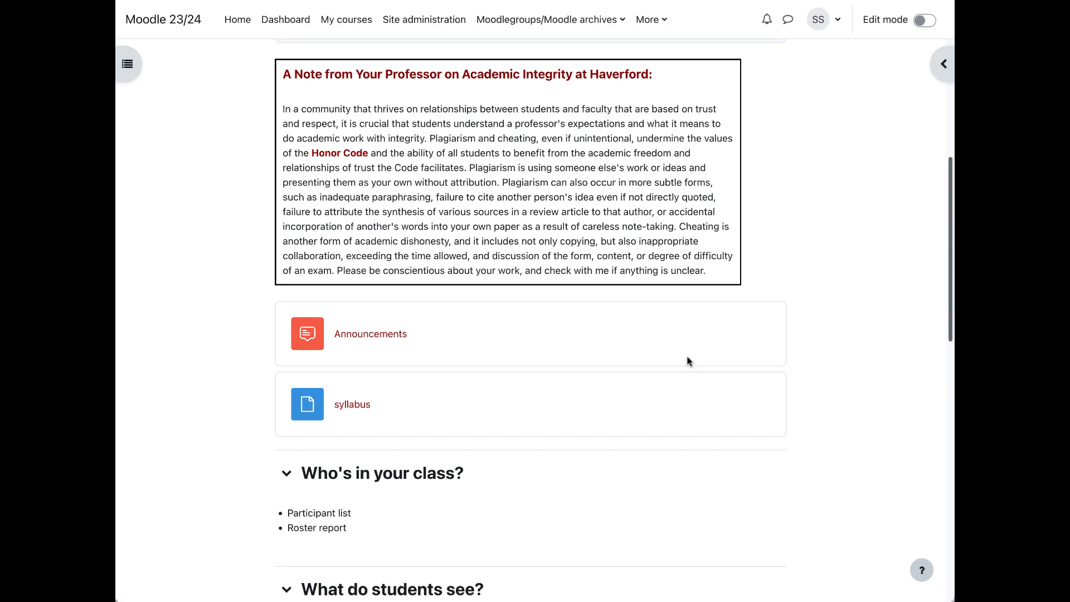
scroll(688, 361, "up", 6)
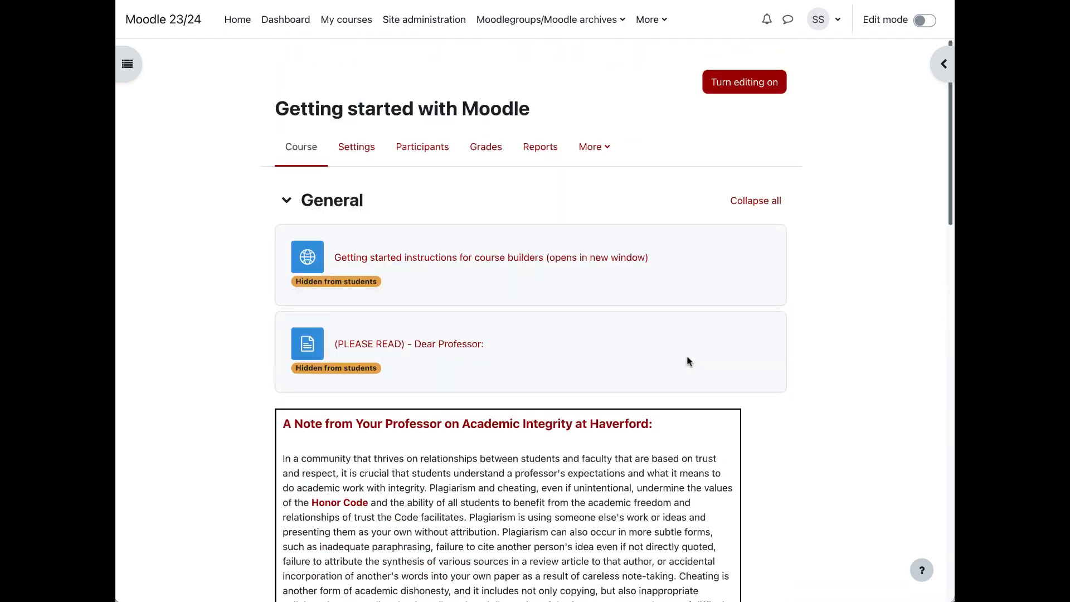
Step: Turn on edit mode for the course and go to the Move/edit/delete content section
left_click(924, 21)
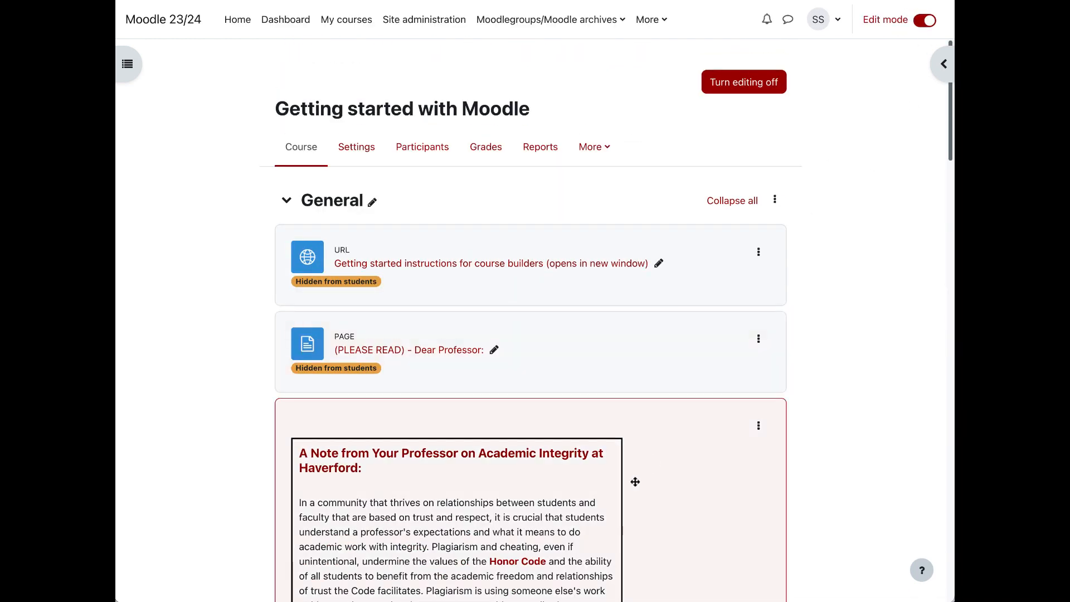
scroll(635, 480, "down", 5)
scroll(635, 481, "down", 10)
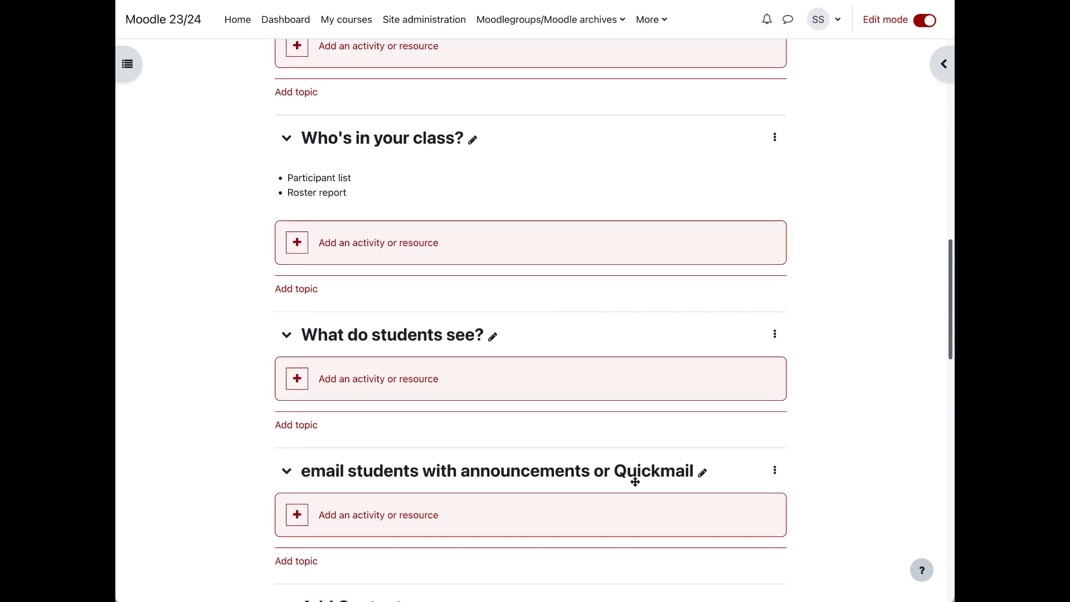
scroll(635, 482, "down", 6)
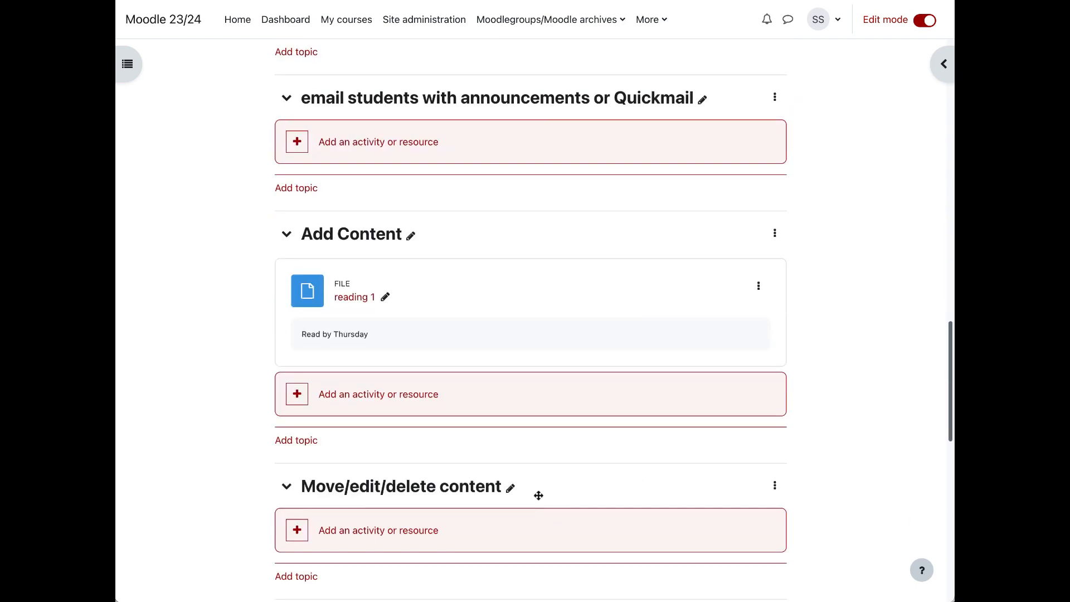
scroll(538, 495, "down", 5)
scroll(539, 500, "up", 2)
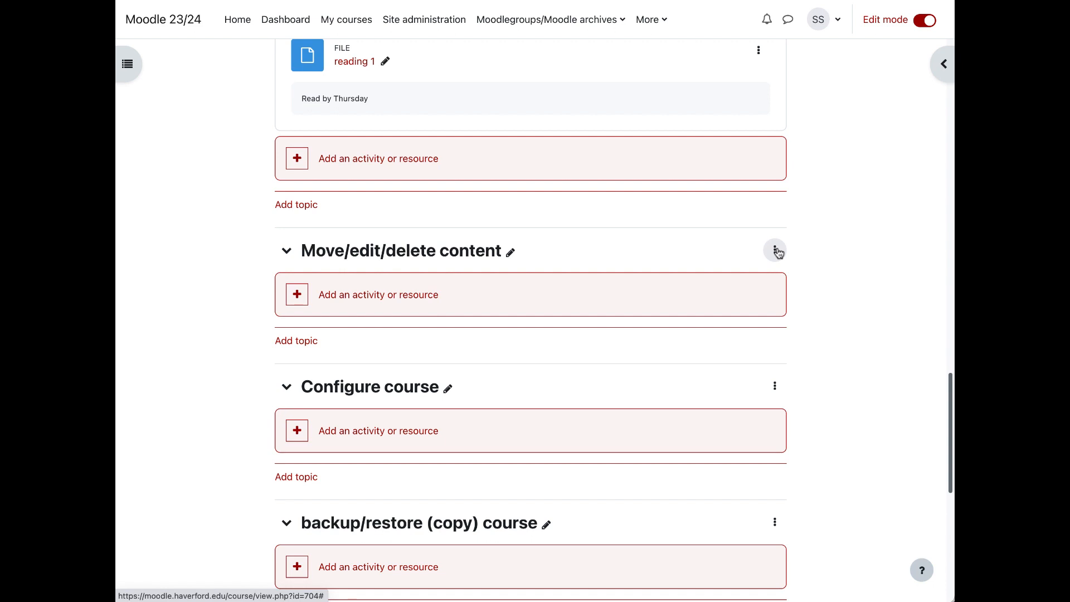
Step: Highlight the backup/restore (copy) course section and open the course index to check it there
left_click(775, 250)
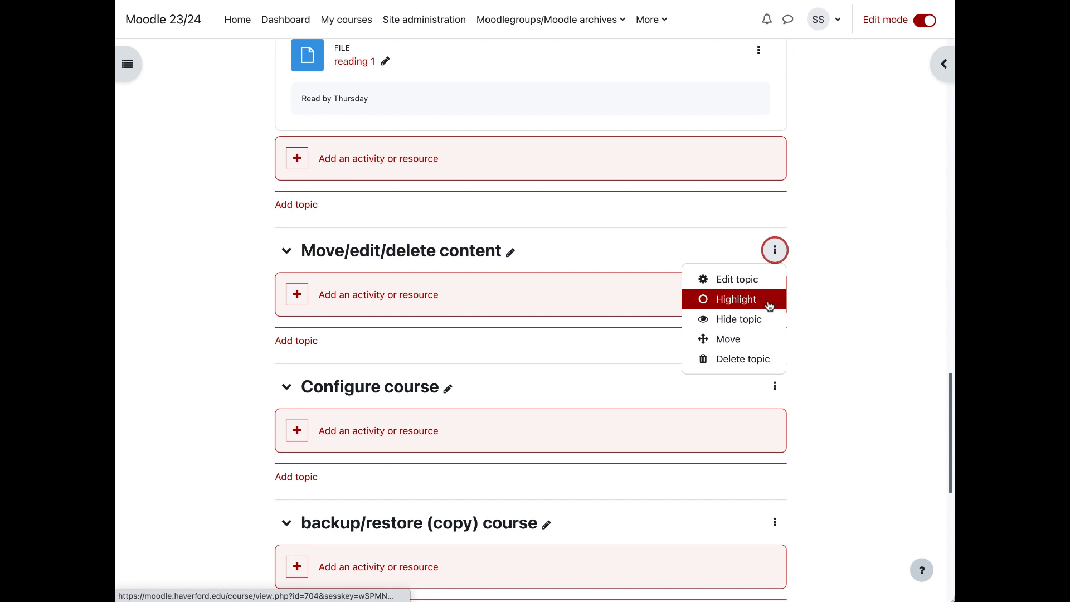
left_click(795, 314)
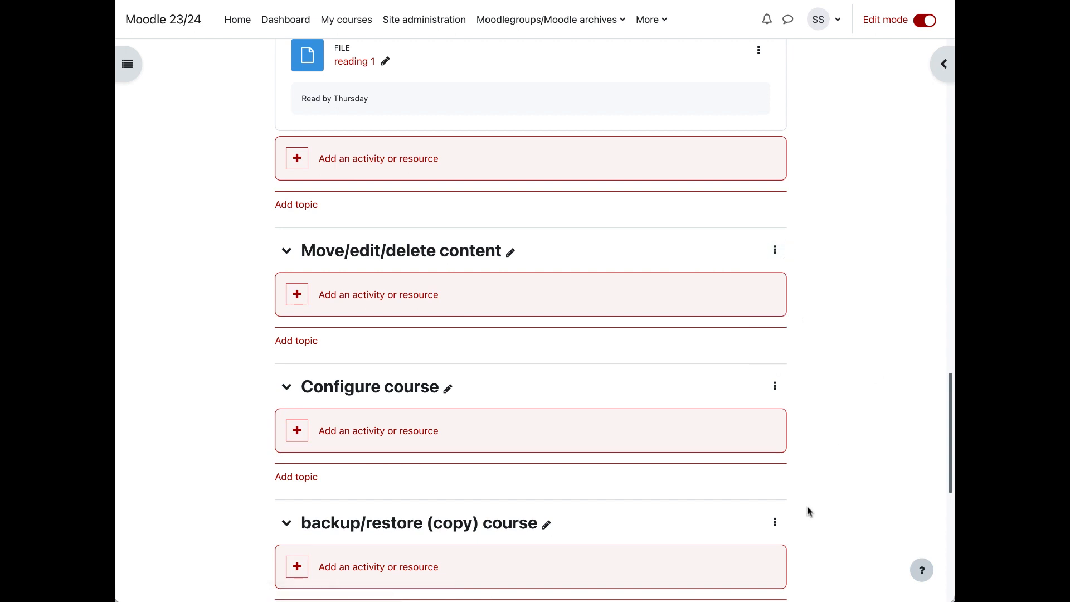
scroll(802, 504, "down", 1)
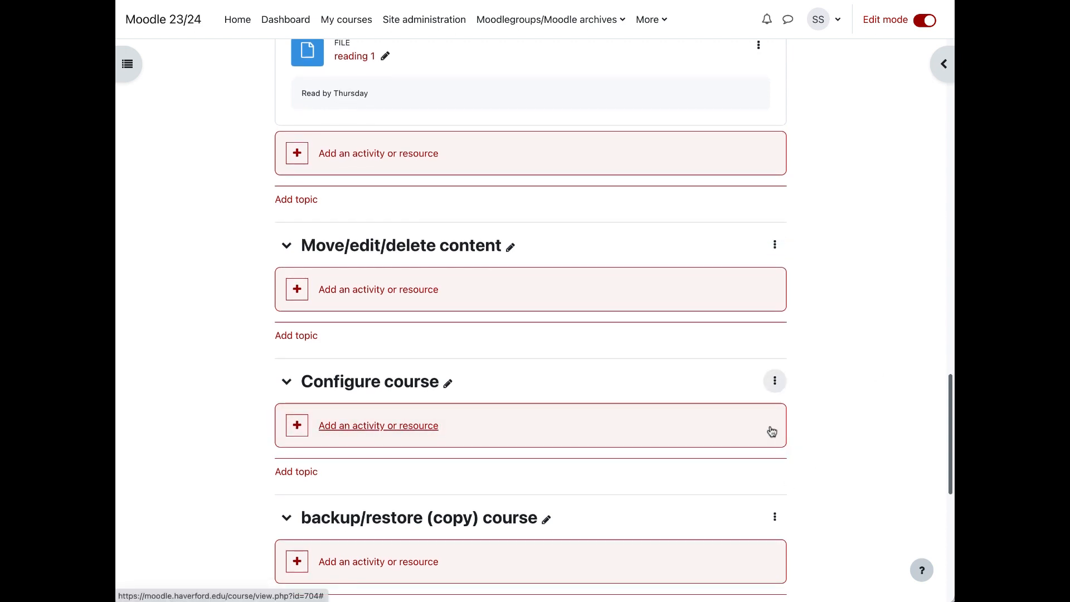
left_click(774, 517)
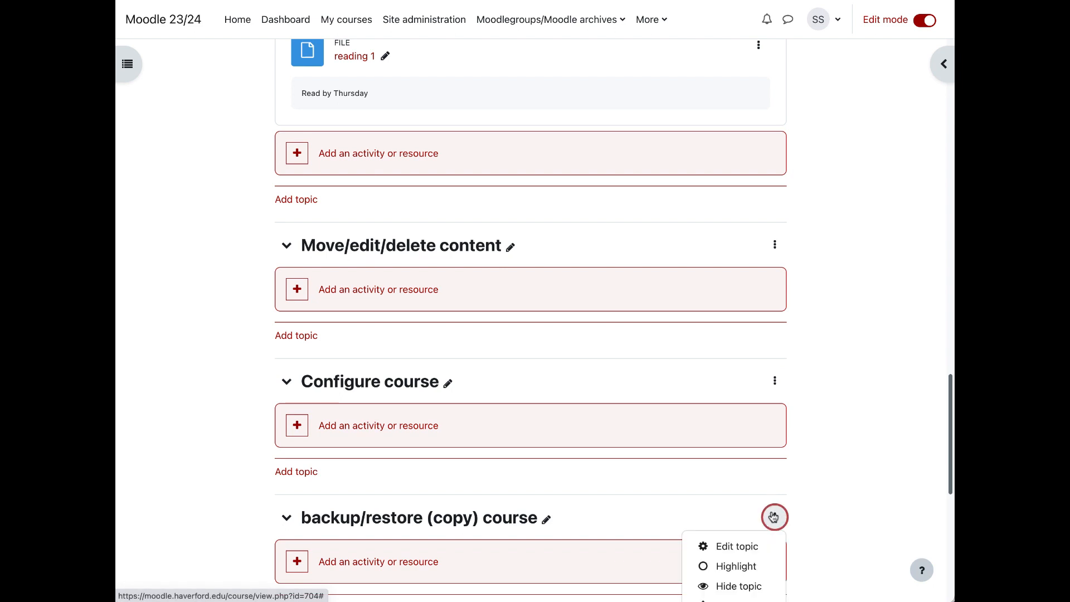
scroll(773, 517, "down", 2)
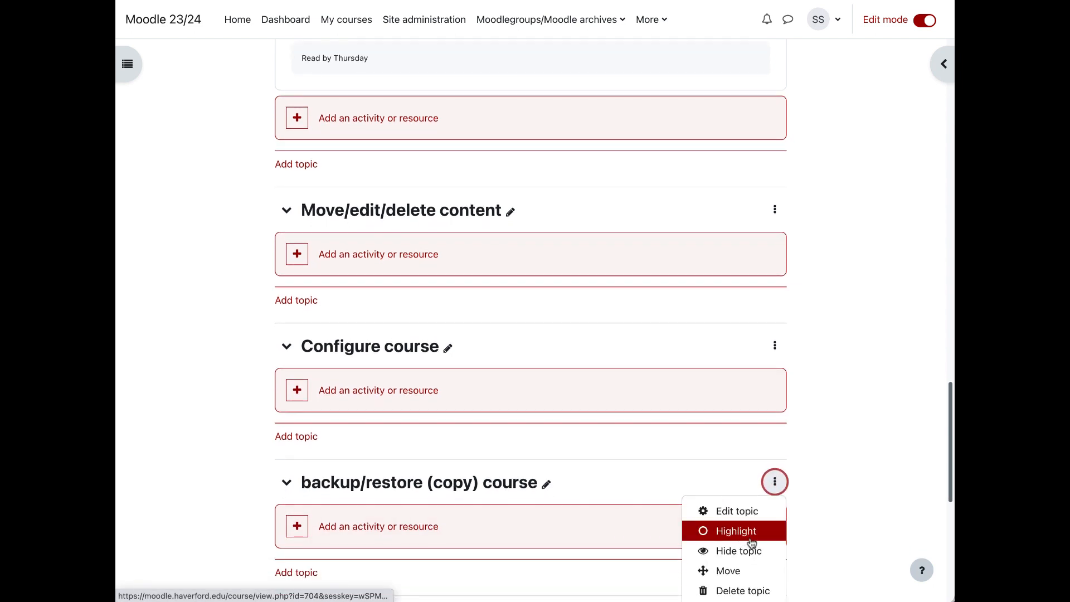
left_click(750, 537)
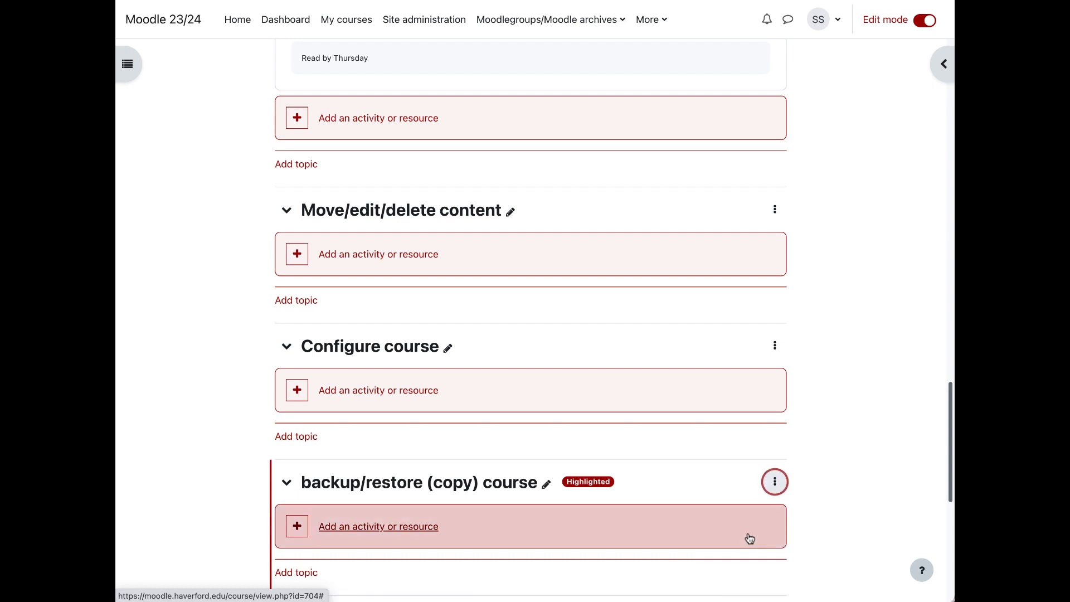
scroll(844, 457, "down", 3)
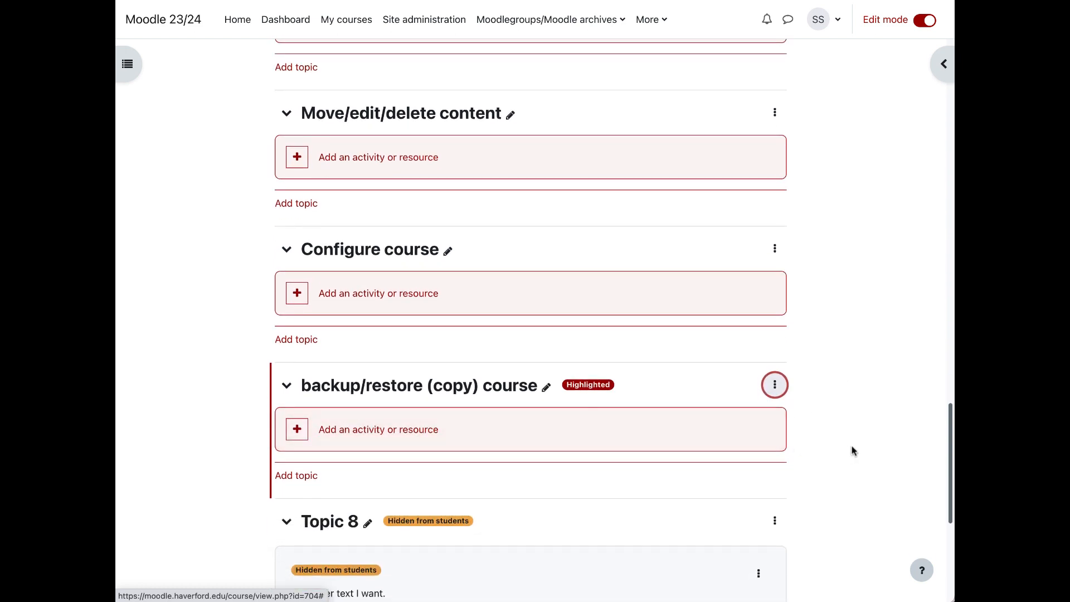
left_click(130, 64)
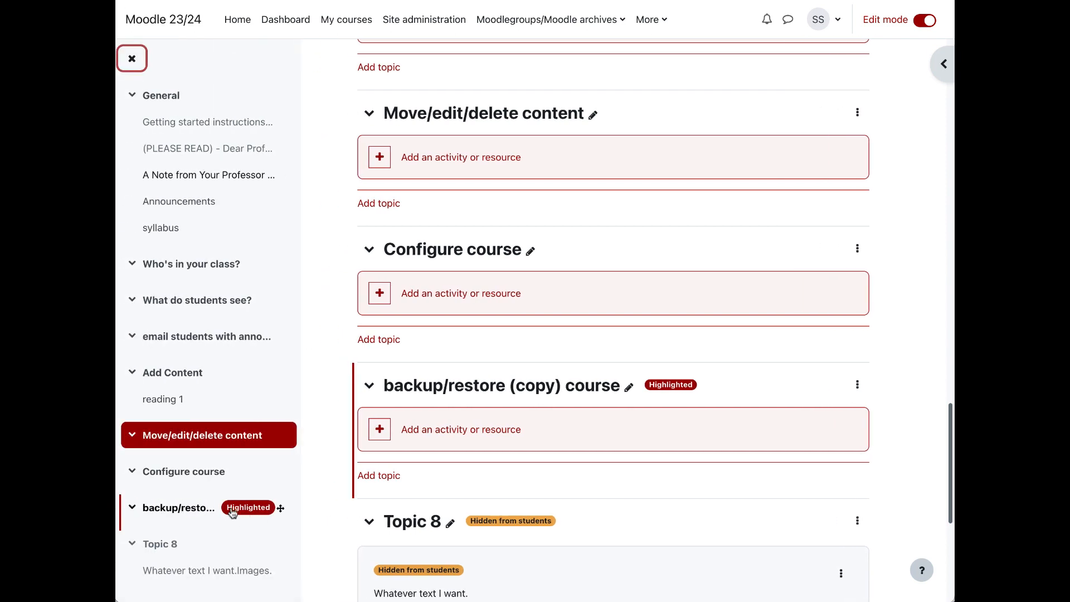
Step: Switch to the Registered Student role and check how the highlighted section appears on the course page
left_click(818, 17)
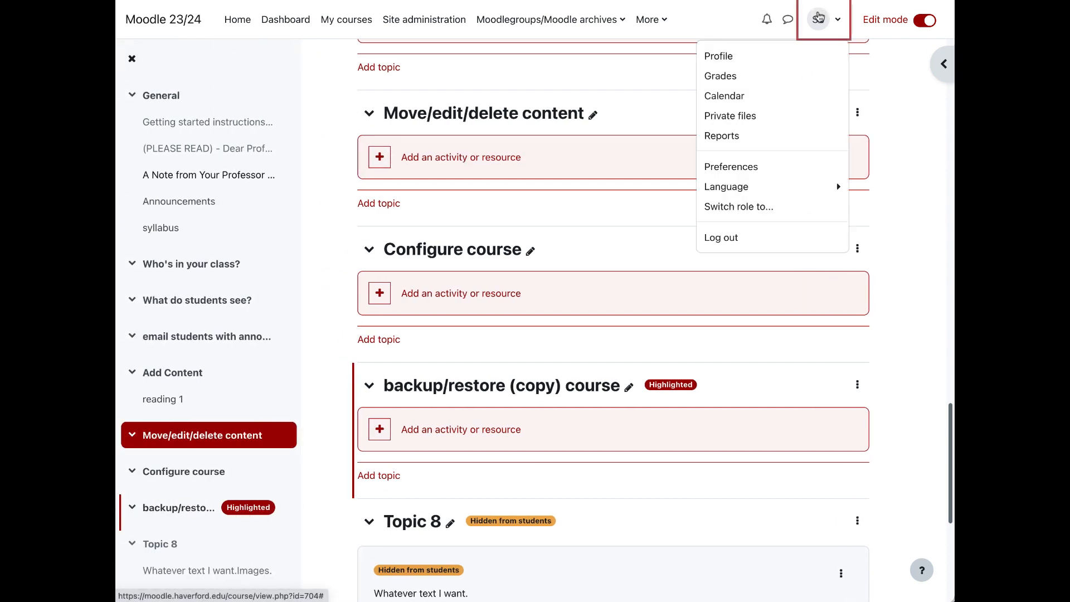
left_click(760, 207)
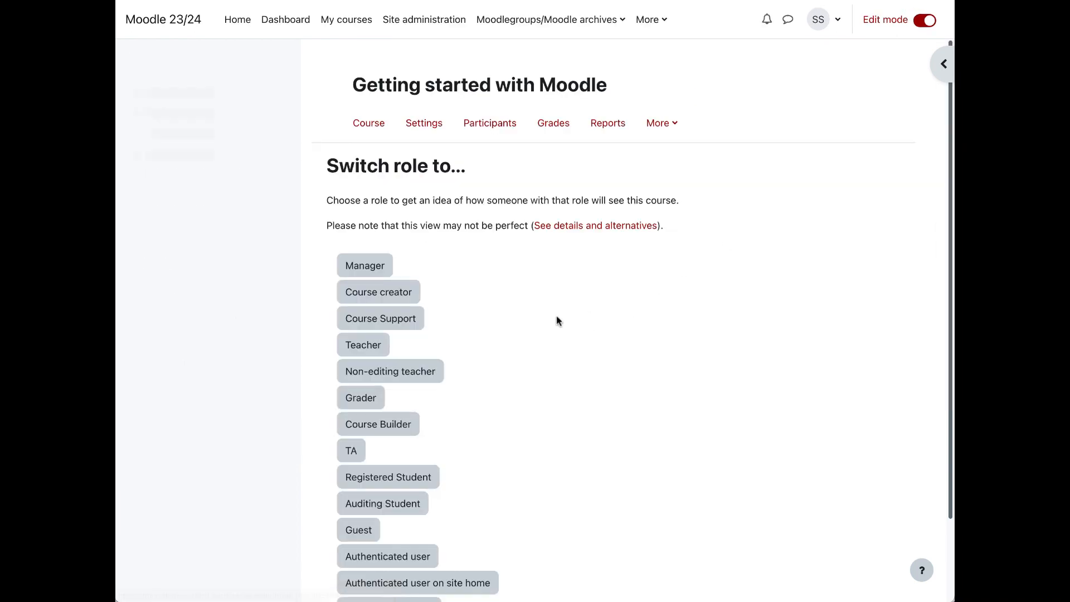
left_click(360, 482)
scroll(574, 442, "down", 10)
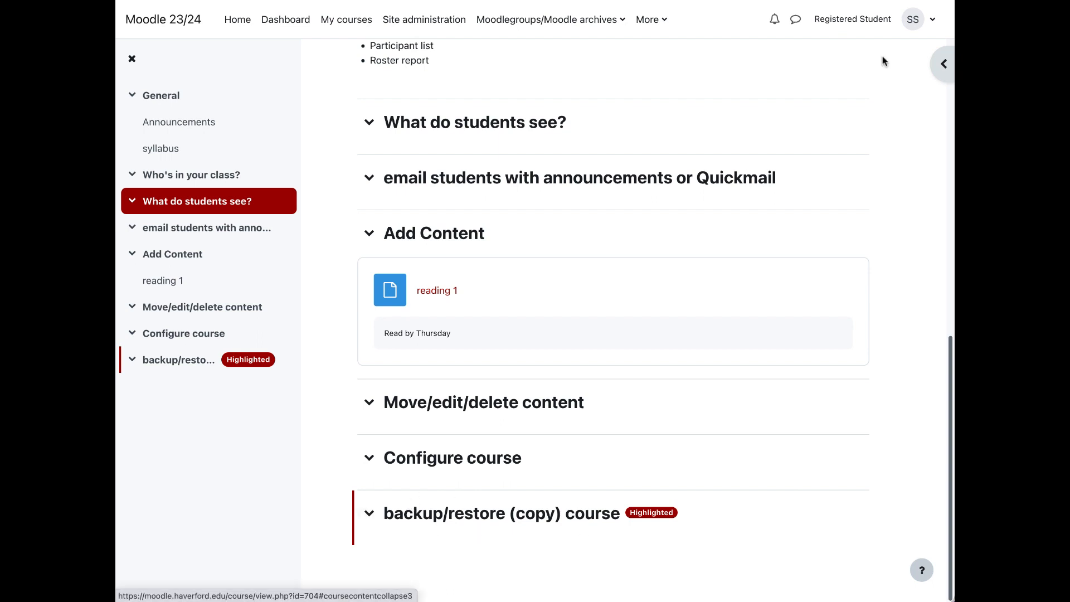
Step: Return to the normal role on the course page and close the course index
left_click(879, 21)
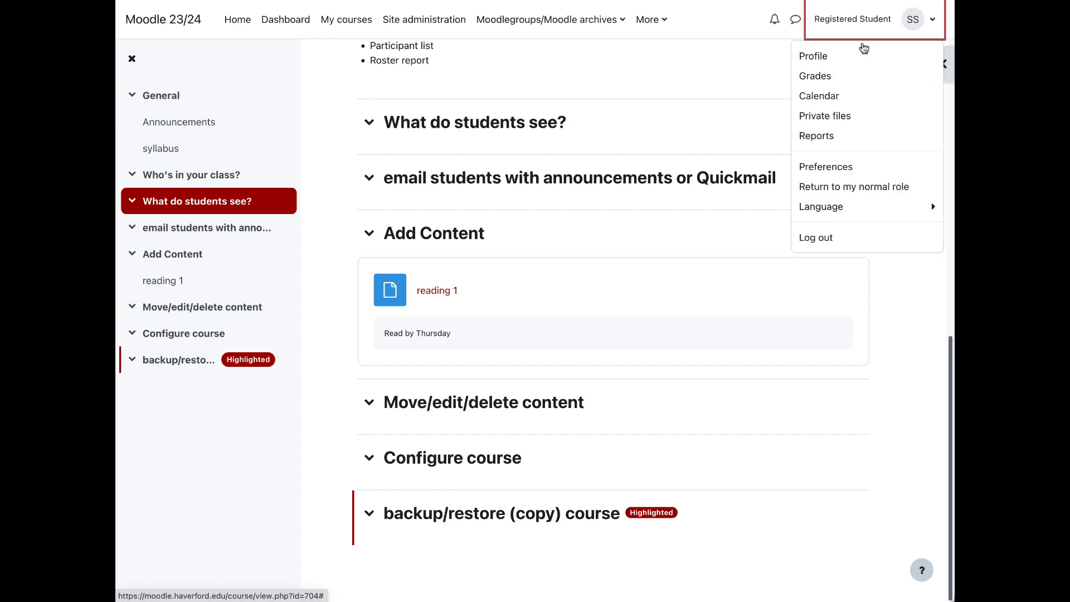
left_click(805, 193)
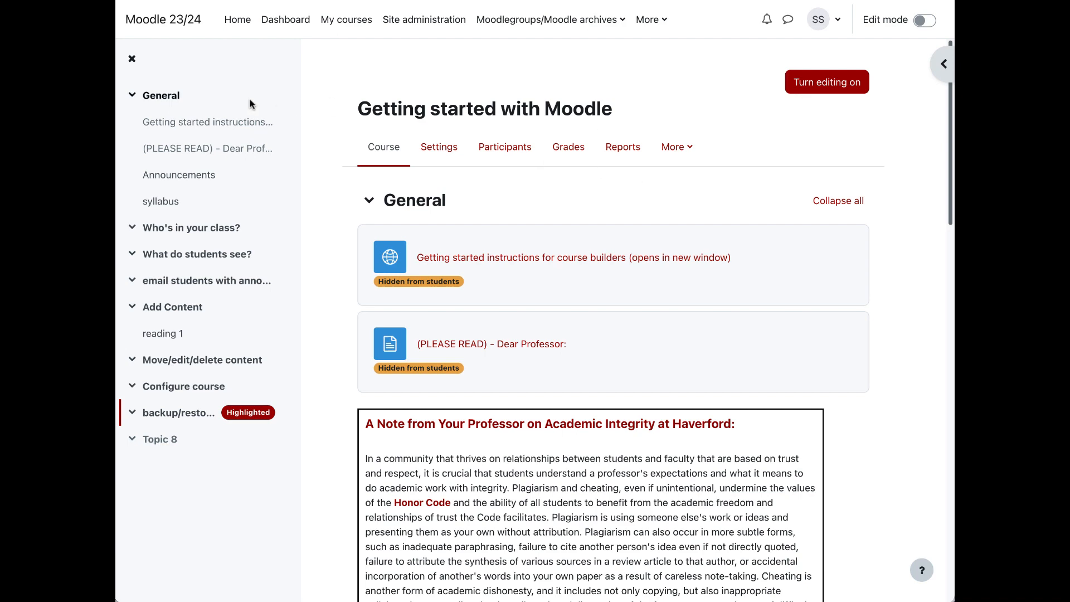
left_click(132, 58)
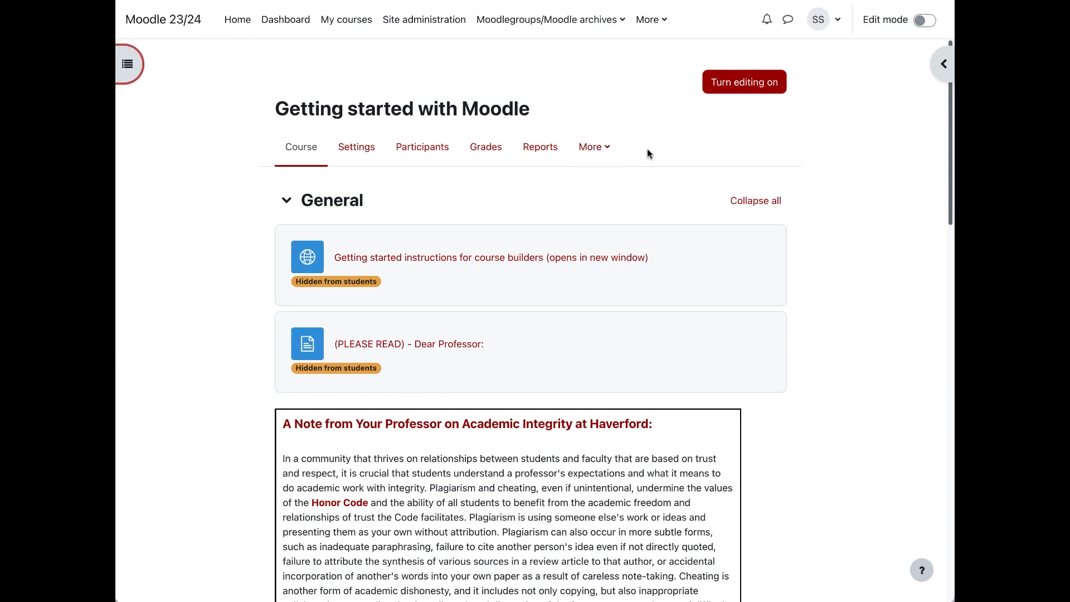
Step: Open the Course reuse page and view its import, backup, restore, copy and reset options
left_click(606, 151)
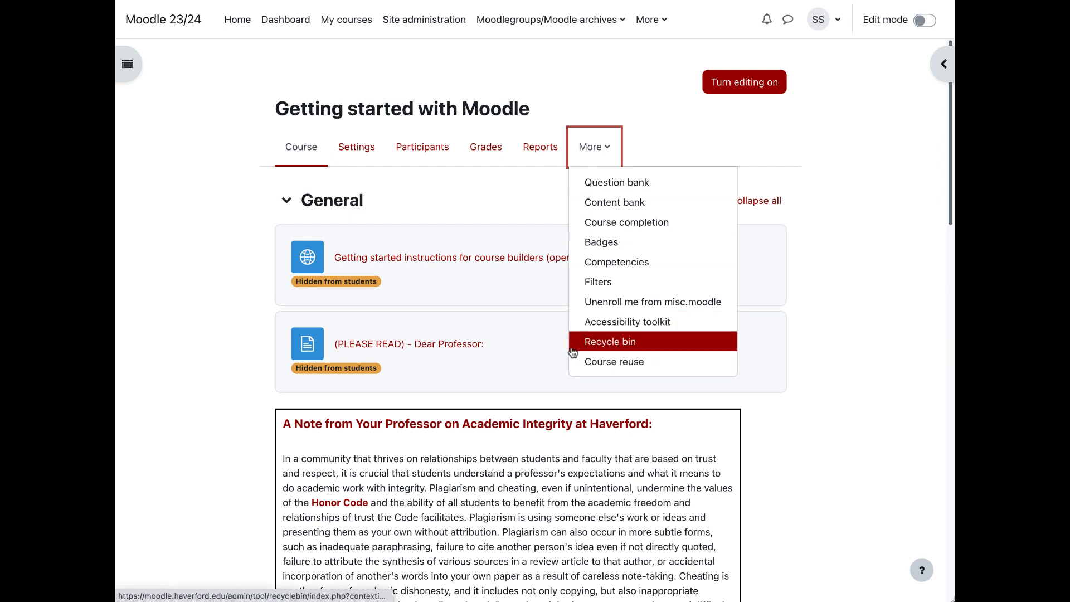
left_click(675, 370)
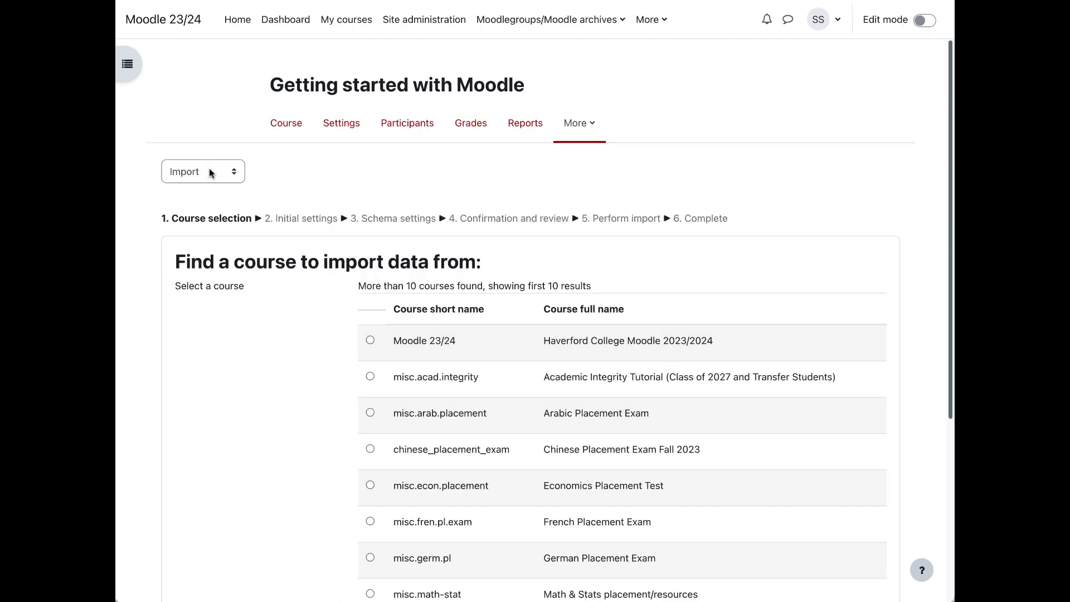
left_click(210, 171)
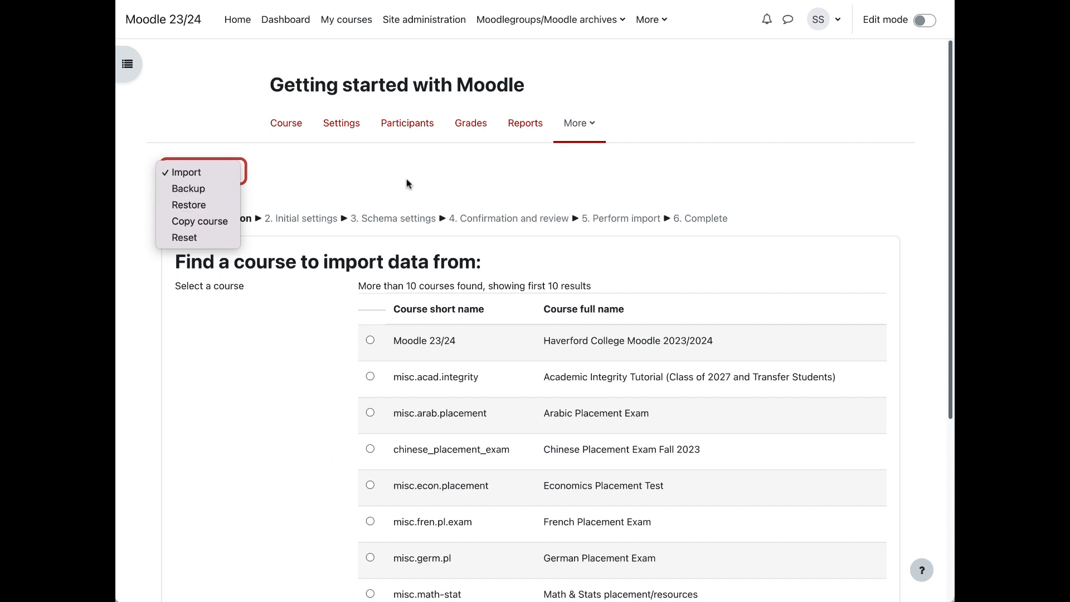
left_click(447, 184)
Step: View the Moodle help links in the site navigation, including the one for copying courses from previous semesters
left_click(661, 23)
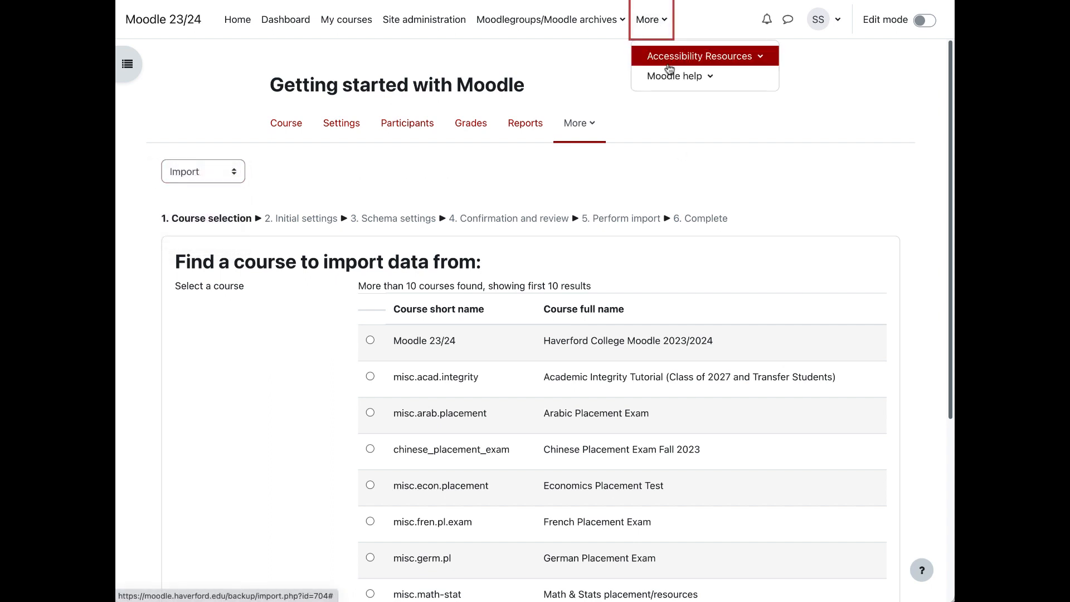
left_click(670, 77)
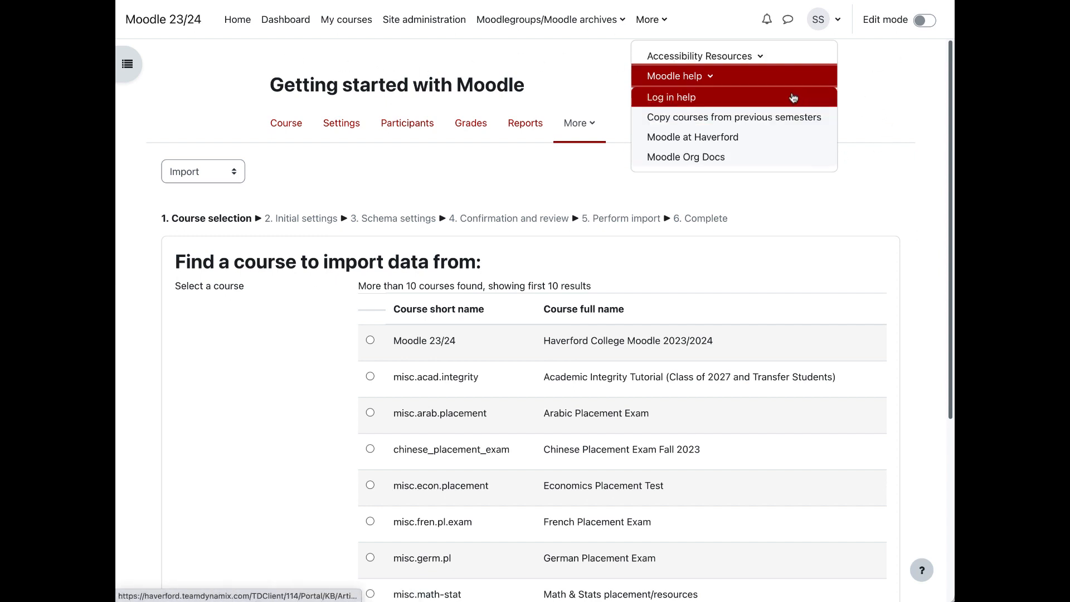
left_click(516, 63)
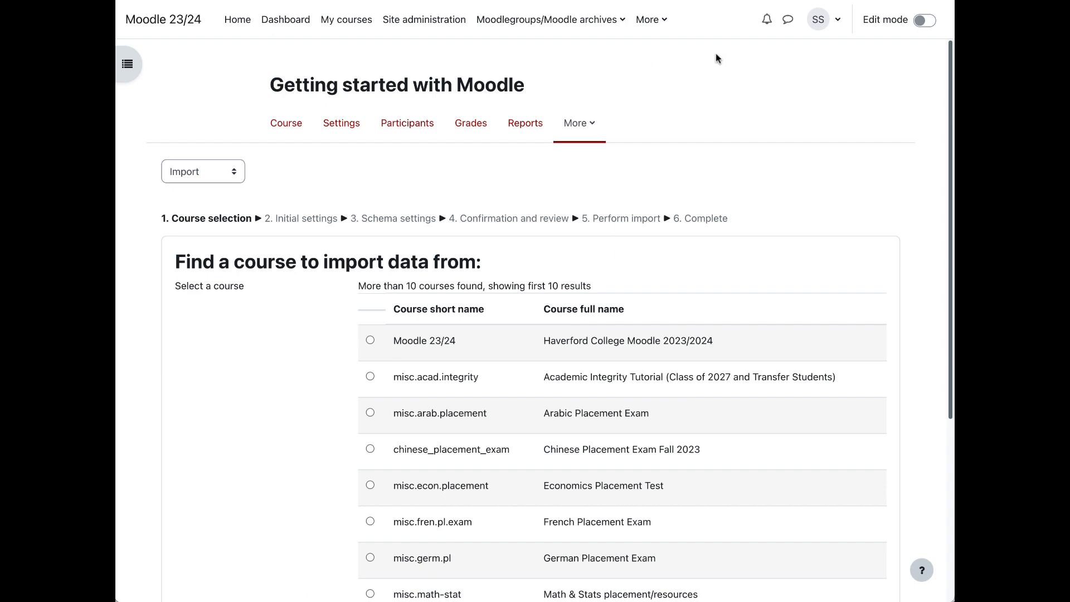
Step: Return to the course page, open the block drawer and look through its library, citation and calendar blocks
left_click(302, 126)
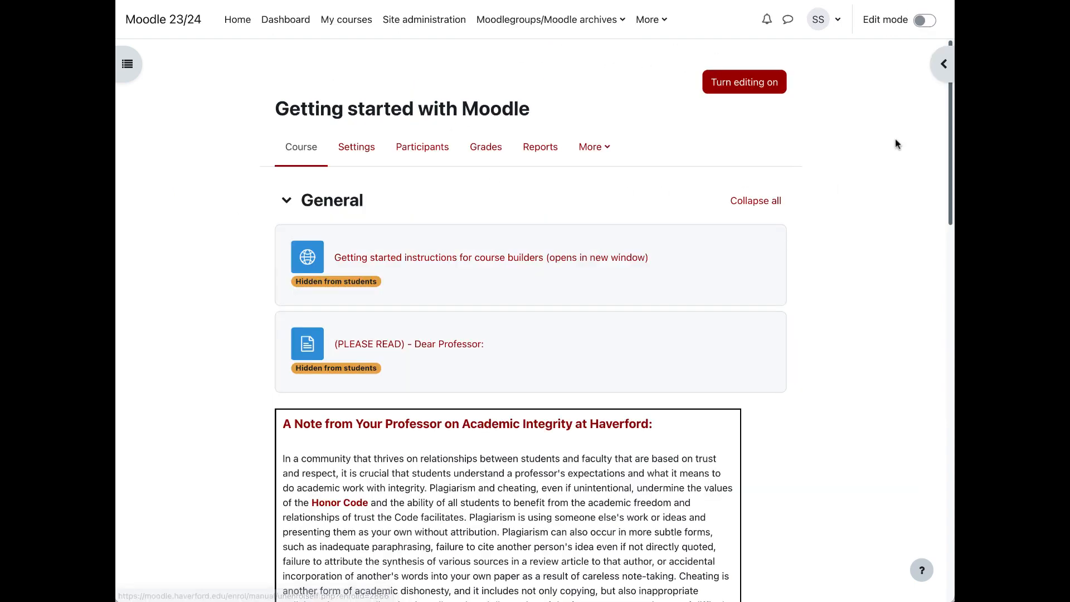
left_click(935, 68)
scroll(876, 452, "down", 8)
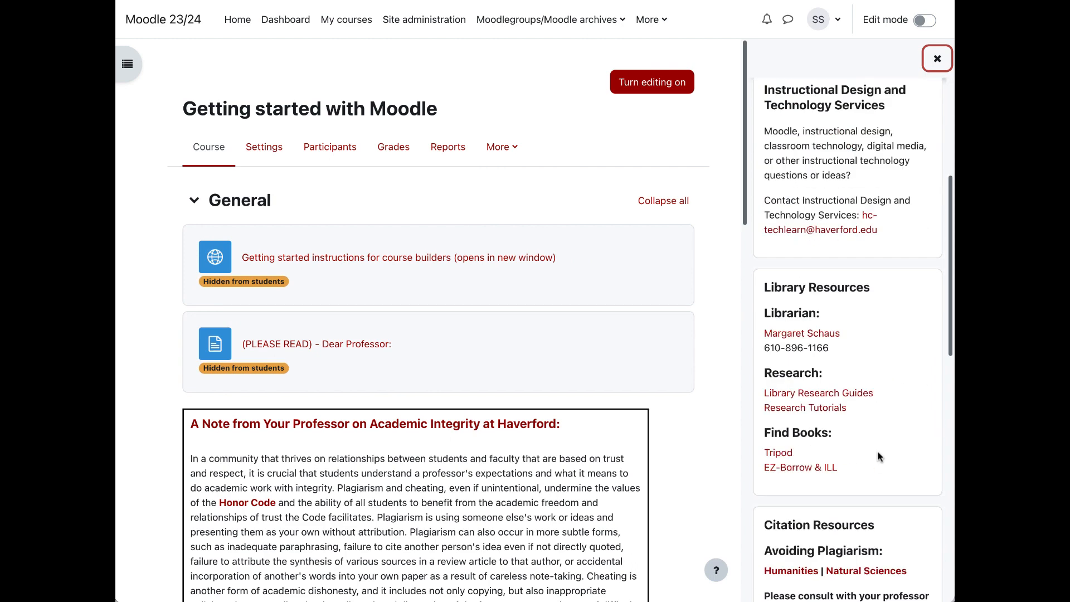
scroll(868, 350, "down", 10)
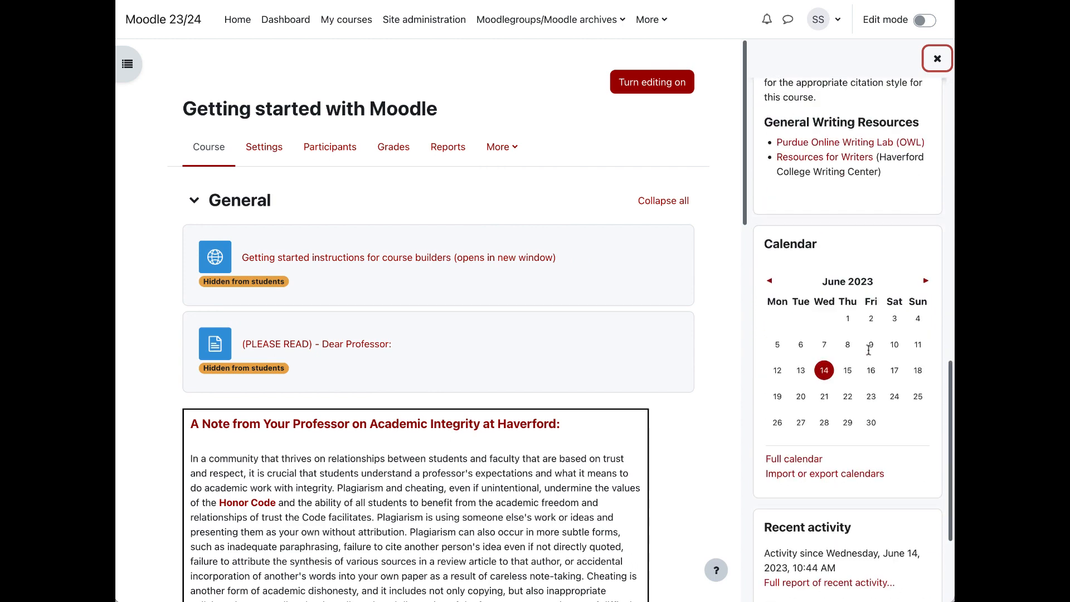
scroll(869, 354, "up", 10)
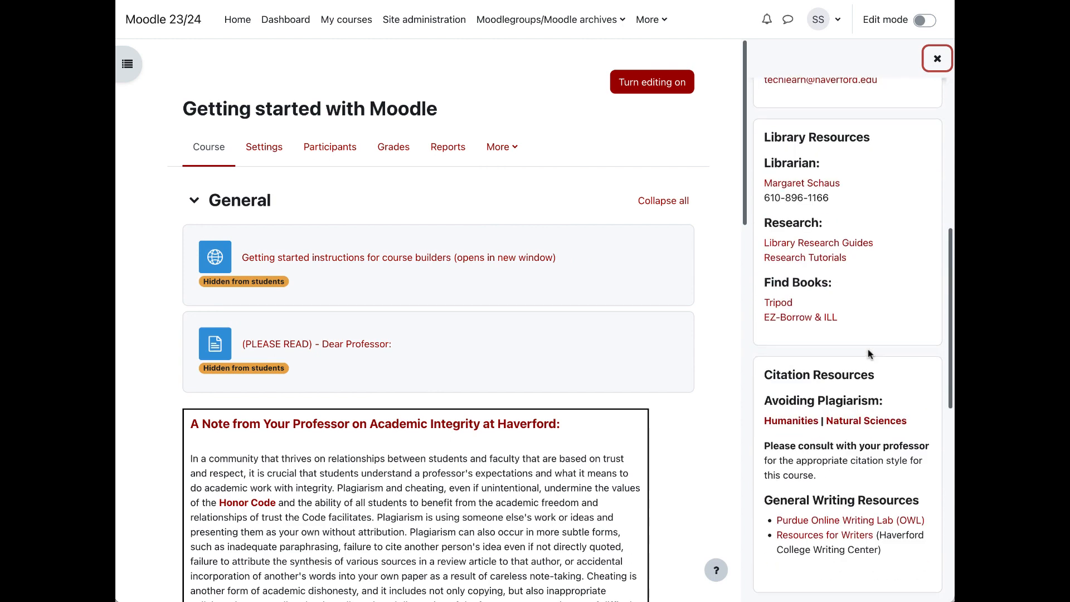